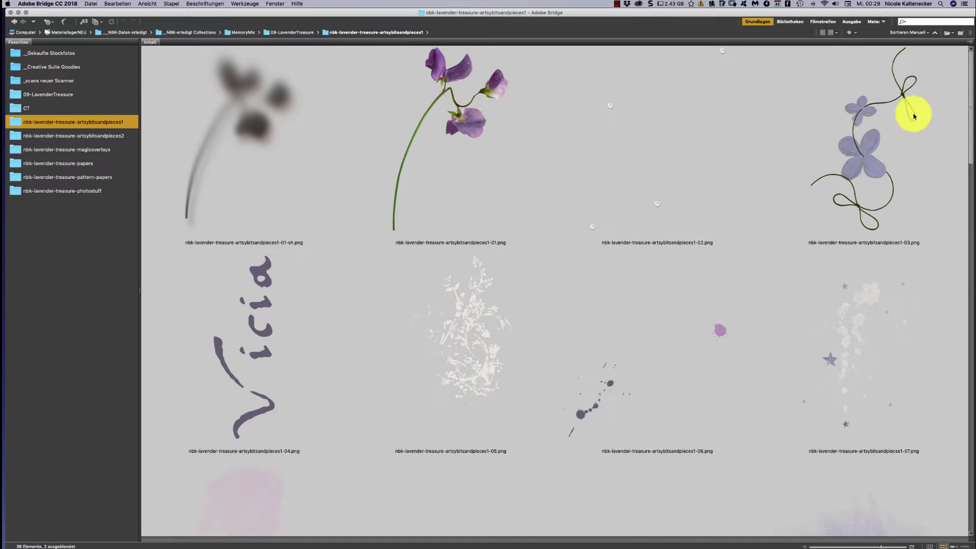
# - Look through all element thumbnails in the nbk-lavender-treasure-artsybitsandpieces1 folder, down to the preview image and back up
pyautogui.scroll(-10, 937, 108)
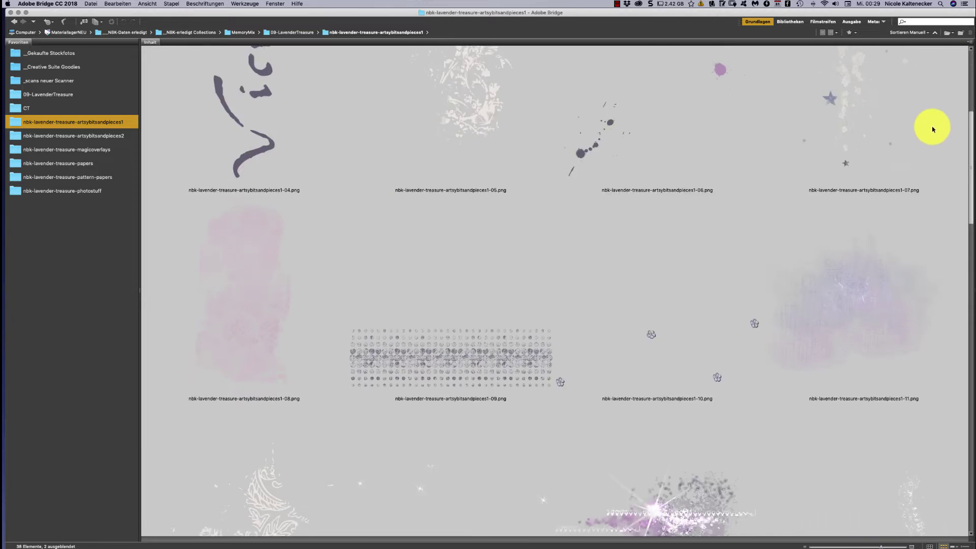
pyautogui.scroll(-10, 899, 172)
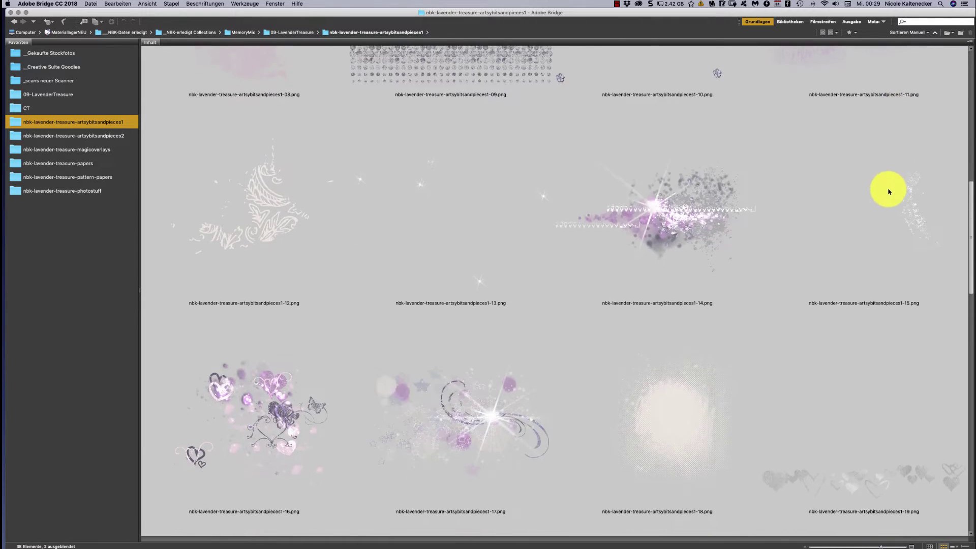
pyautogui.scroll(2, 801, 259)
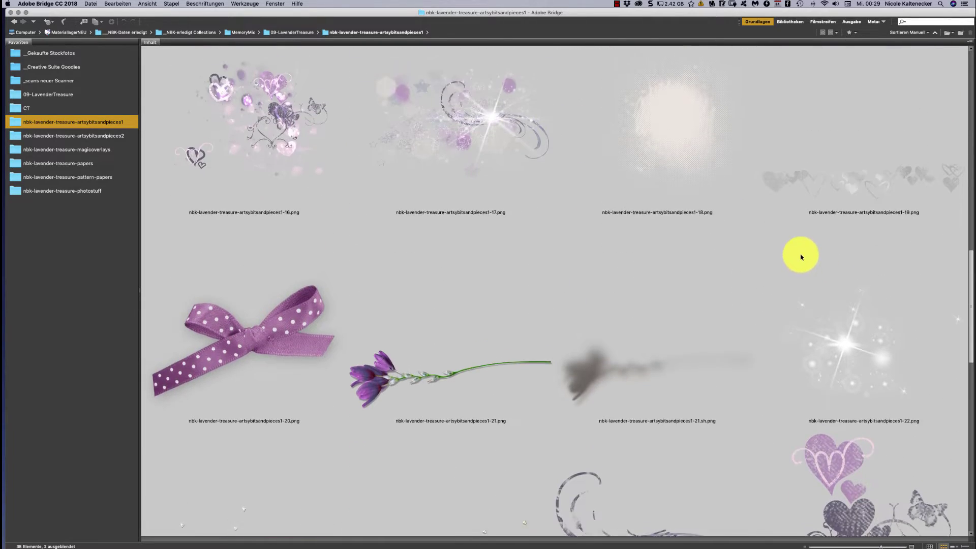
pyautogui.scroll(-2, 799, 252)
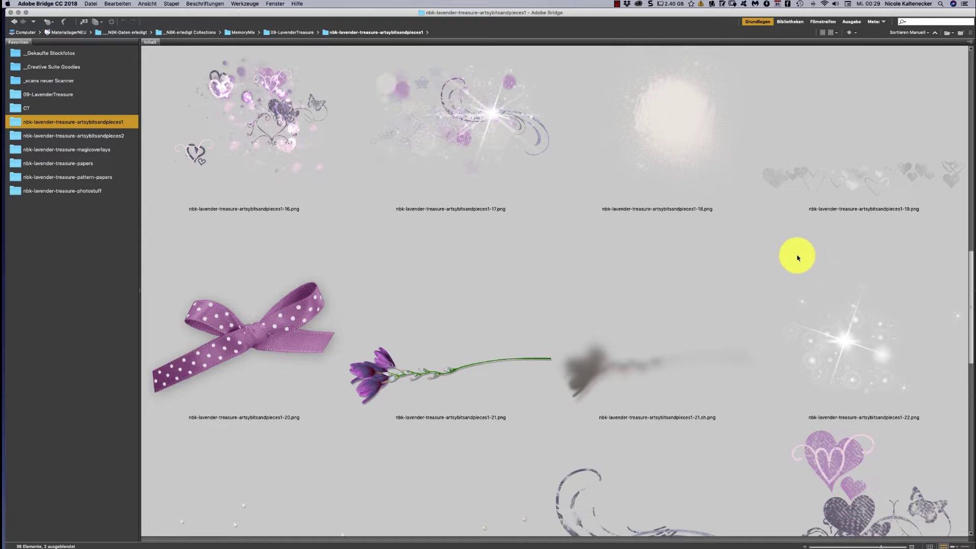
pyautogui.scroll(-5, 797, 257)
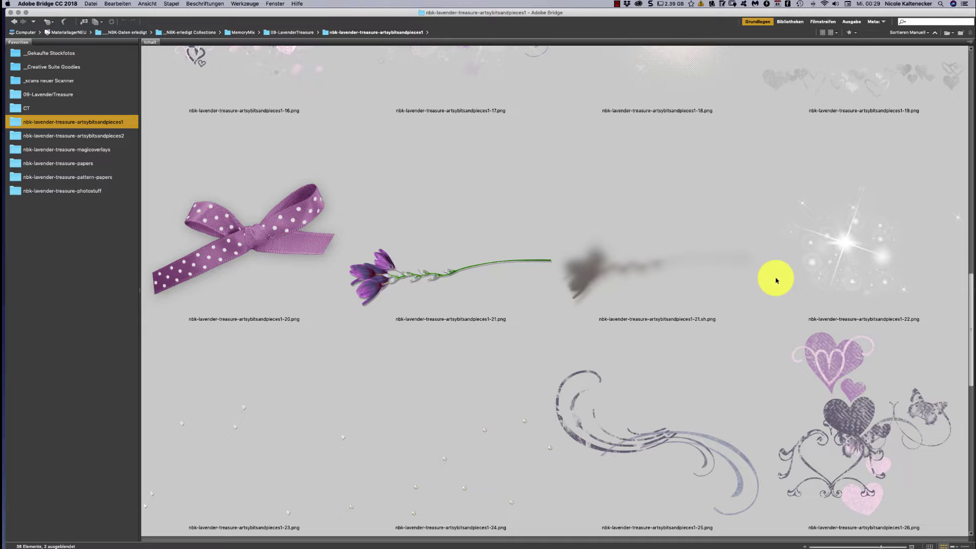
pyautogui.scroll(-10, 775, 282)
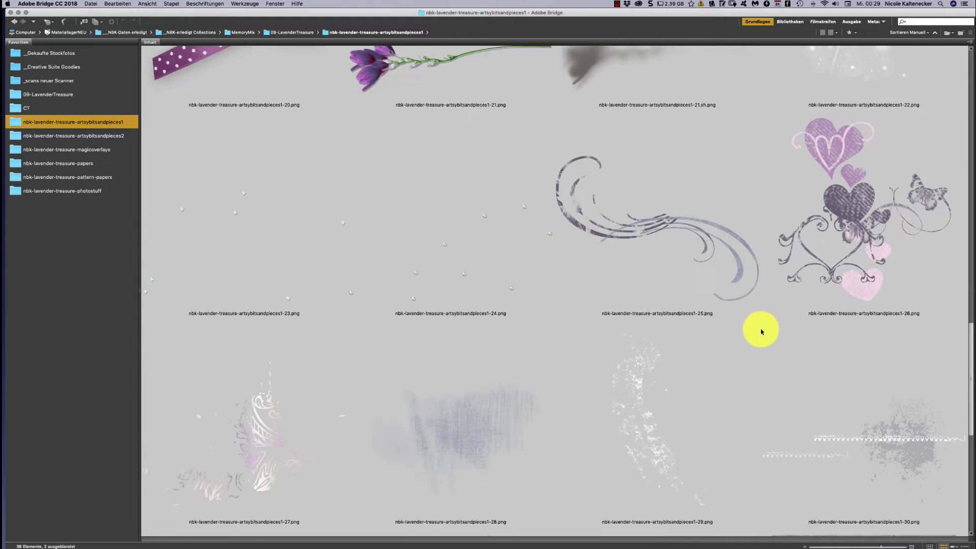
pyautogui.scroll(-10, 761, 331)
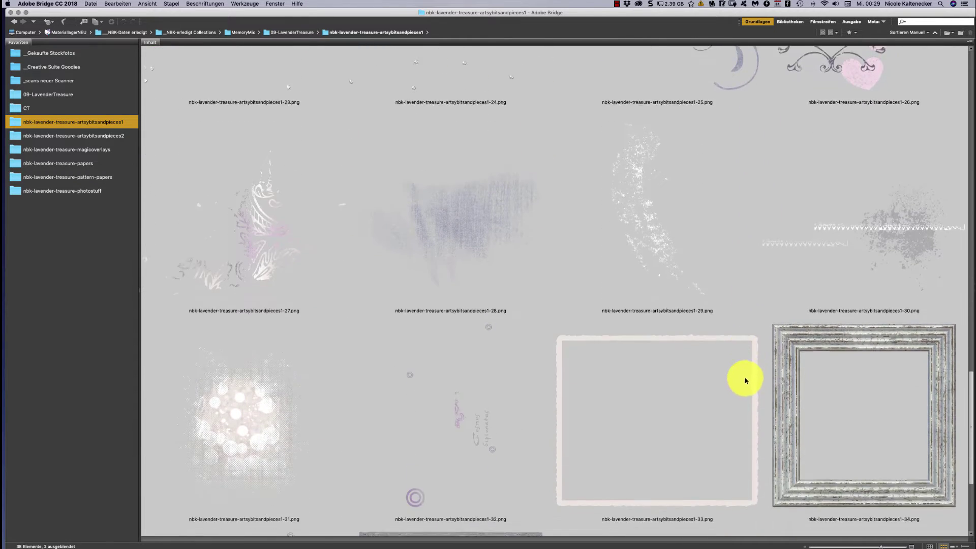
pyautogui.scroll(-6, 746, 380)
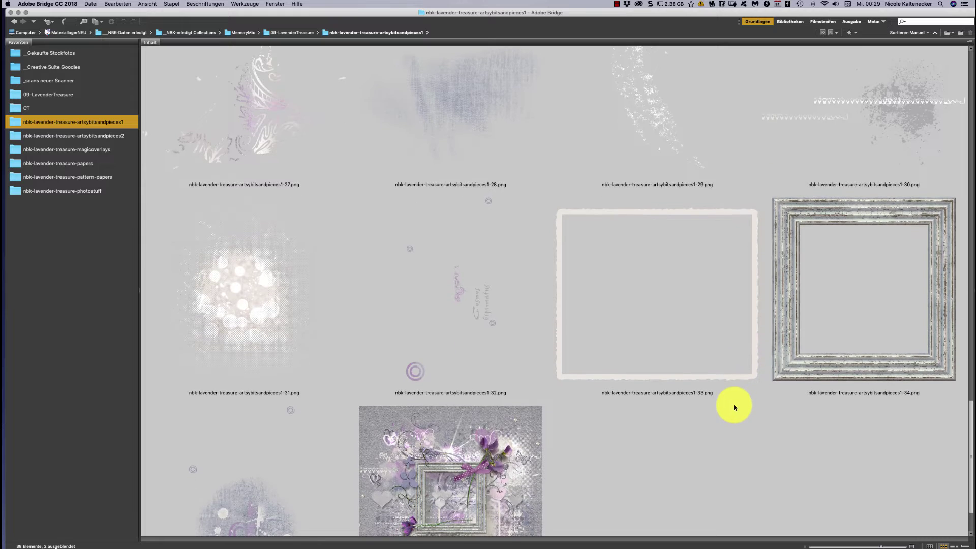
pyautogui.scroll(-4, 734, 407)
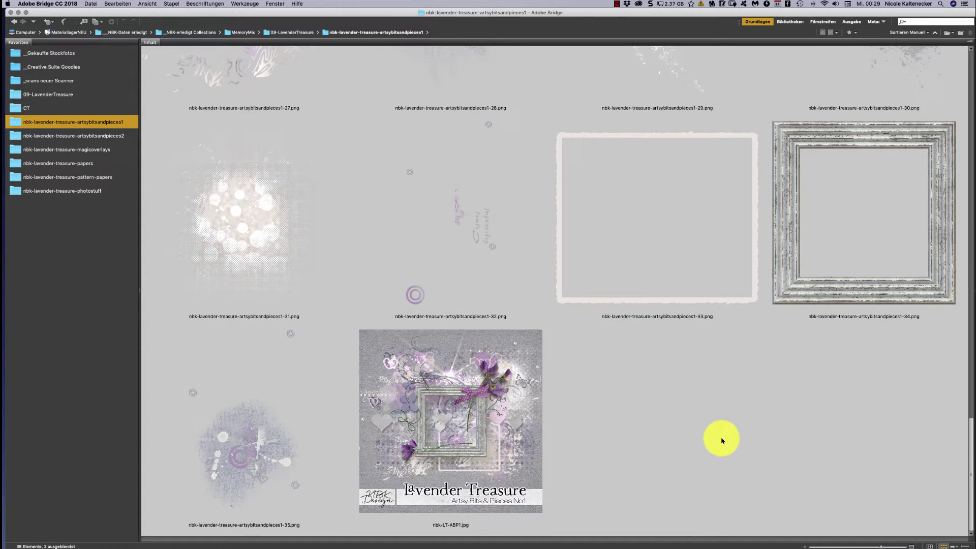
pyautogui.scroll(20, 721, 440)
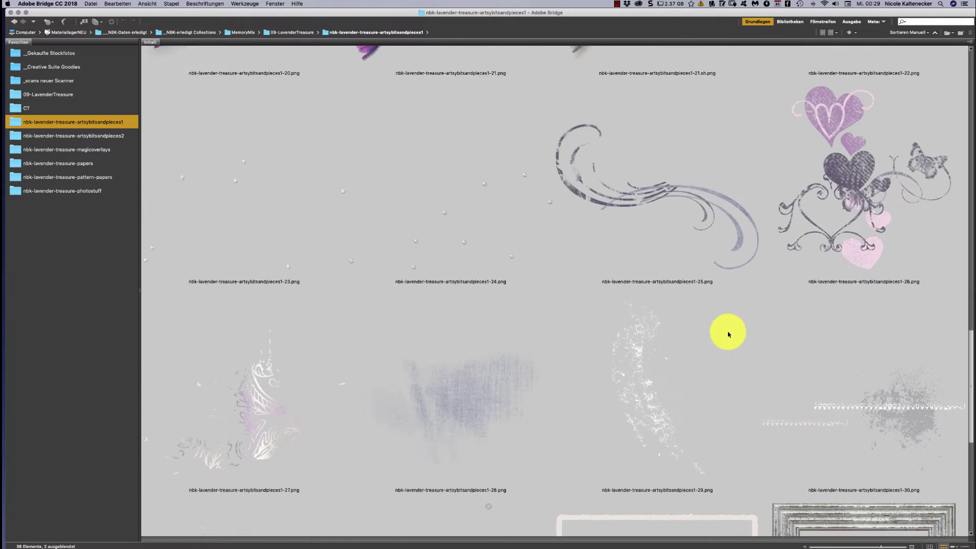
pyautogui.scroll(20, 736, 289)
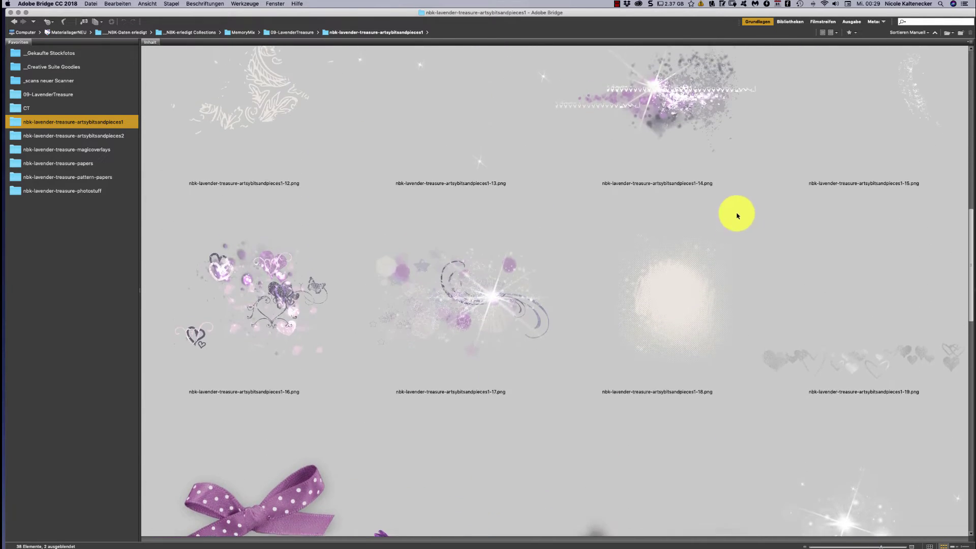
pyautogui.scroll(20, 740, 187)
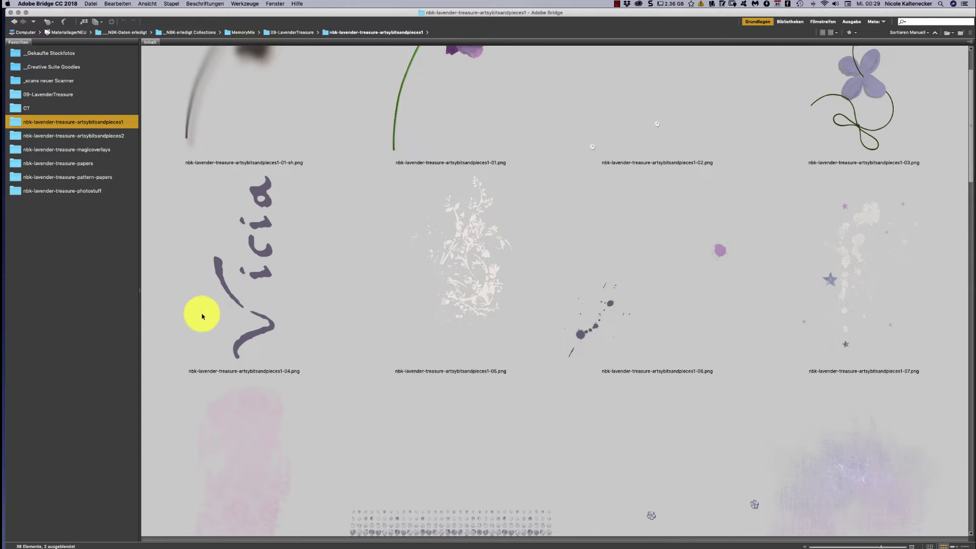
# - Examine the Vicia word art (04) and the purple flower stem (01), selecting each thumbnail in turn
pyautogui.click(264, 266)
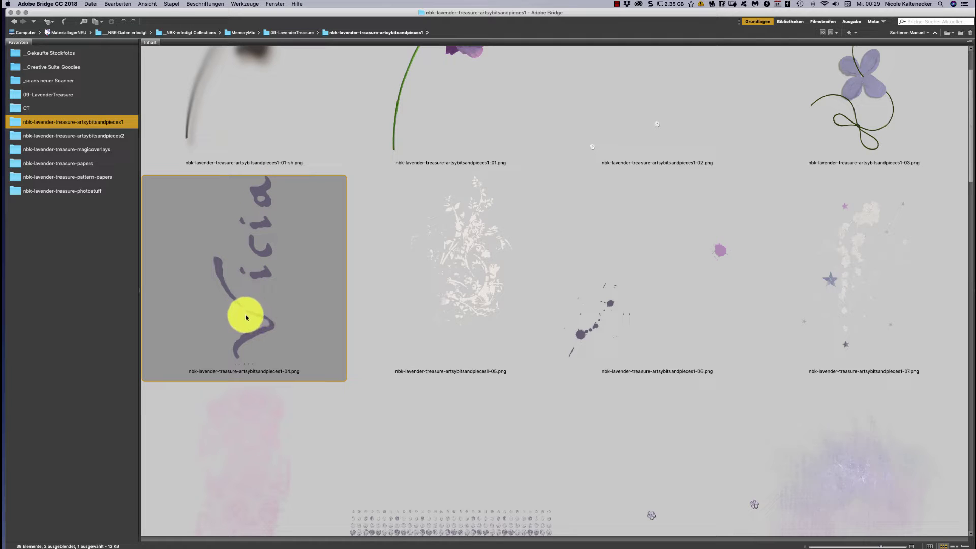
pyautogui.scroll(1, 971, 83)
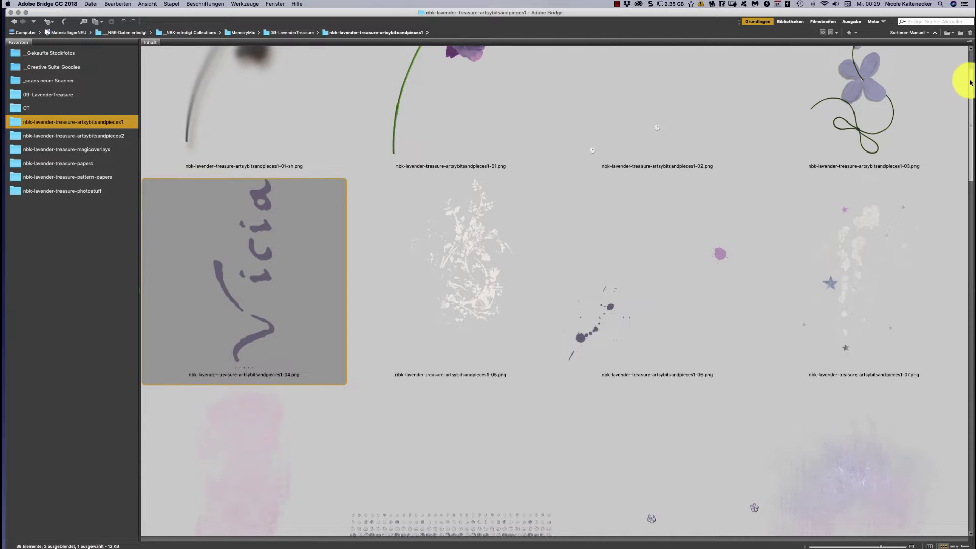
pyautogui.scroll(3, 970, 83)
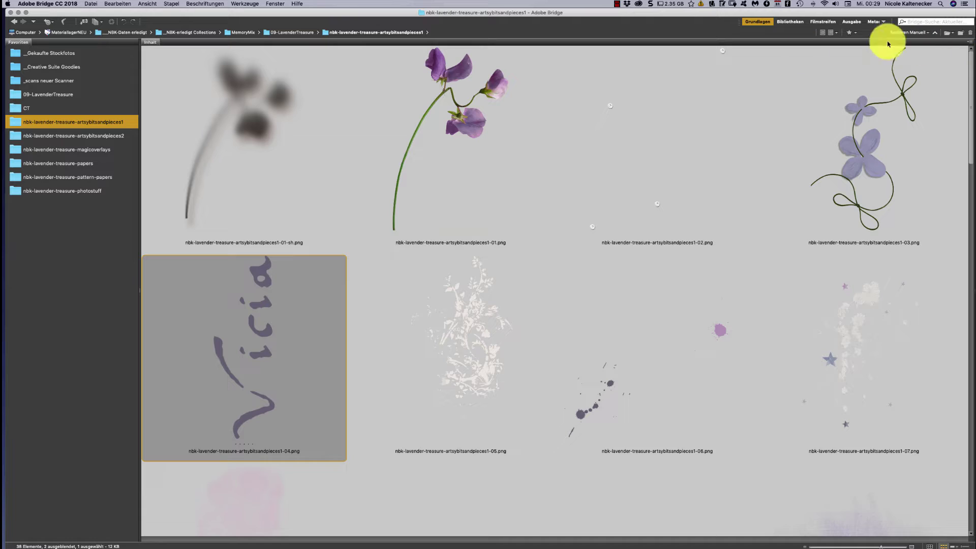
pyautogui.click(482, 129)
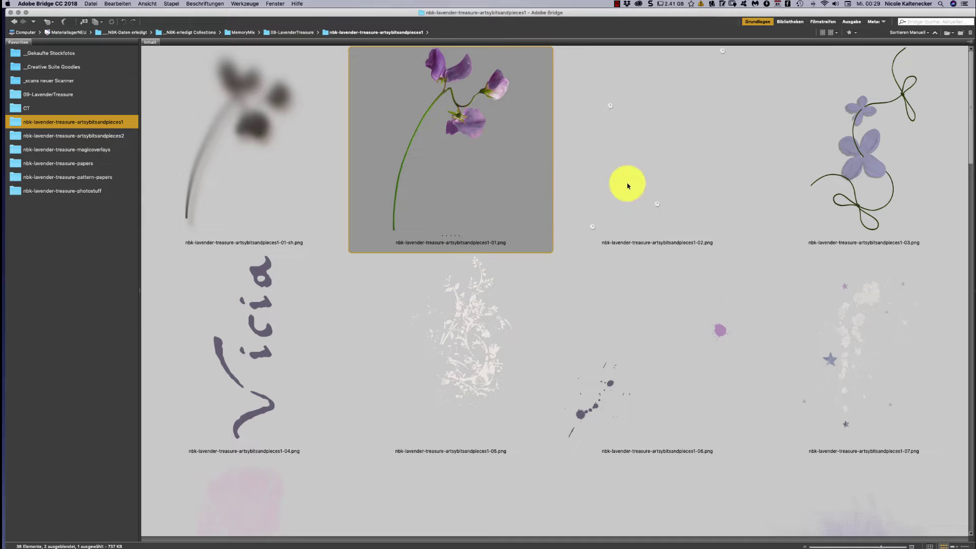
pyautogui.click(584, 183)
pyautogui.click(475, 125)
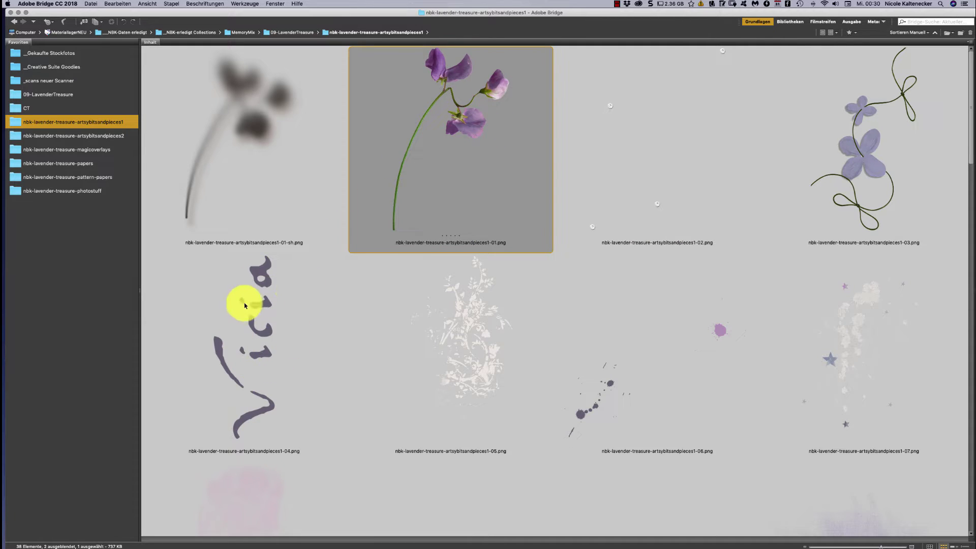
pyautogui.click(263, 317)
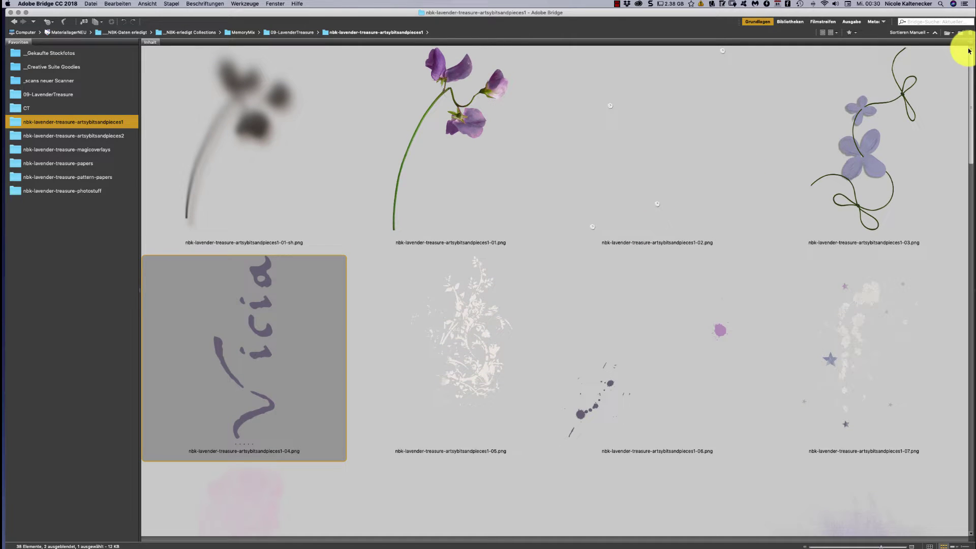
pyautogui.scroll(-3, 955, 74)
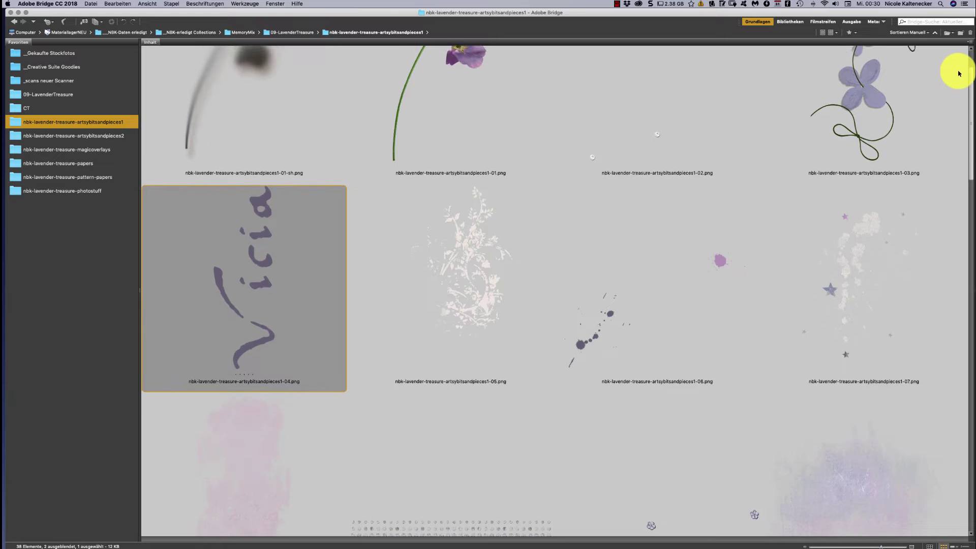
pyautogui.scroll(1, 958, 74)
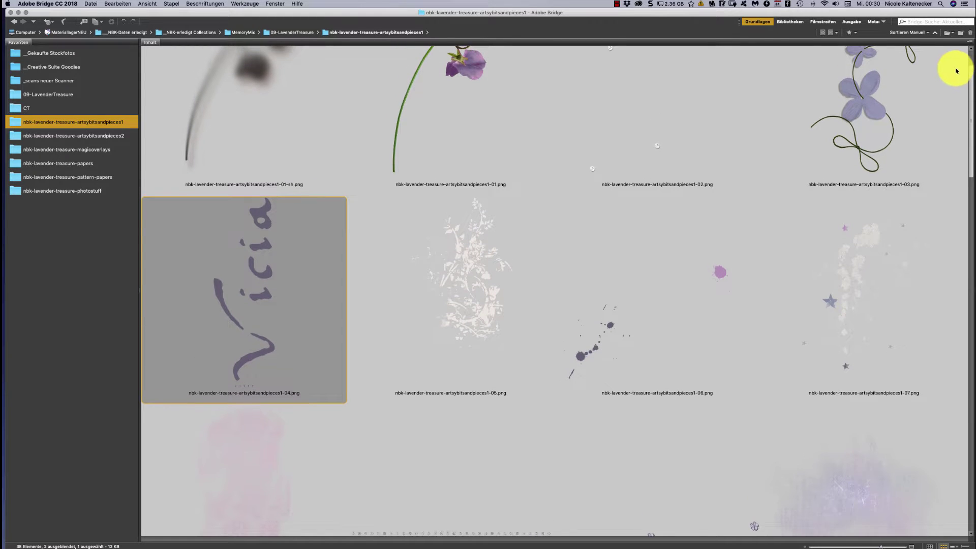
pyautogui.scroll(1, 956, 70)
pyautogui.scroll(1, 952, 69)
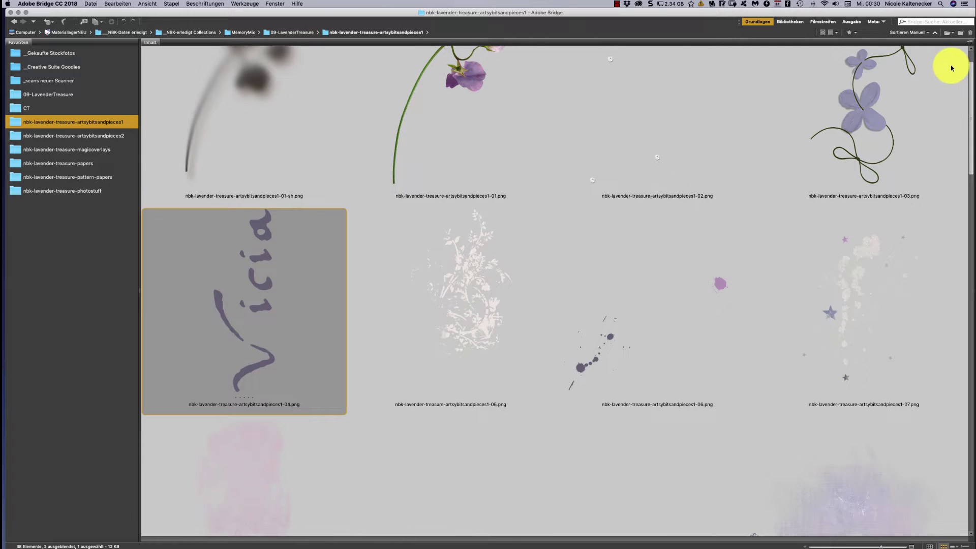
pyautogui.scroll(1, 952, 67)
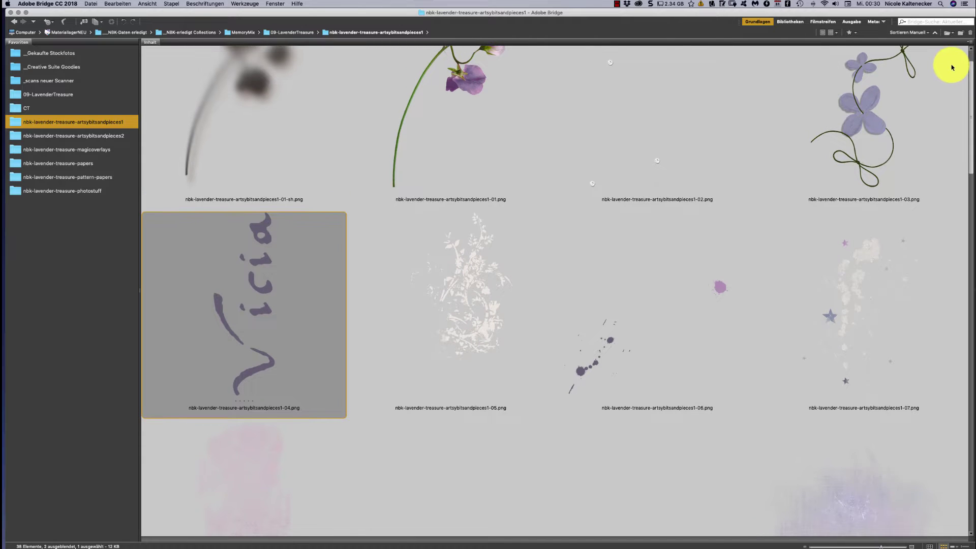
pyautogui.scroll(1, 952, 68)
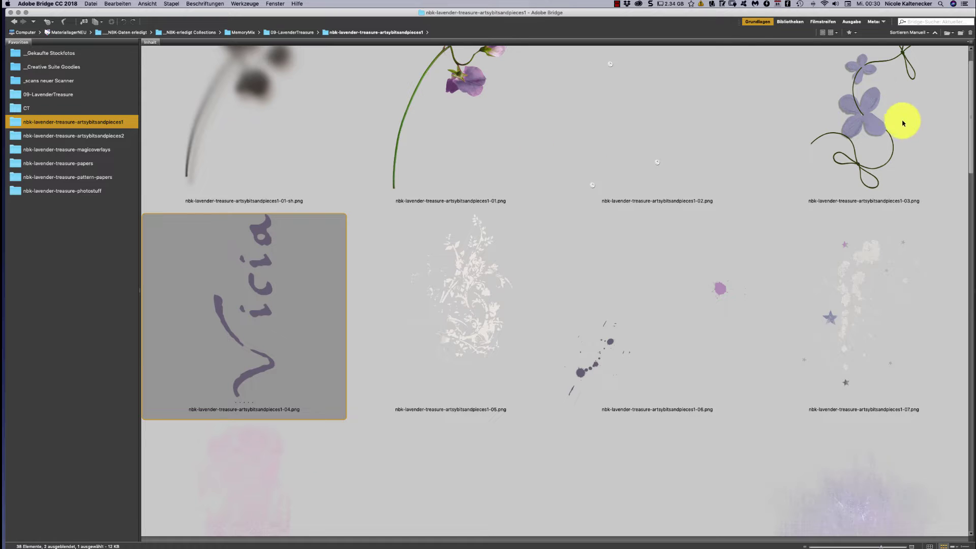
pyautogui.scroll(2, 966, 71)
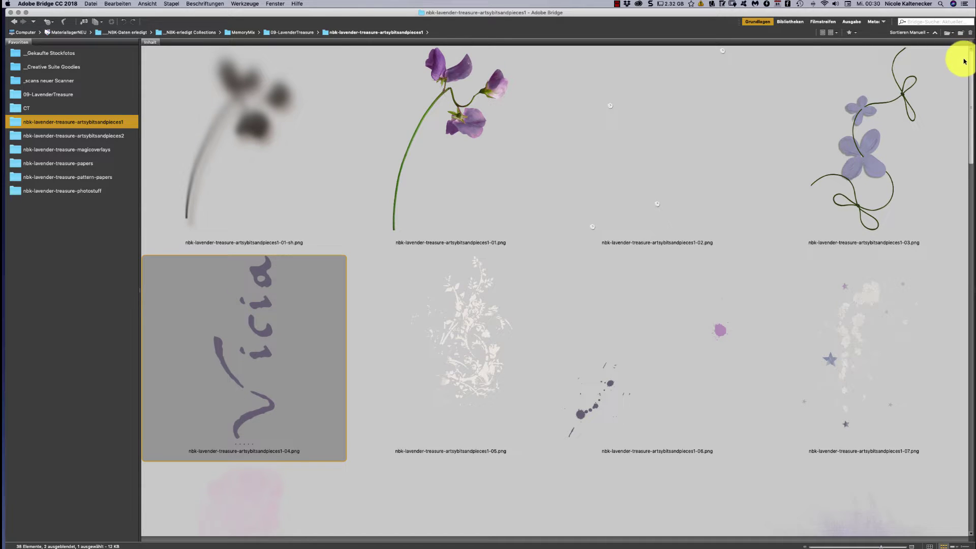
# - Review the paint, dot-pattern, splatter and heart-cluster elements numbered 08 to 19 in the folder
pyautogui.scroll(-3, 960, 71)
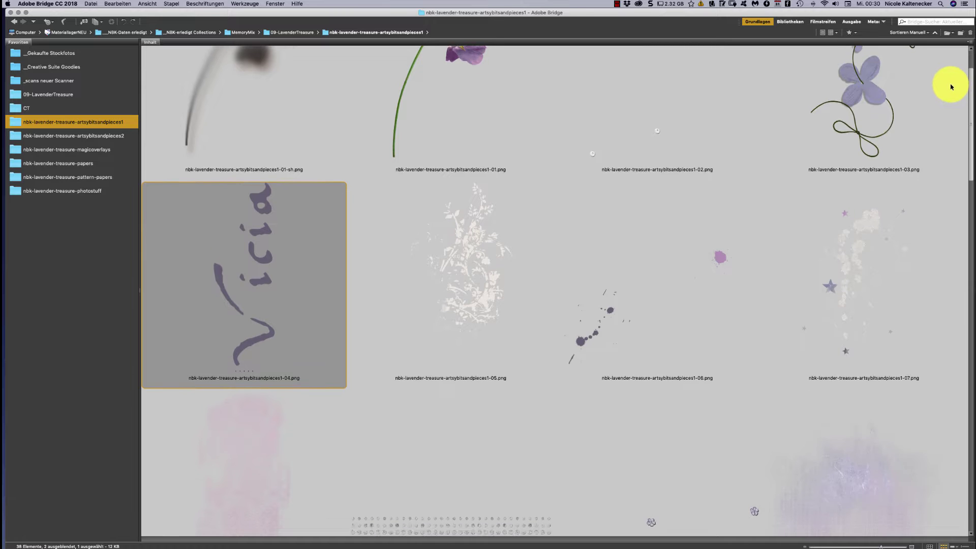
pyautogui.scroll(-7, 951, 87)
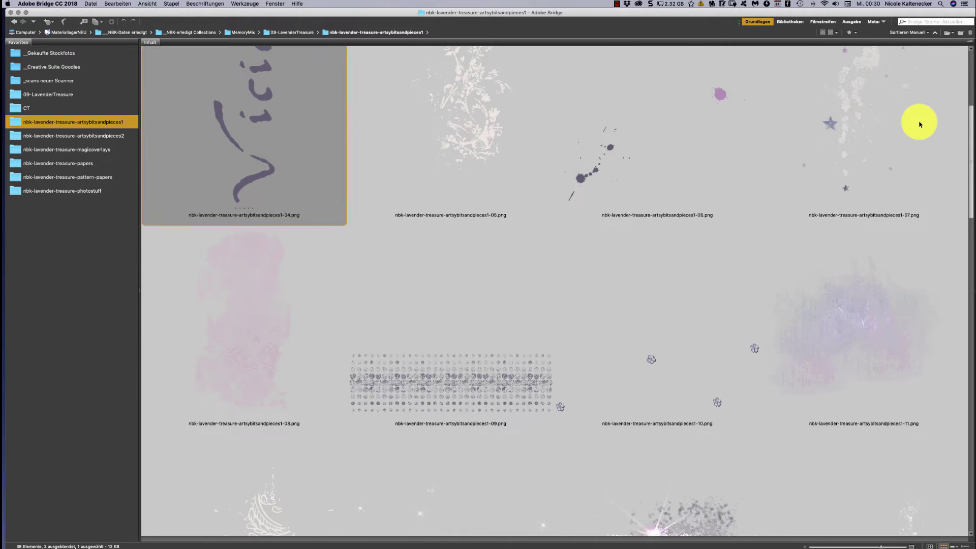
pyautogui.scroll(-2, 919, 130)
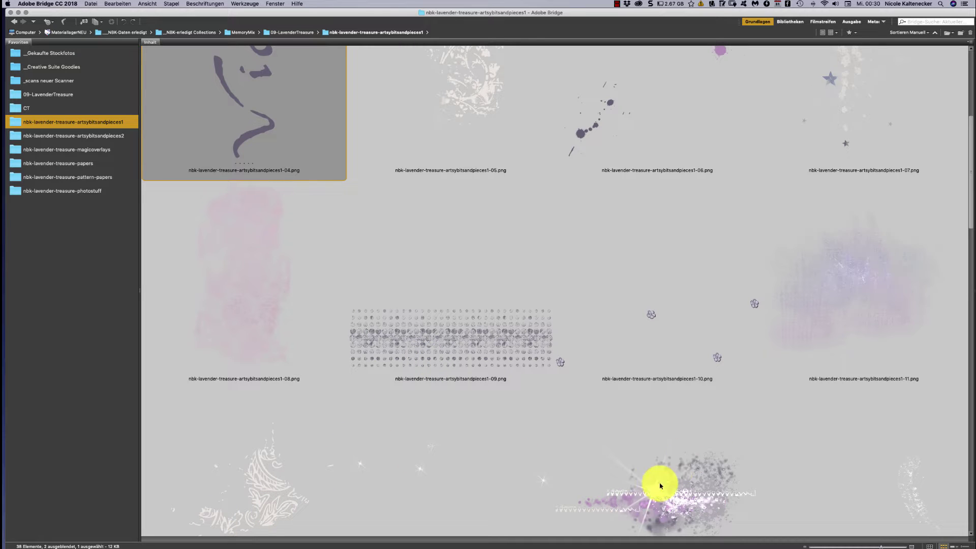
pyautogui.click(965, 204)
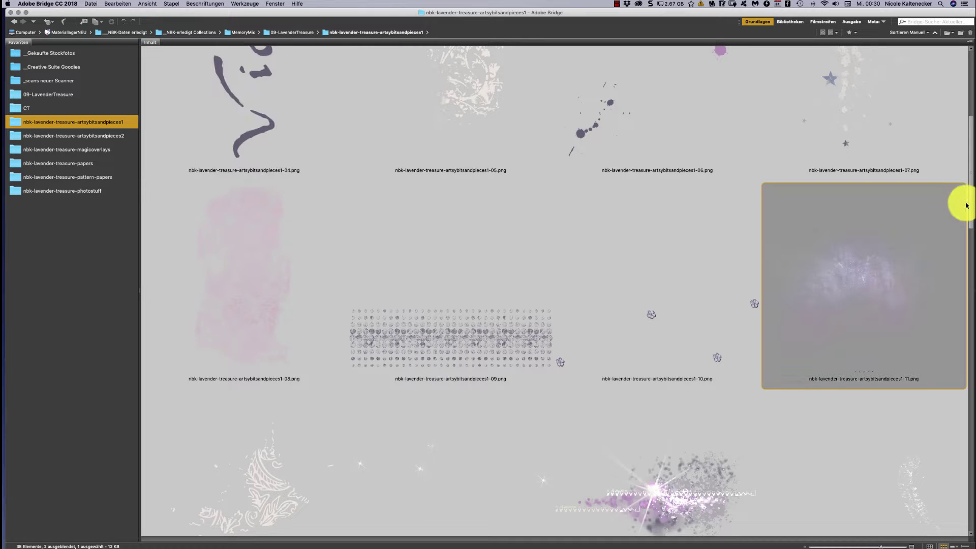
pyautogui.click(971, 207)
pyautogui.moveTo(973, 135); pyautogui.dragTo(932, 232)
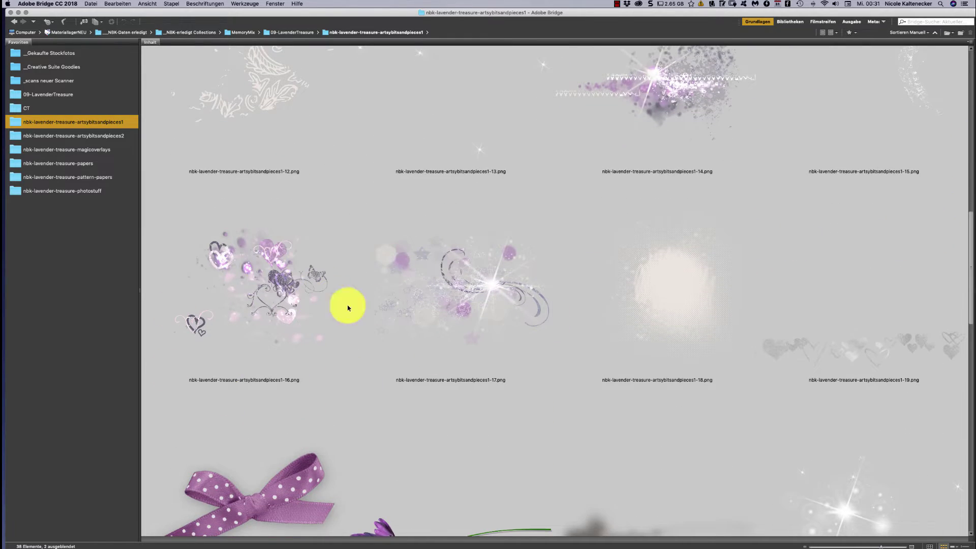
# - Examine the bow, flower and swirl elements from number 20 onward, selecting the pearl scatters 24 and 23 to inspect them
pyautogui.scroll(-3, 961, 266)
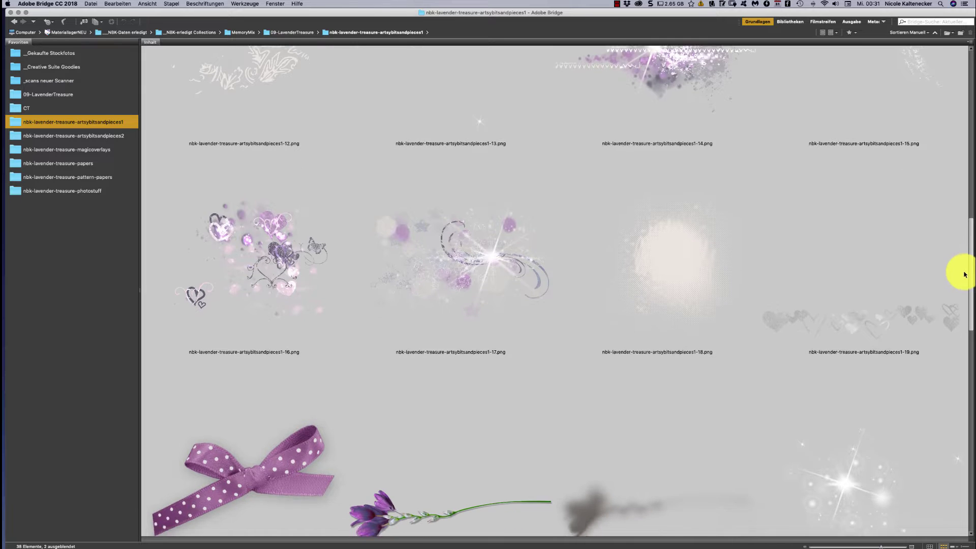
pyautogui.scroll(-8, 955, 279)
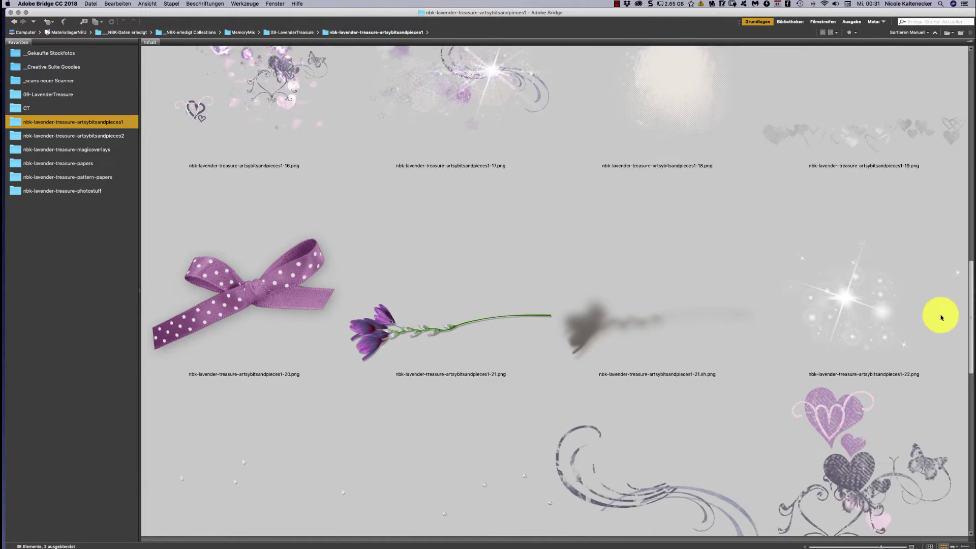
pyautogui.scroll(-6, 938, 326)
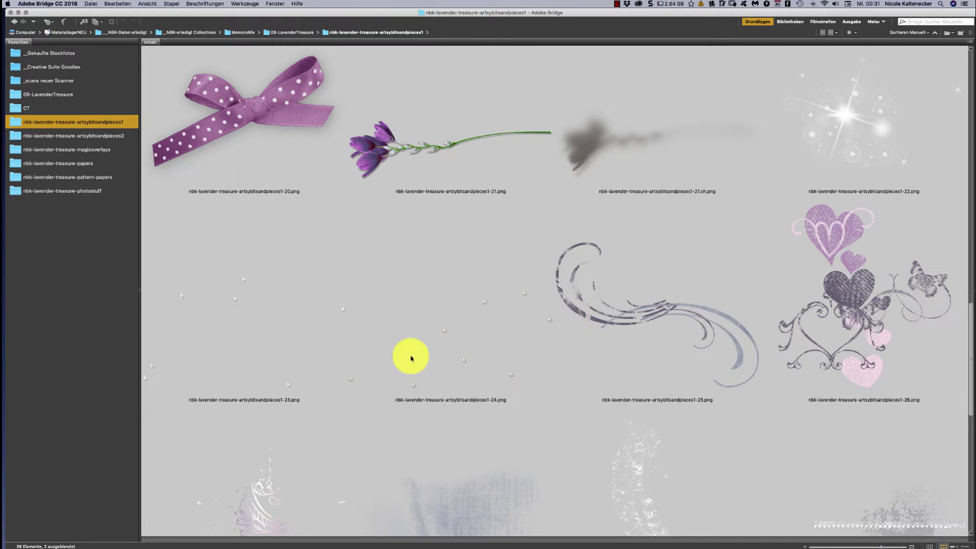
pyautogui.click(452, 363)
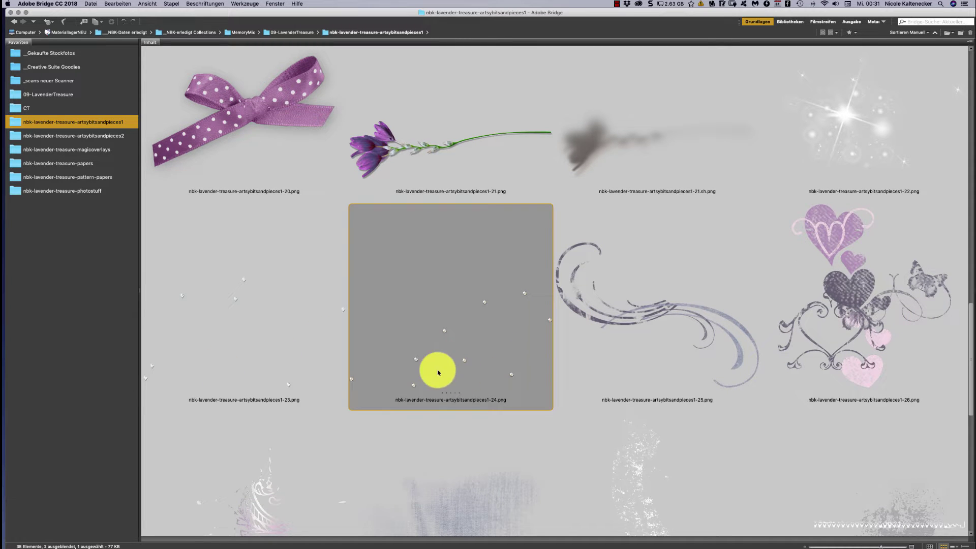
pyautogui.click(305, 324)
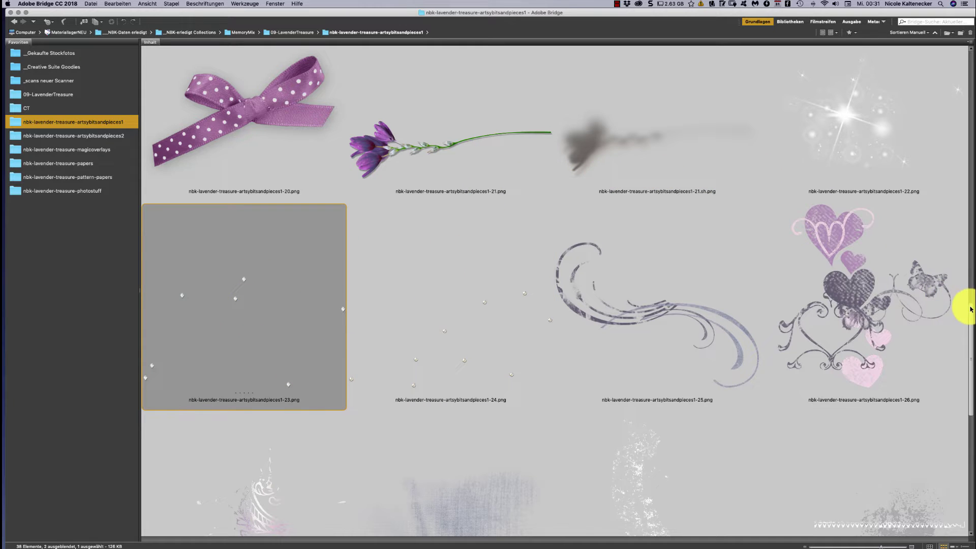
pyautogui.moveTo(970, 309); pyautogui.dragTo(950, 344)
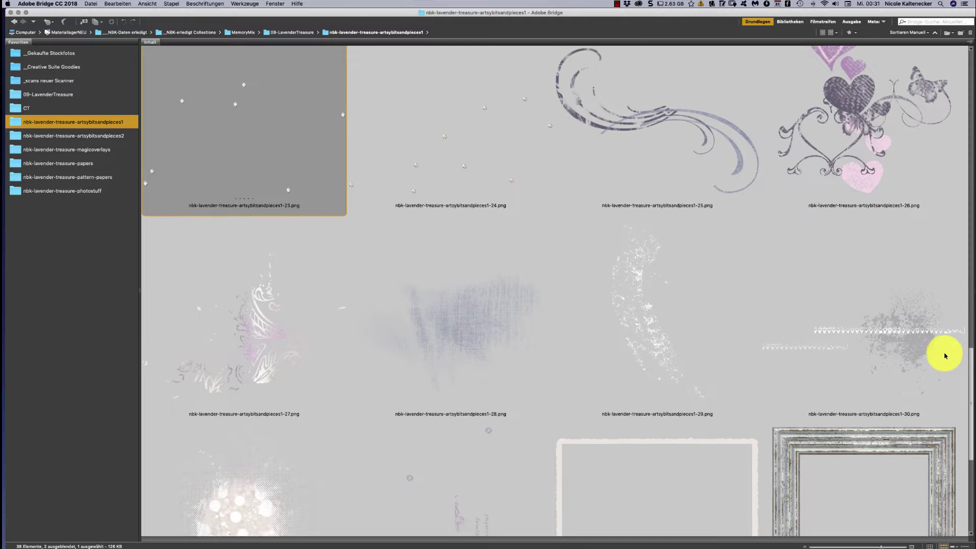
# - Open the weathered wooden frame 34 in Photoshop for a close-up look and close it again
pyautogui.scroll(-5, 943, 355)
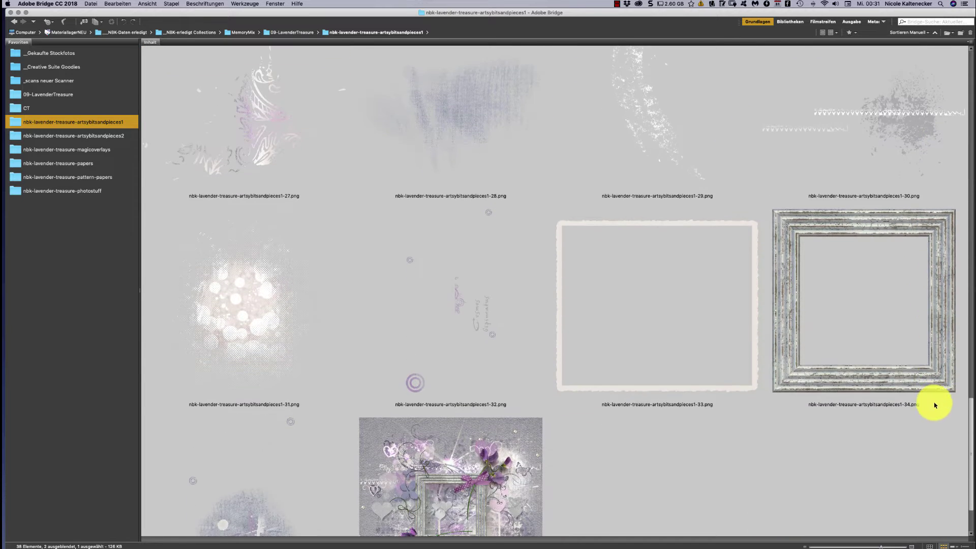
pyautogui.doubleClick(823, 229)
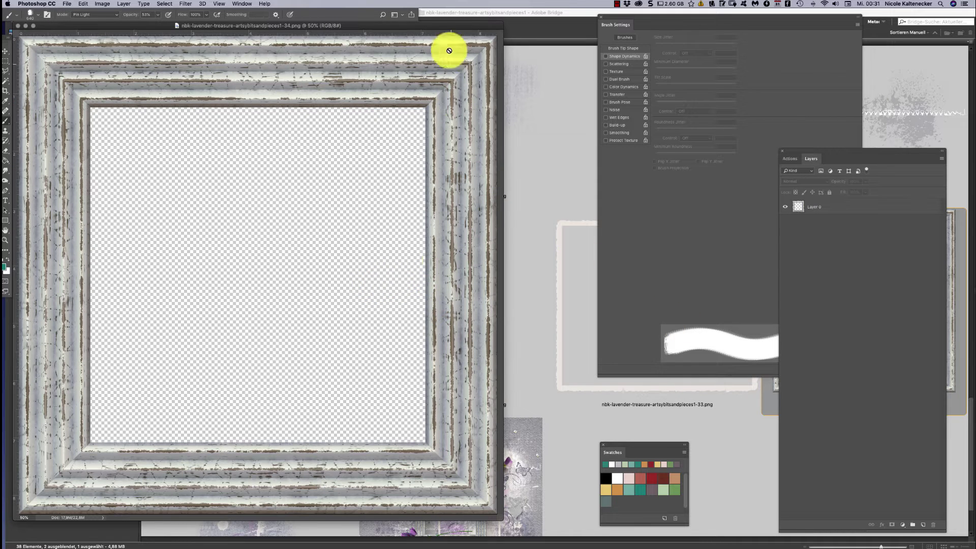
pyautogui.press('super+w')
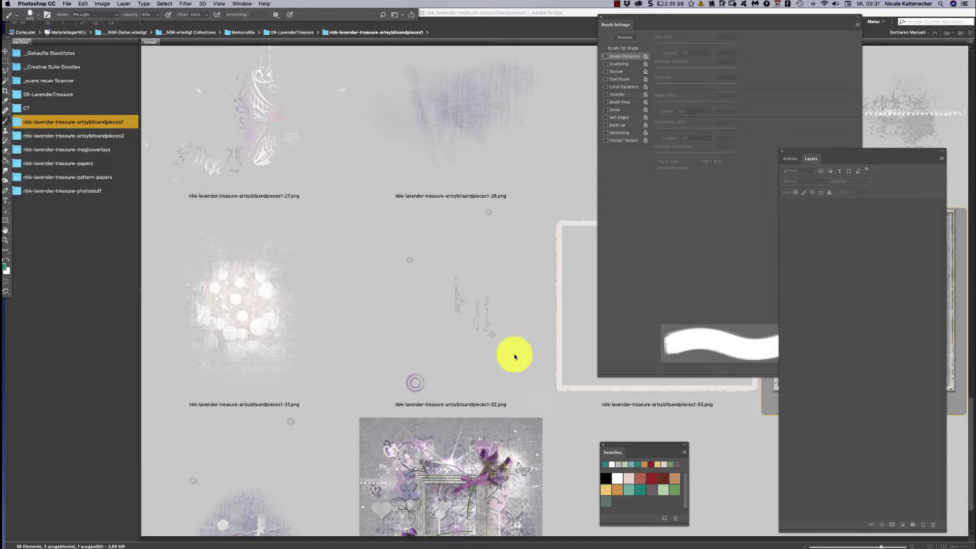
# - View the torn-edge paper frame 33 in full-screen preview and return to the thumbnails with nothing selected
pyautogui.click(592, 355)
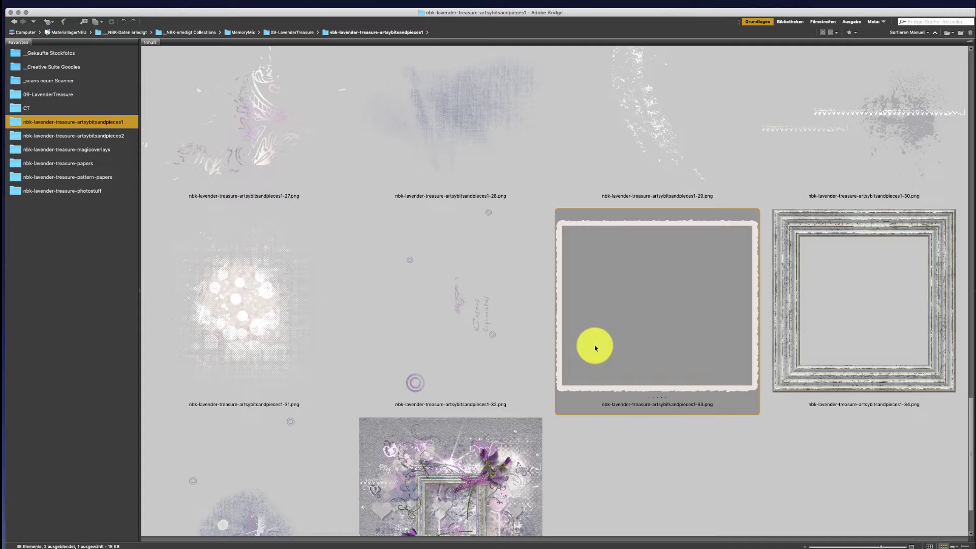
pyautogui.press('space')
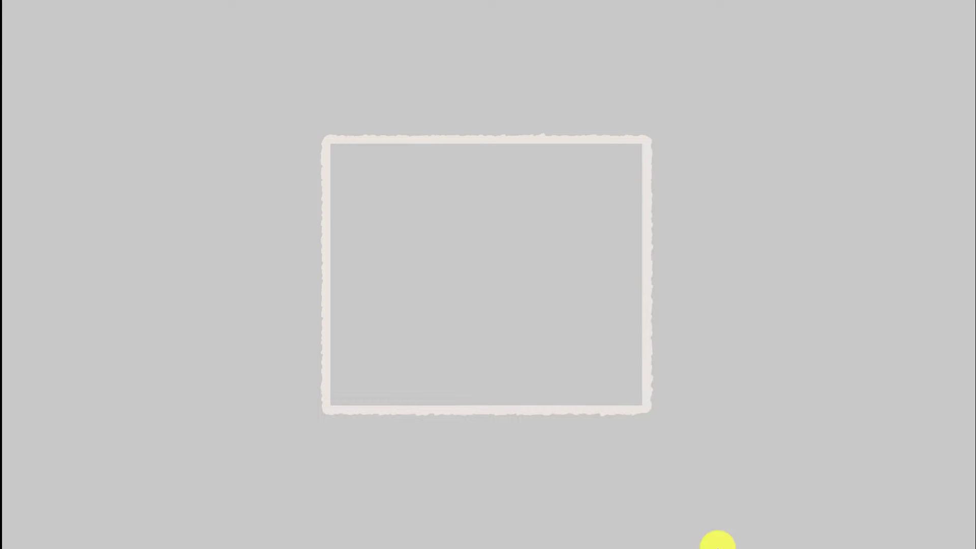
pyautogui.press('space')
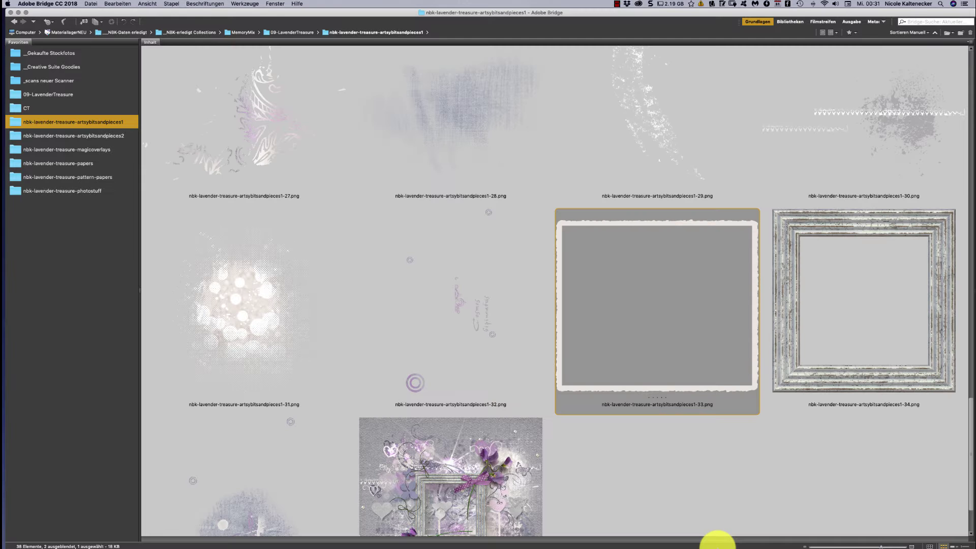
pyautogui.click(615, 453)
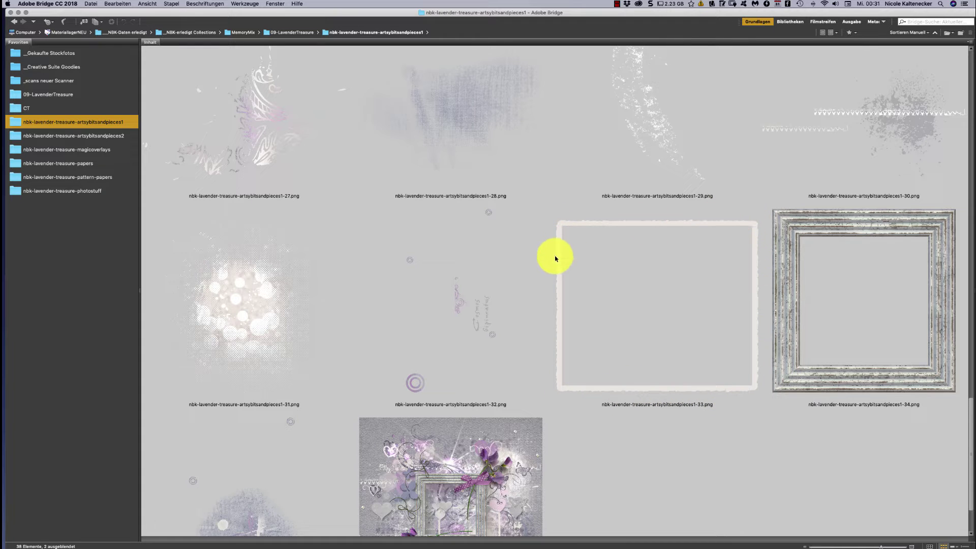
# - Examine the edges of paper frame 33 against the selection background, and look back over elements 23 to 30
pyautogui.click(557, 277)
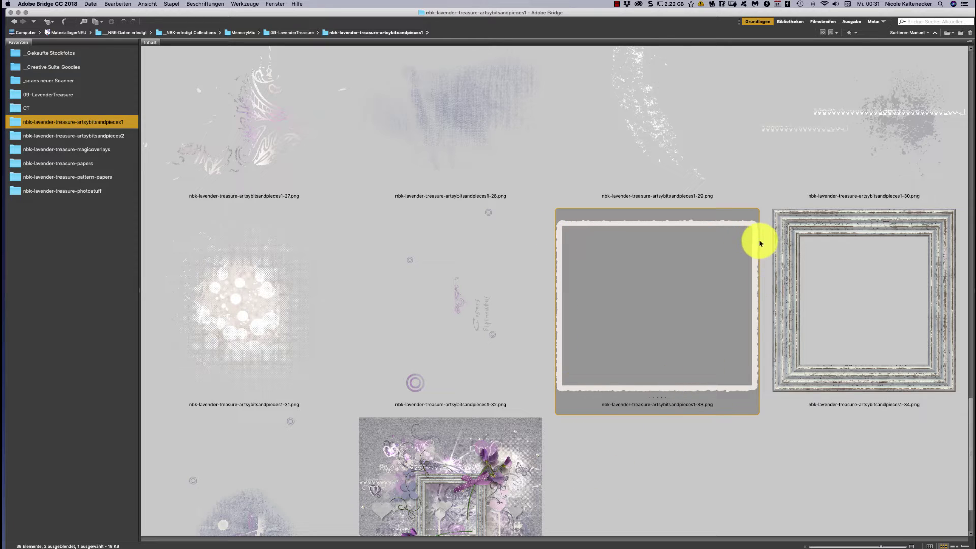
pyautogui.click(748, 437)
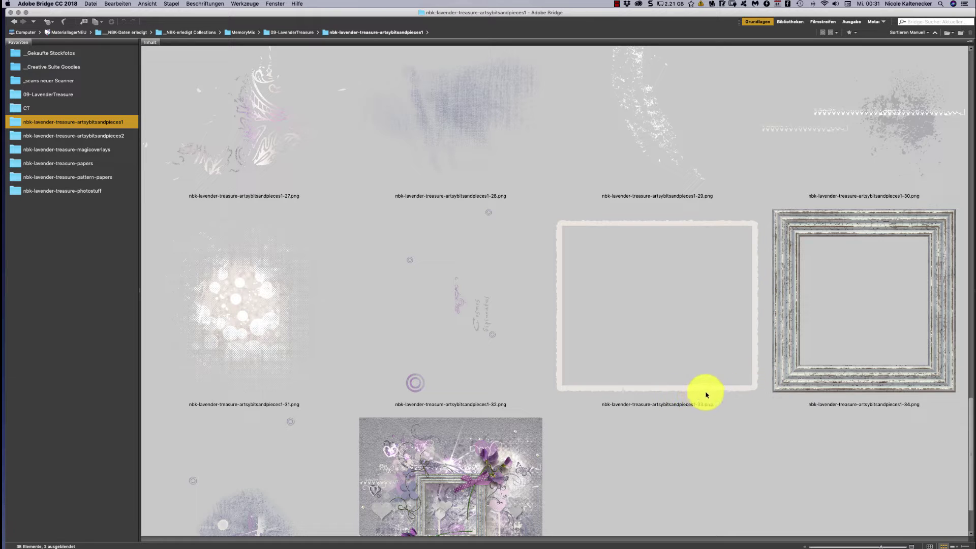
pyautogui.click(582, 224)
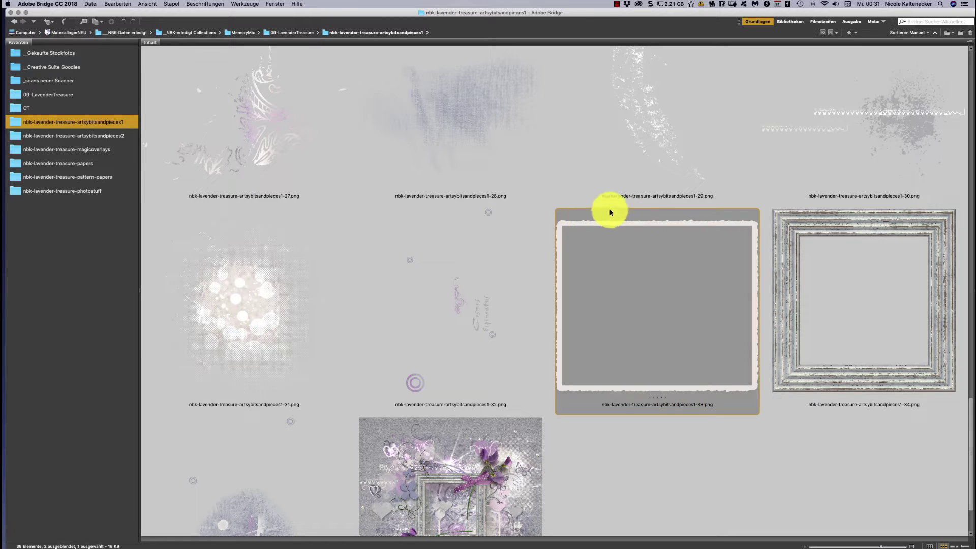
pyautogui.click(705, 441)
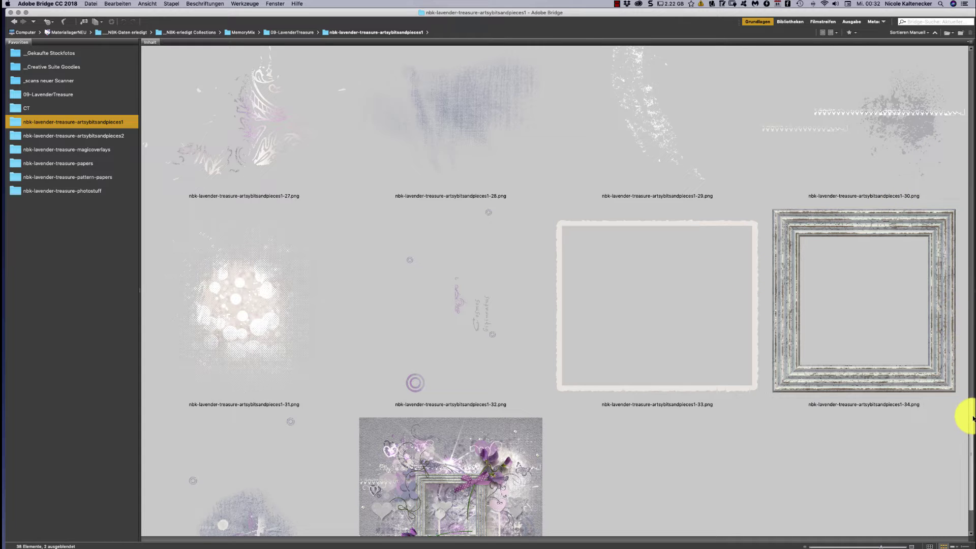
pyautogui.scroll(4, 961, 407)
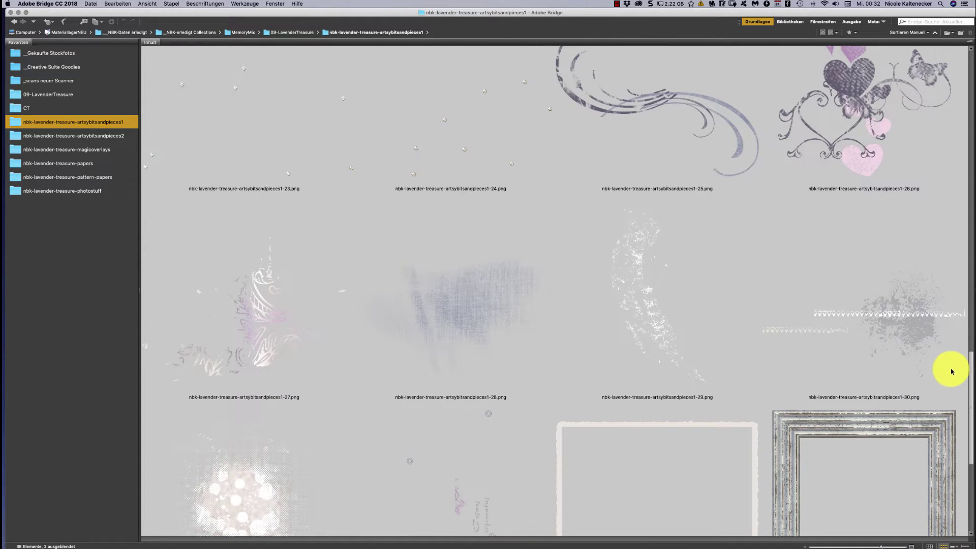
pyautogui.scroll(3, 945, 361)
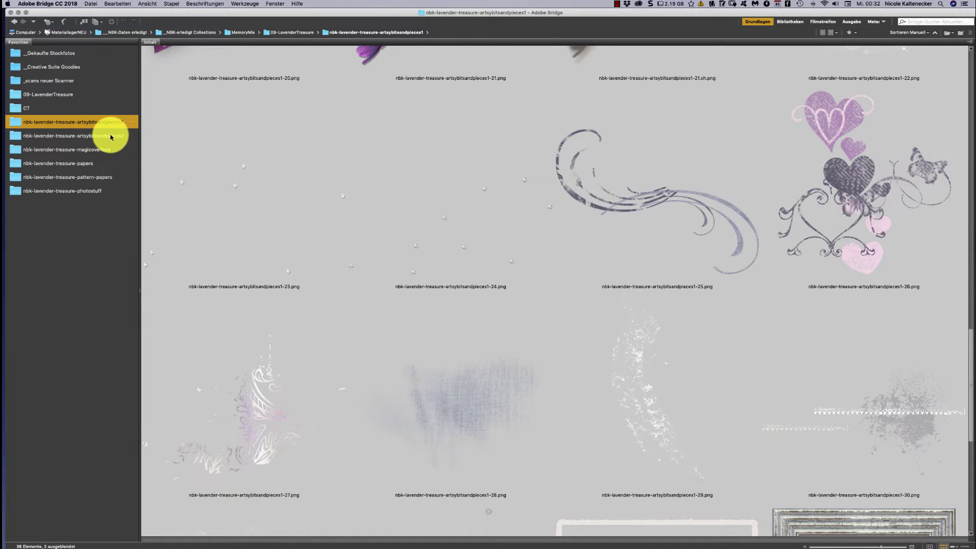
# - Open the nbk-lavender-treasure-artsybitsandpieces2 folder and review elements 01 to 15, from the artsy clusters to the magnolia word art
pyautogui.click(117, 141)
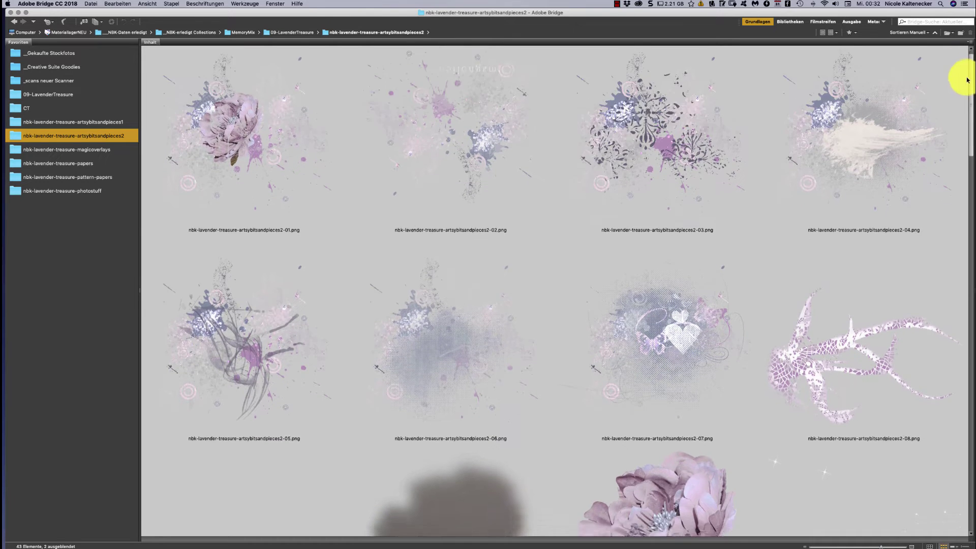
pyautogui.scroll(-5, 938, 125)
pyautogui.scroll(-2, 938, 126)
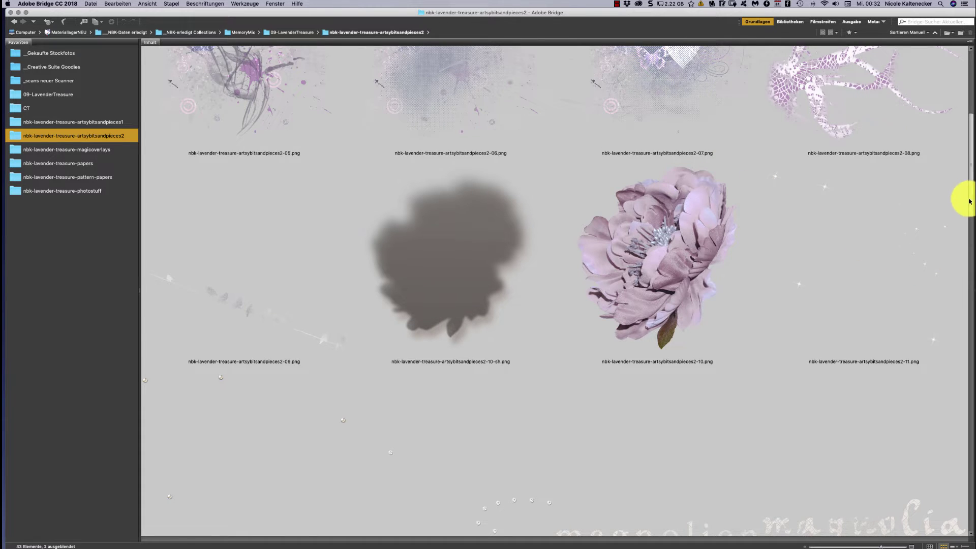
pyautogui.moveTo(969, 201); pyautogui.dragTo(930, 250)
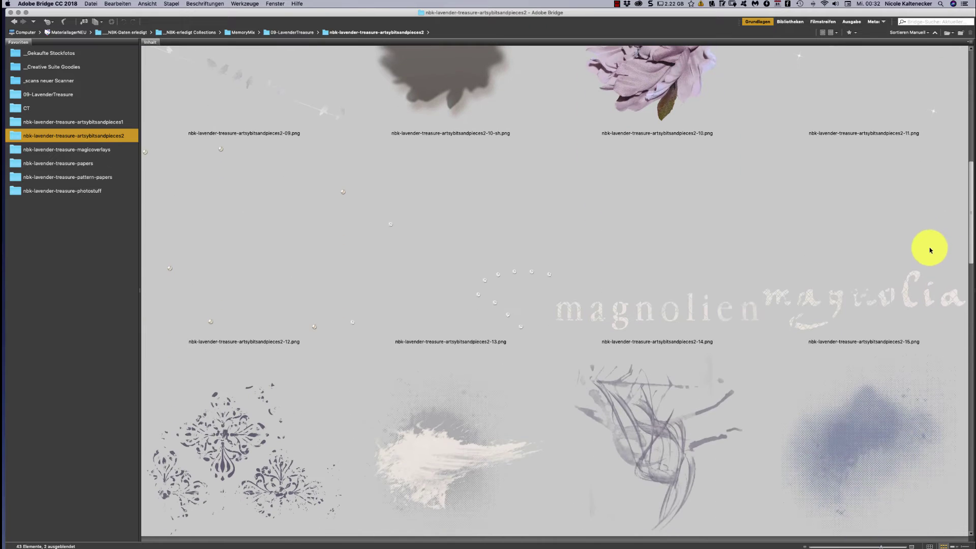
pyautogui.scroll(-4, 930, 250)
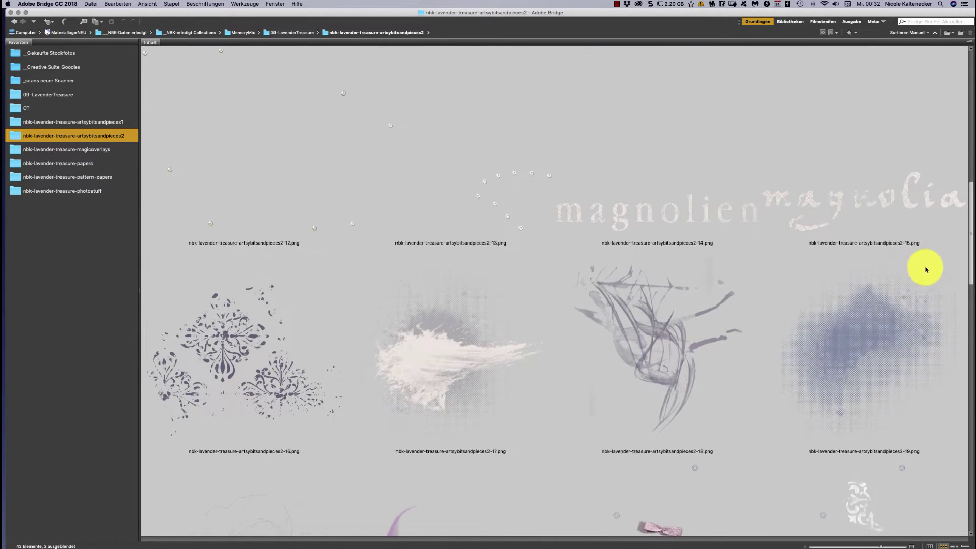
pyautogui.scroll(-1, 925, 269)
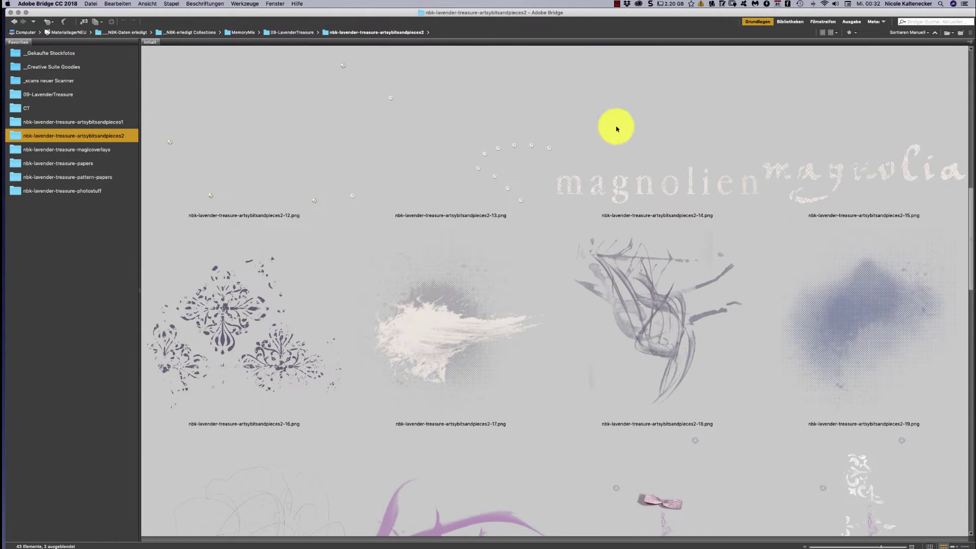
# - Review the brushwork, scribble, splatter, frame and flower elements numbered 16 to 34 in the second Artsy Bits & Pieces folder
pyautogui.scroll(-7, 959, 202)
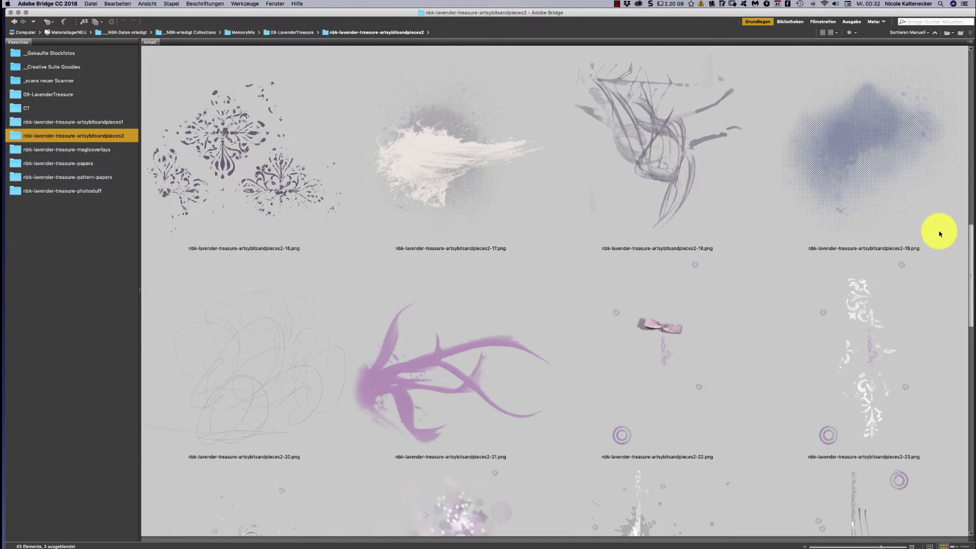
pyautogui.scroll(-3, 939, 234)
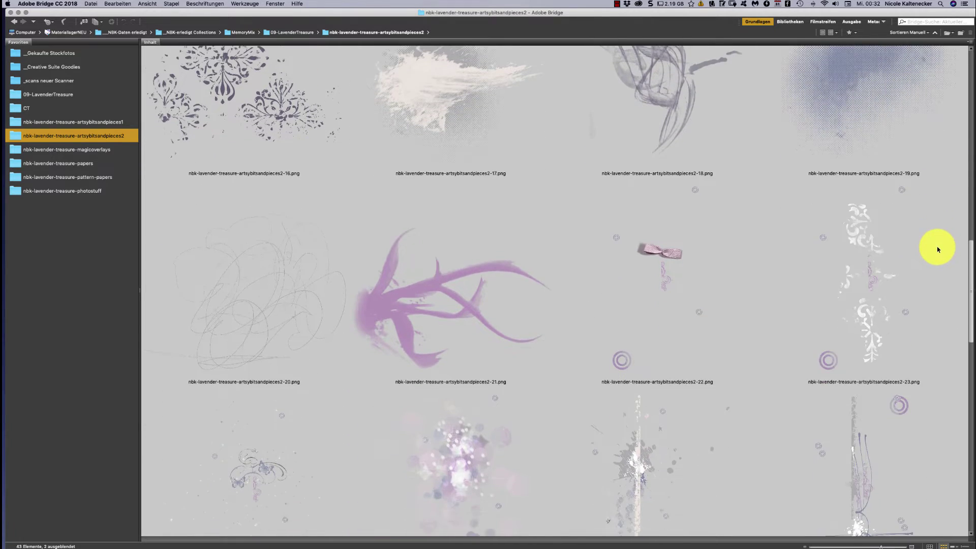
pyautogui.scroll(-6, 938, 249)
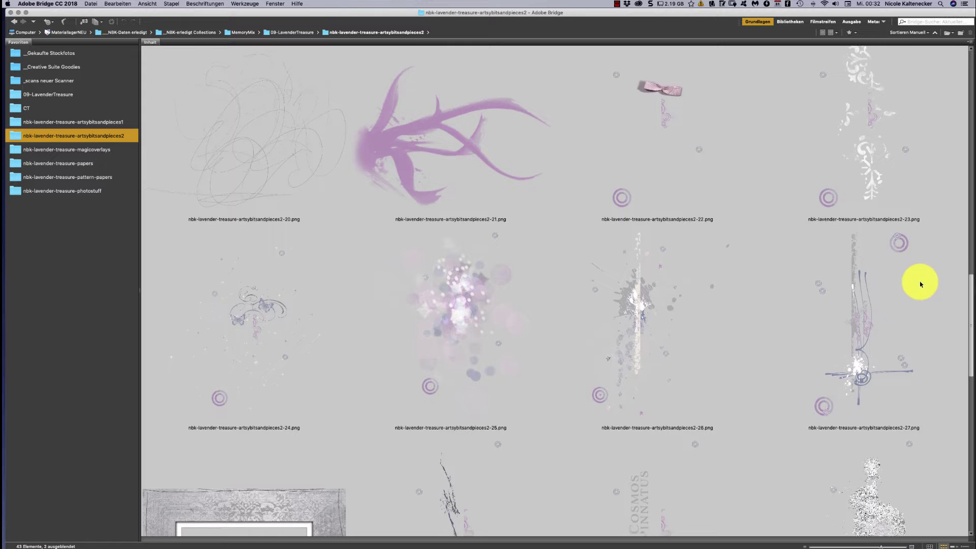
pyautogui.scroll(-5, 920, 285)
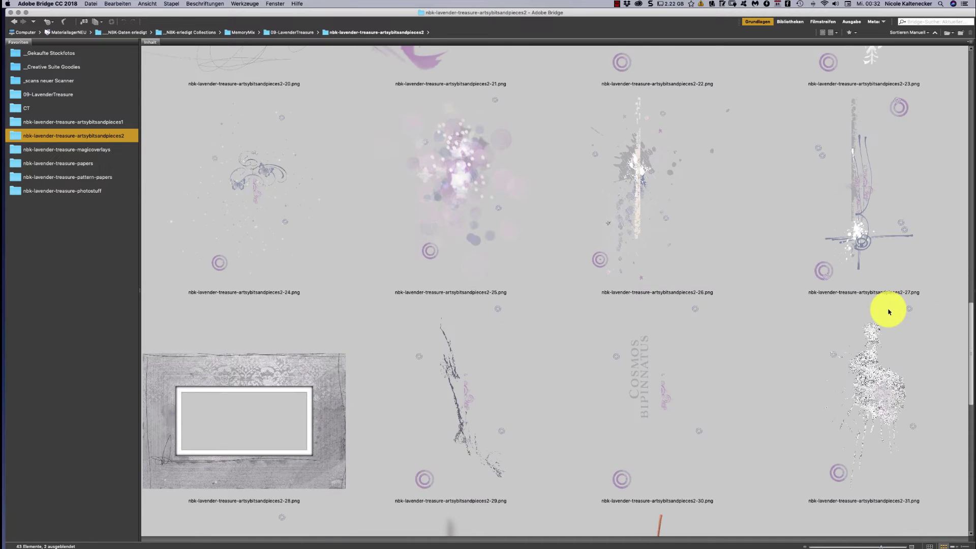
pyautogui.scroll(-1, 887, 314)
pyautogui.scroll(-14, 885, 316)
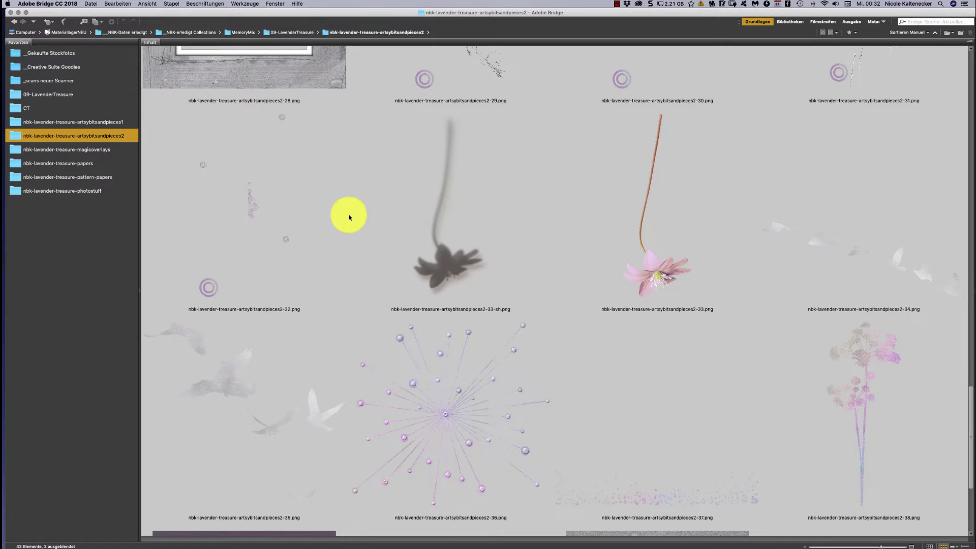
# - Inspect the birds (35), beaded starburst (36), umbel stems (38), white splatter (31) and long-stemmed pink flower (33), selecting each thumbnail
pyautogui.click(233, 381)
pyautogui.click(446, 416)
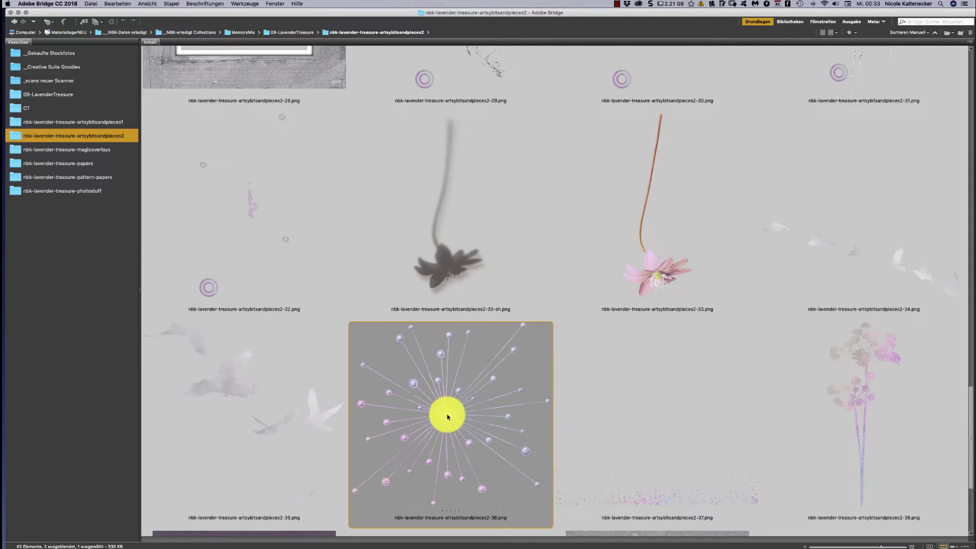
pyautogui.click(848, 351)
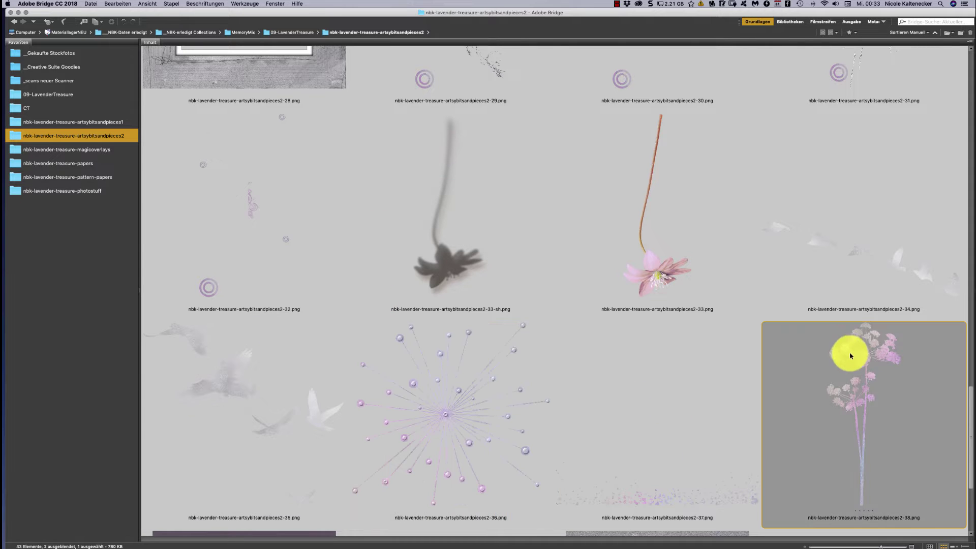
pyautogui.scroll(5, 968, 251)
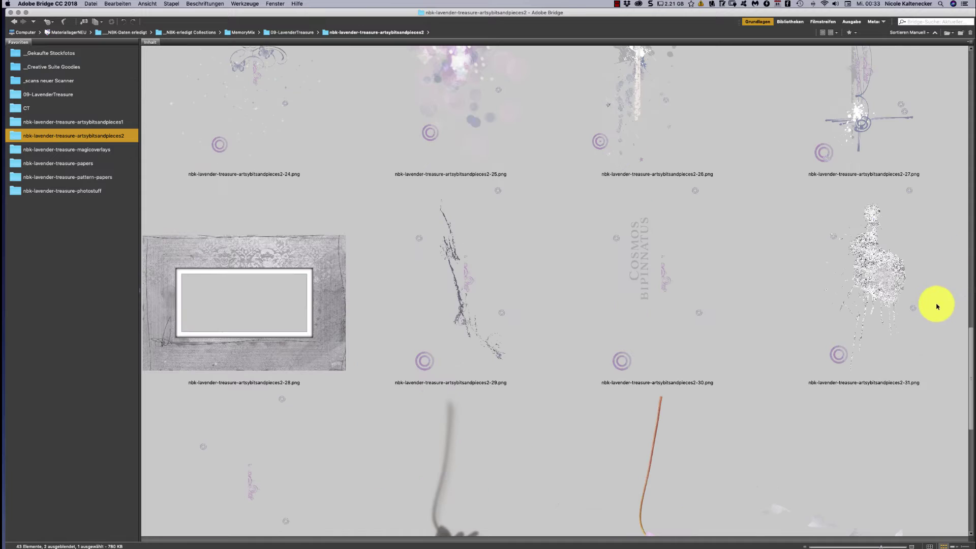
pyautogui.click(876, 254)
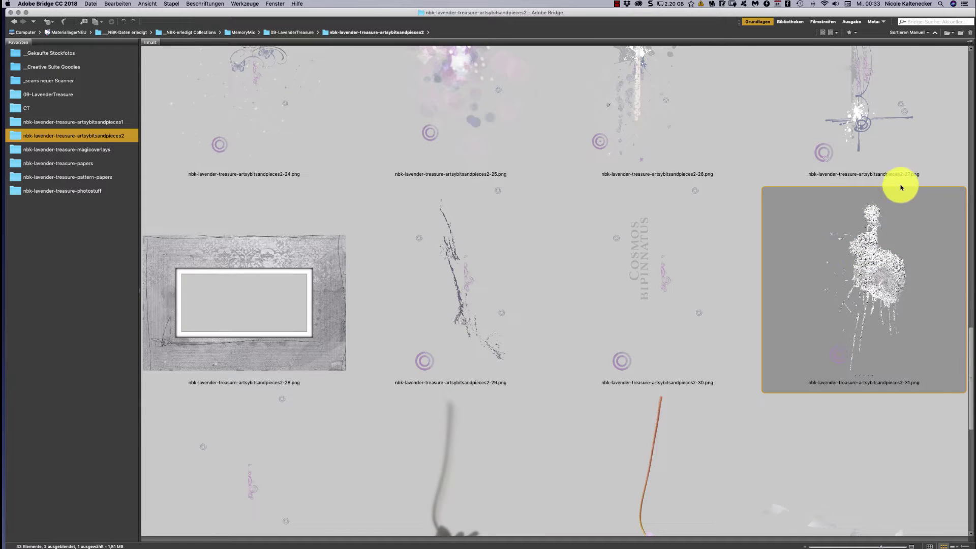
pyautogui.click(700, 438)
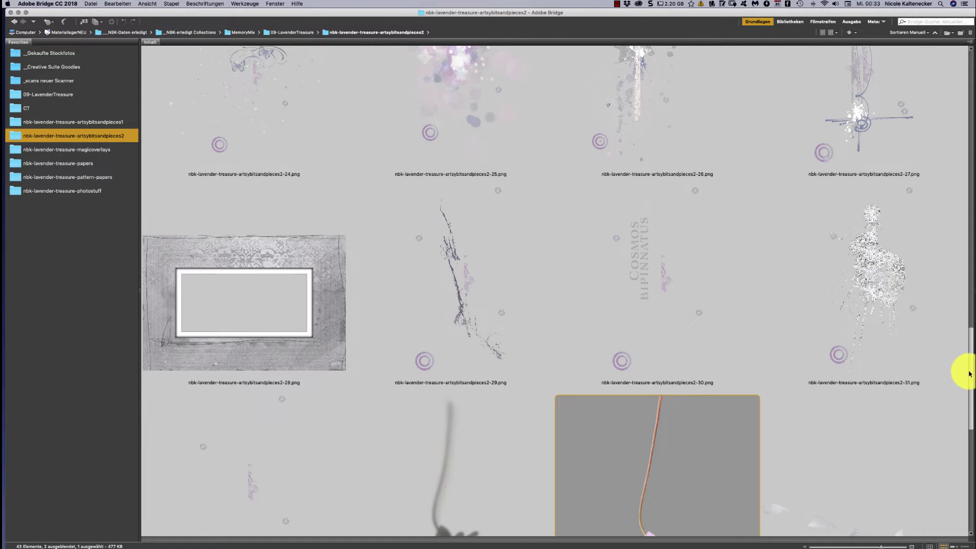
# - Inspect the umbel stems (38), speckled border (37), pink bow (40) and purple frame (39), and return to the folder's first elements
pyautogui.moveTo(969, 374); pyautogui.dragTo(908, 493)
pyautogui.click(864, 159)
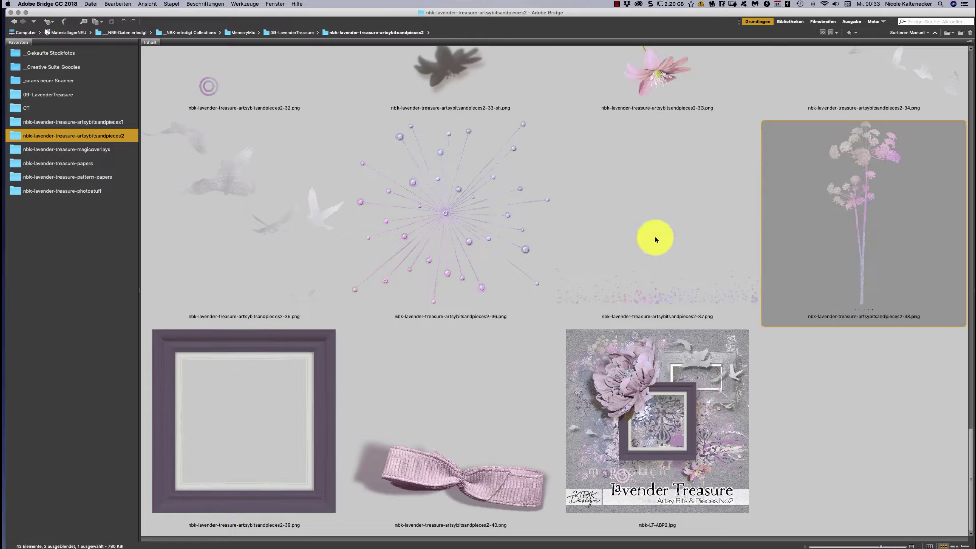
pyautogui.click(671, 244)
pyautogui.click(452, 455)
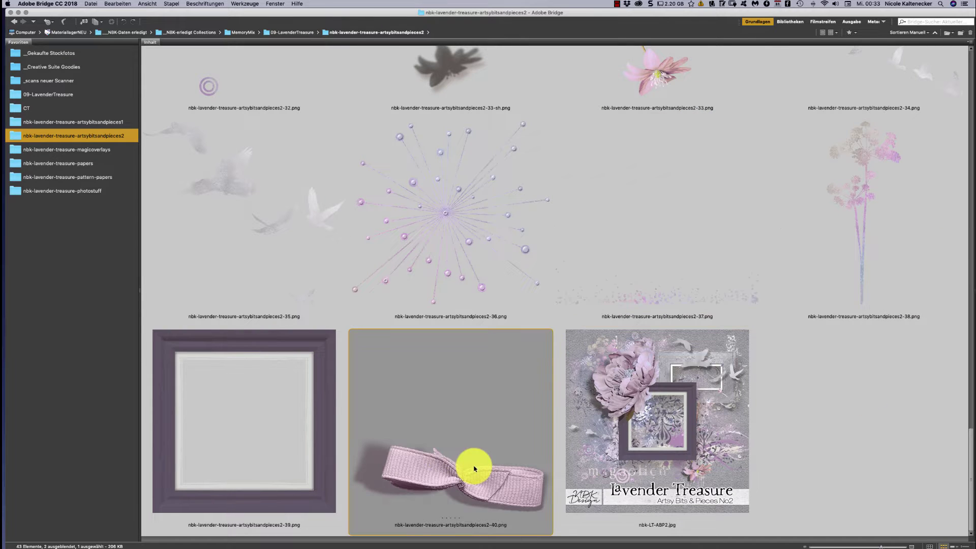
pyautogui.click(325, 402)
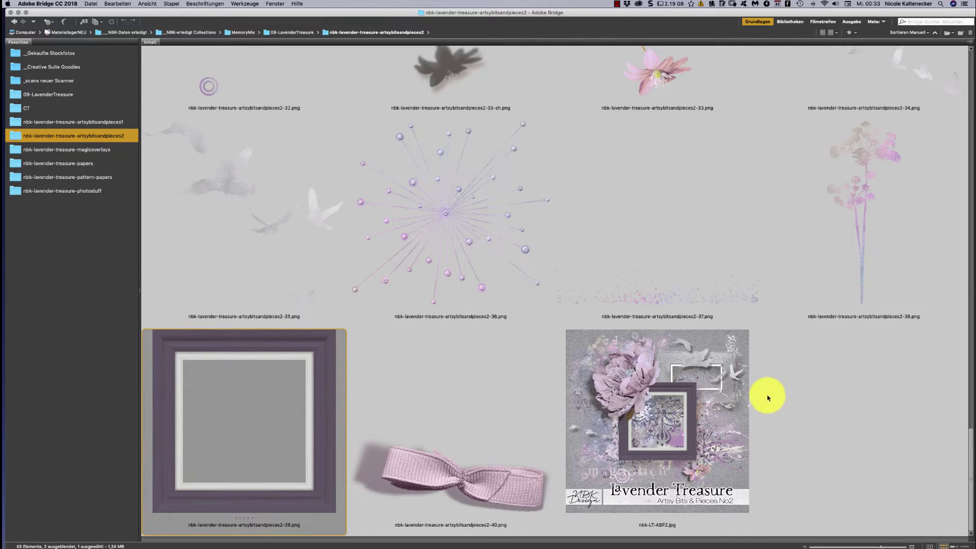
pyautogui.click(864, 401)
pyautogui.moveTo(972, 431); pyautogui.dragTo(848, 15)
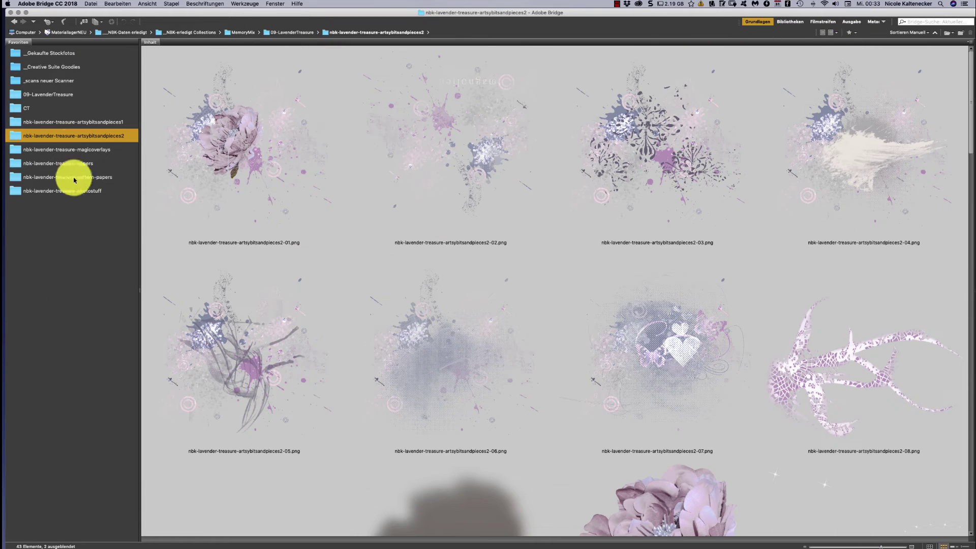
# - Open the nbk-lavender-treasure-magicoverlays folder and review the overlay sets 1 to 4 with their a, b and c variants
pyautogui.click(101, 151)
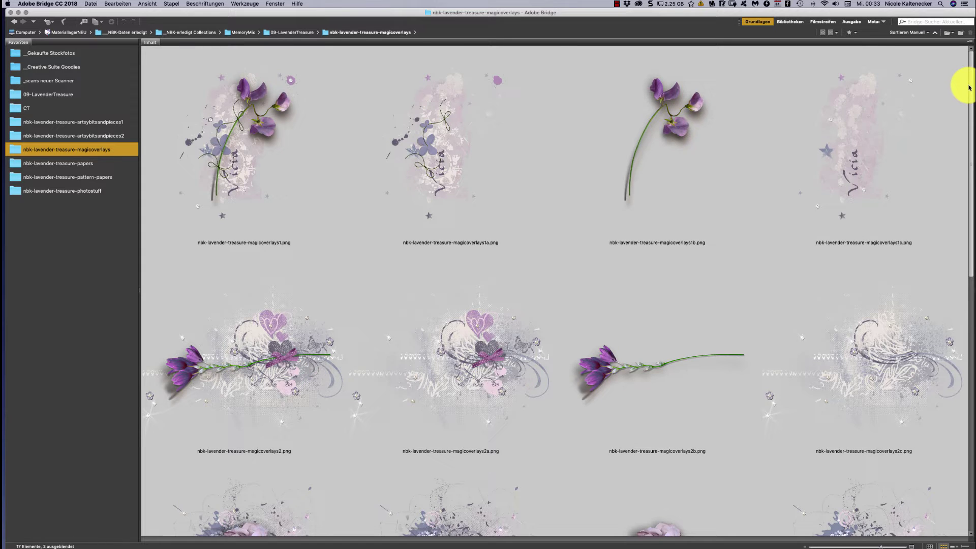
pyautogui.scroll(-5, 954, 131)
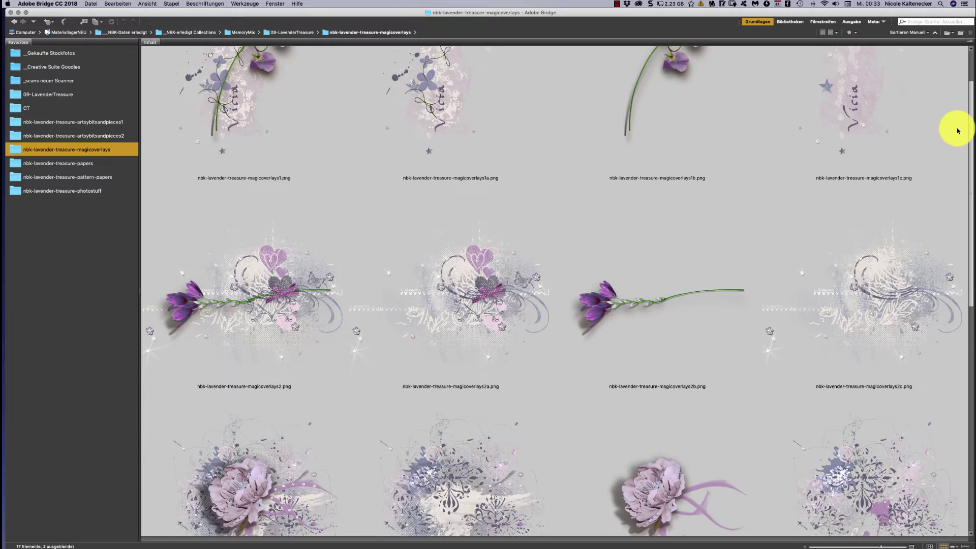
pyautogui.scroll(-10, 941, 155)
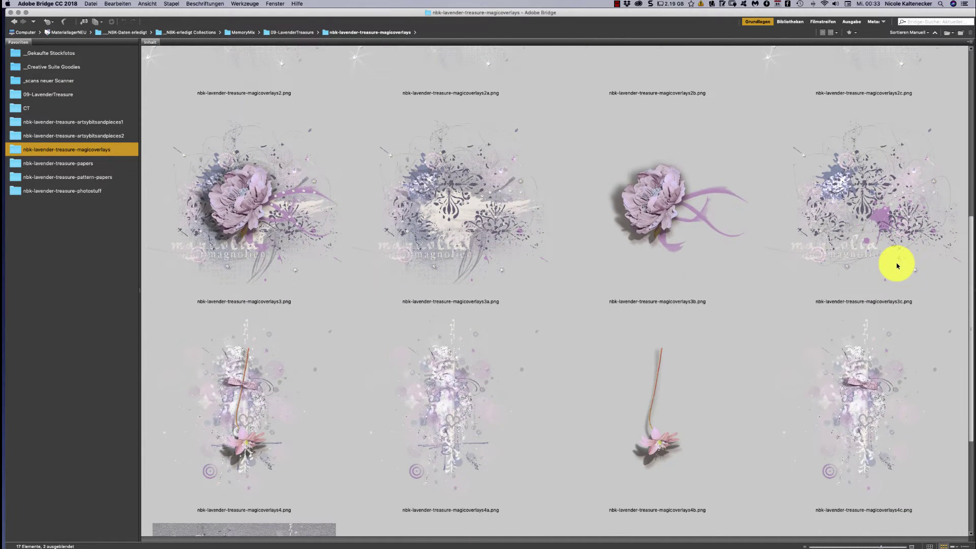
# - Examine the nbk-LT-MO.jpg preview and compare magic overlays 1 to 4 with their a, b and c variants
pyautogui.scroll(-8, 897, 266)
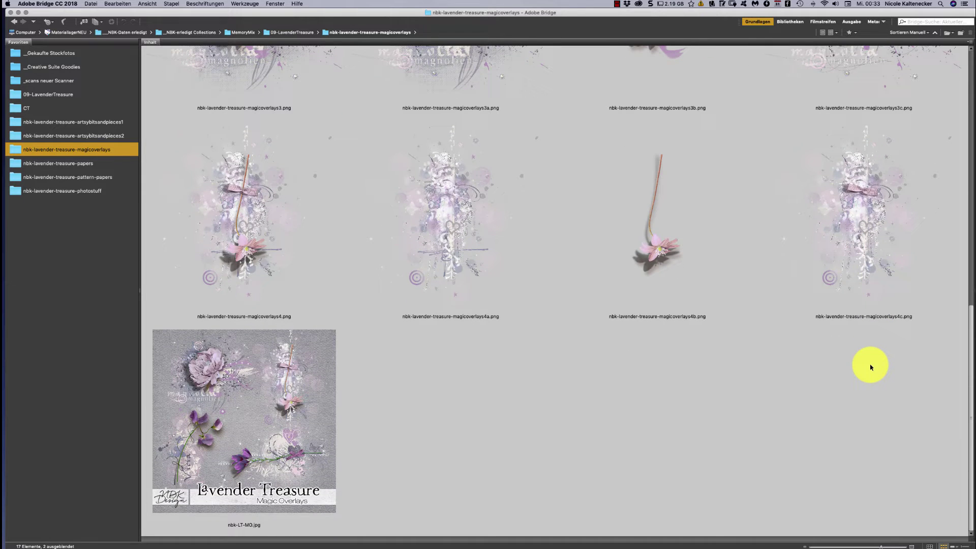
pyautogui.scroll(20, 868, 354)
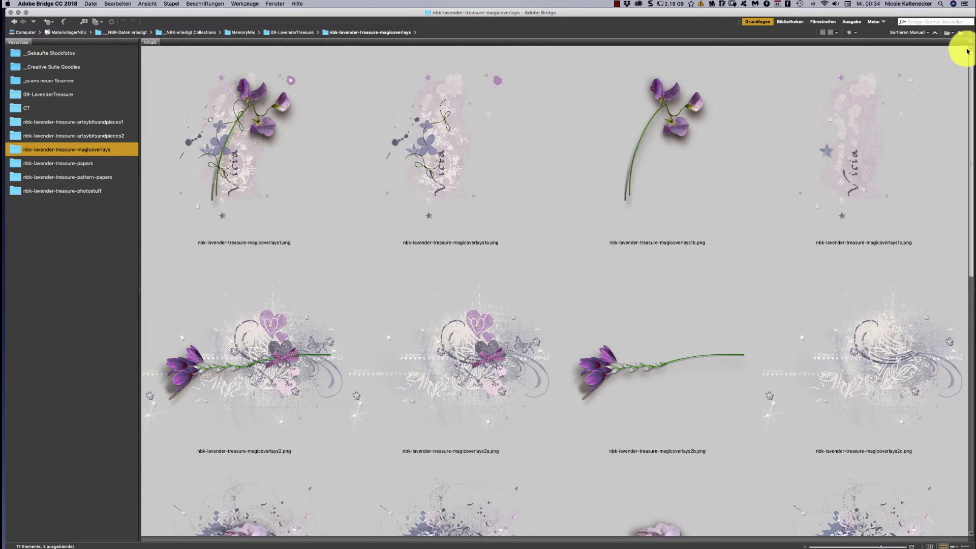
pyautogui.scroll(-3, 958, 61)
pyautogui.scroll(3, 957, 51)
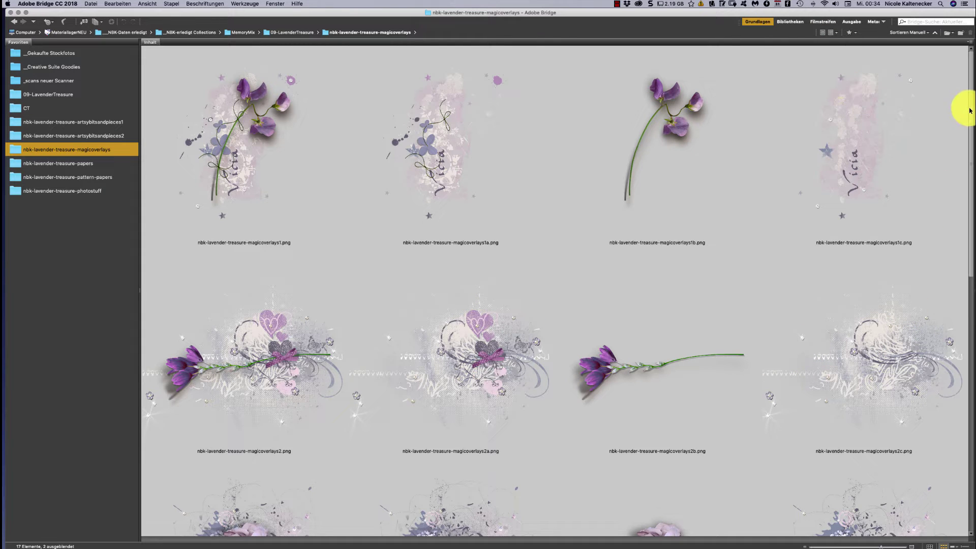
pyautogui.scroll(-3, 959, 91)
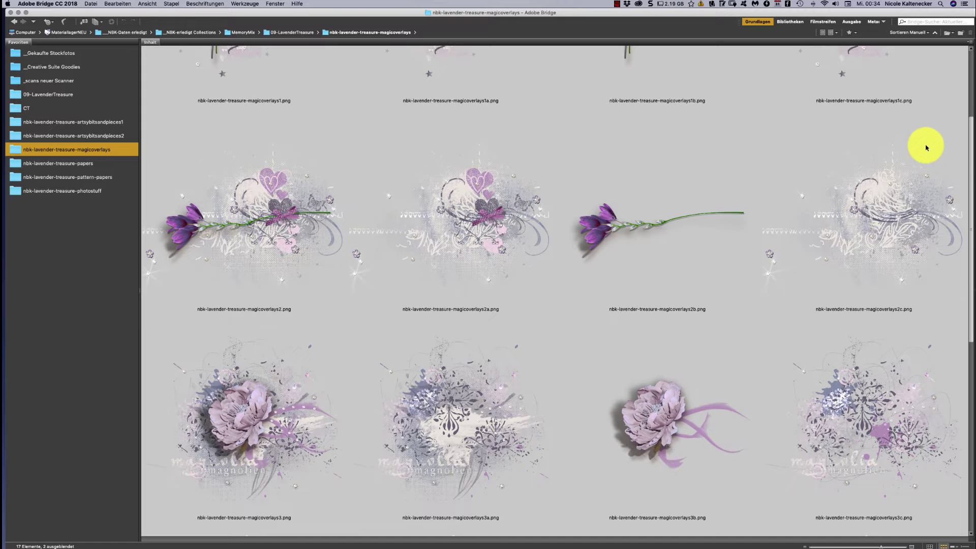
pyautogui.scroll(-3, 895, 188)
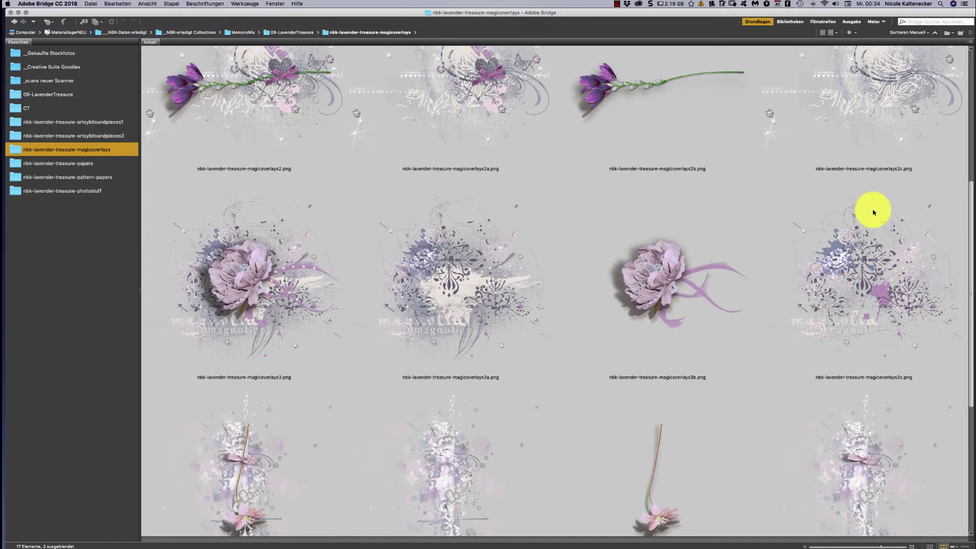
pyautogui.scroll(-2, 869, 212)
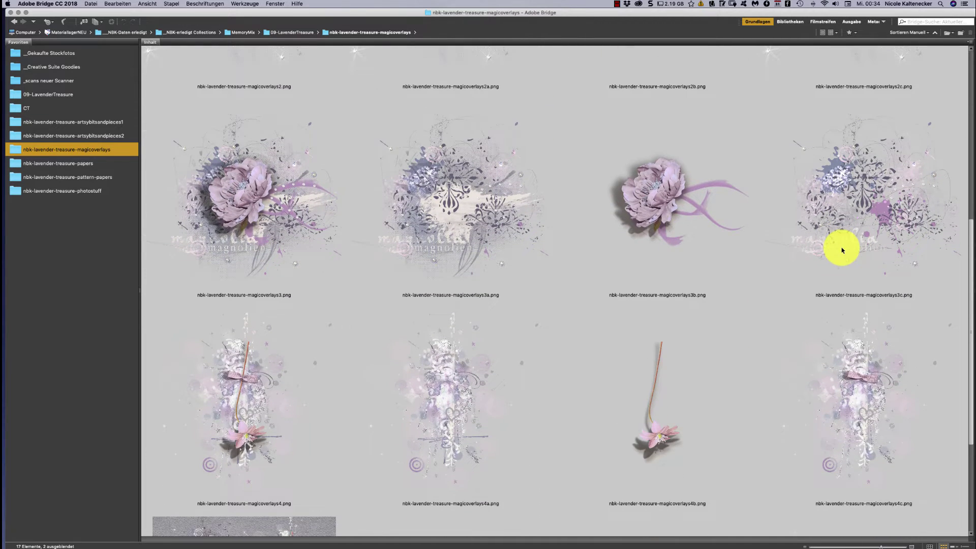
pyautogui.scroll(-2, 838, 247)
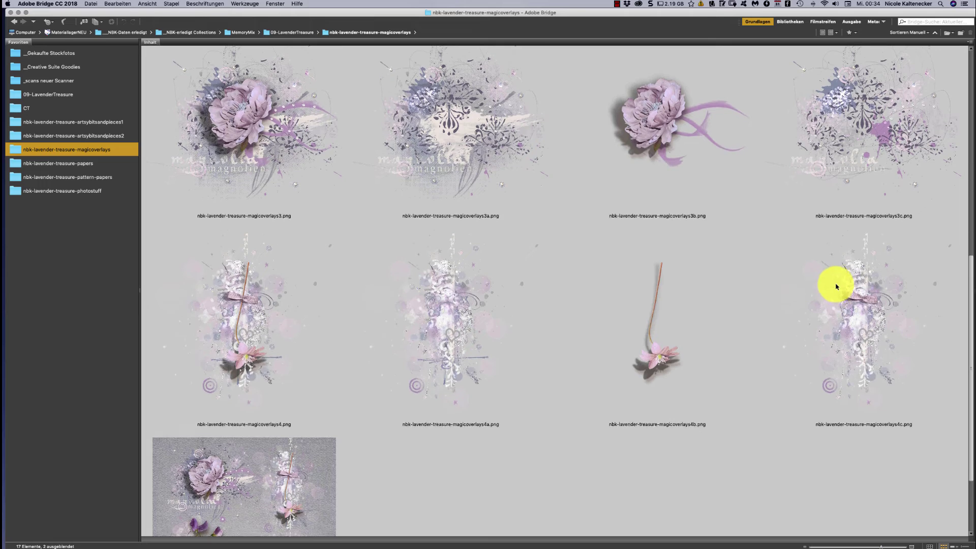
pyautogui.scroll(-2, 829, 305)
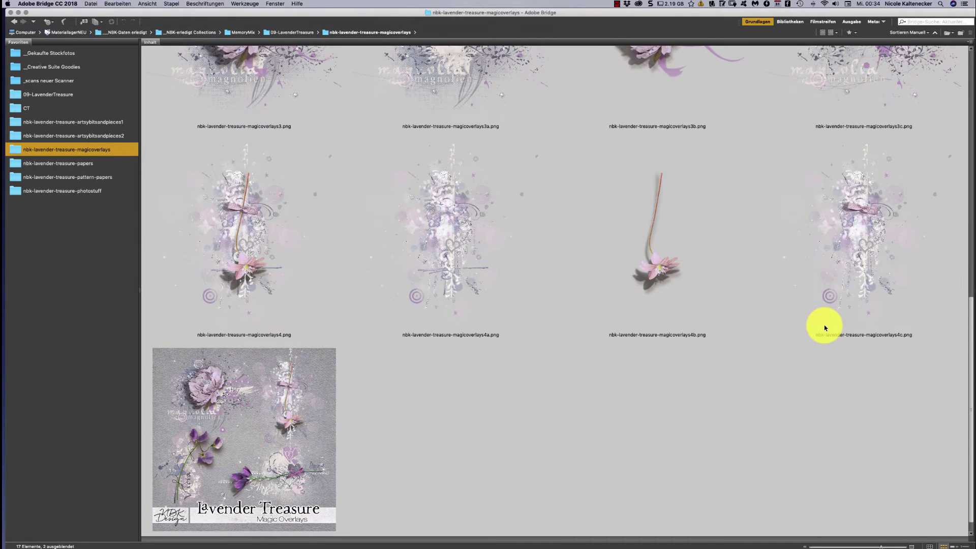
pyautogui.scroll(10, 819, 274)
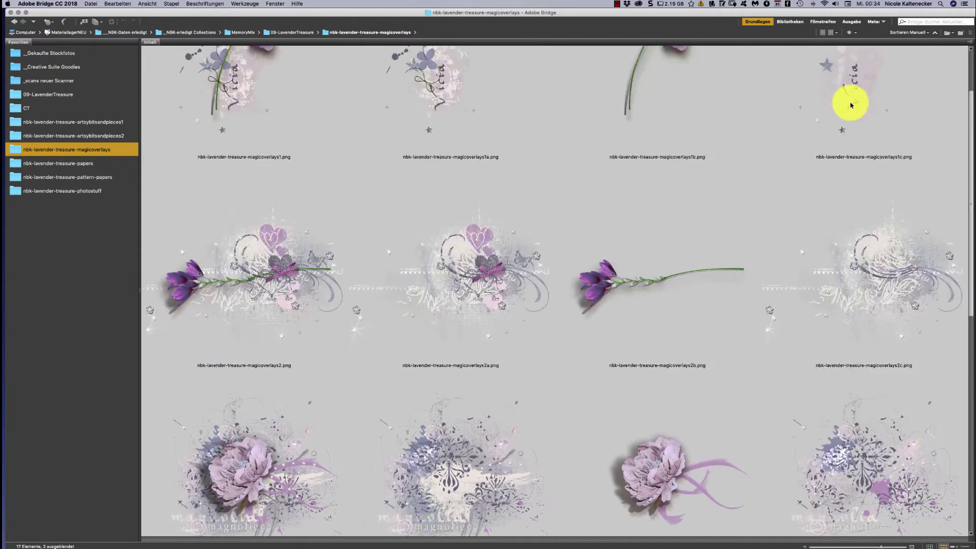
pyautogui.scroll(2, 851, 106)
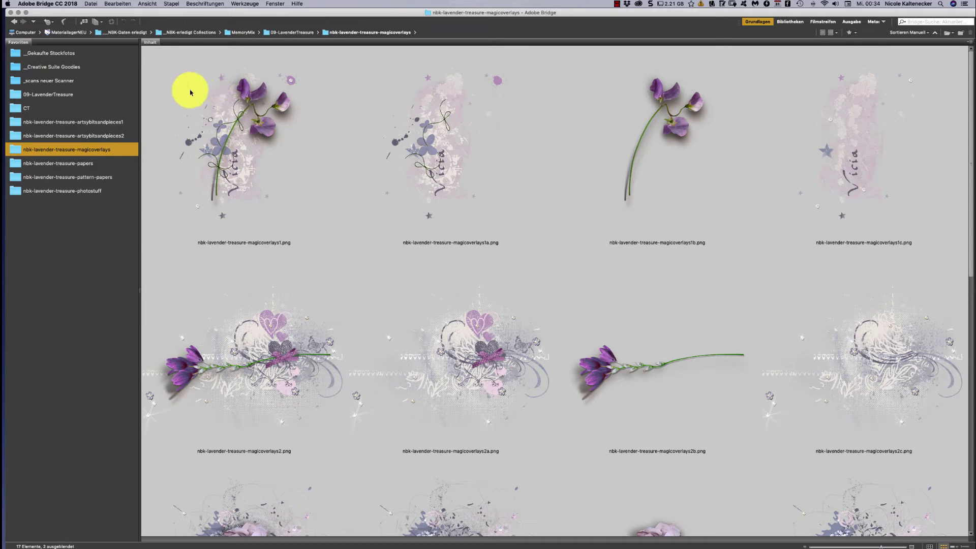
# - Open the nbk-lavender-treasure-papers folder, review papers 01 to 09 and the nbk-LT-papers.jpg preview, and select purple paper 07
pyautogui.click(89, 165)
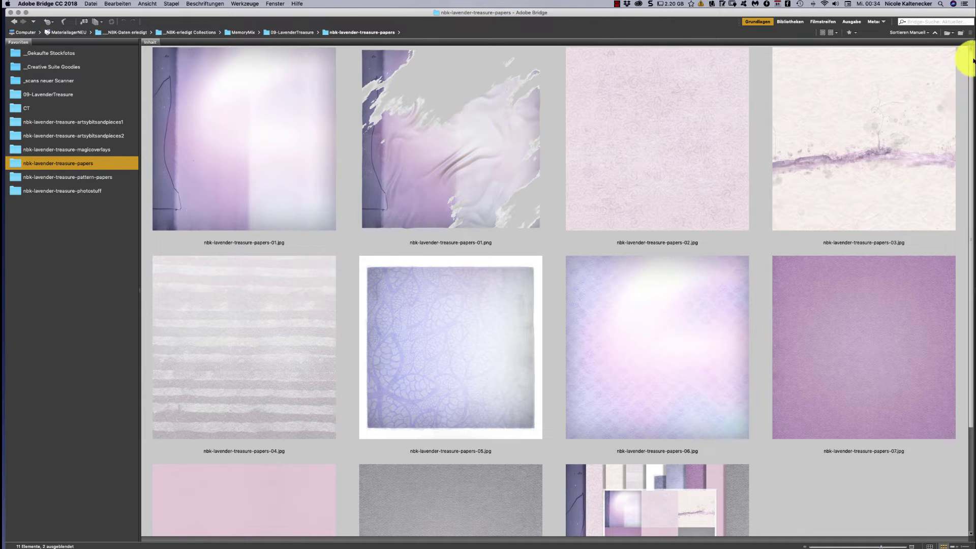
pyautogui.scroll(-3, 942, 115)
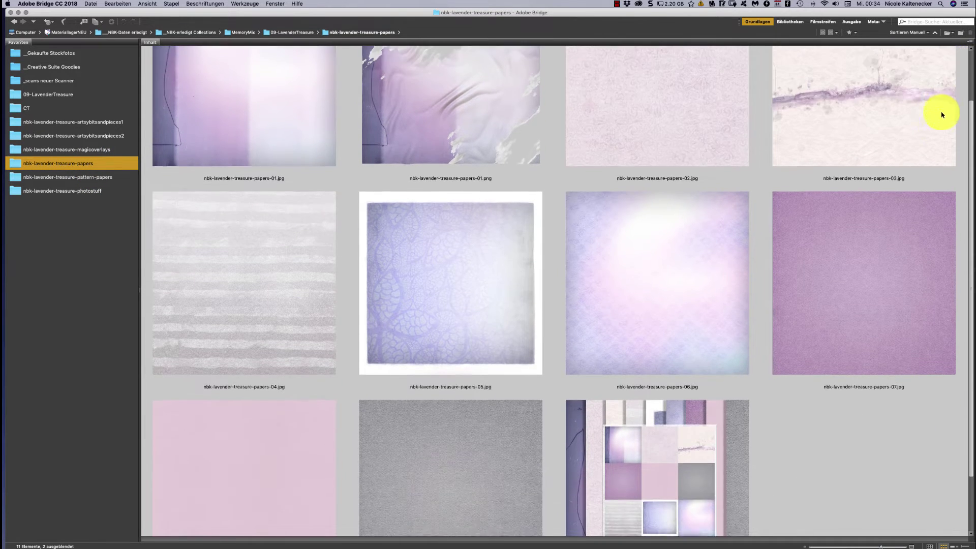
pyautogui.scroll(-3, 942, 115)
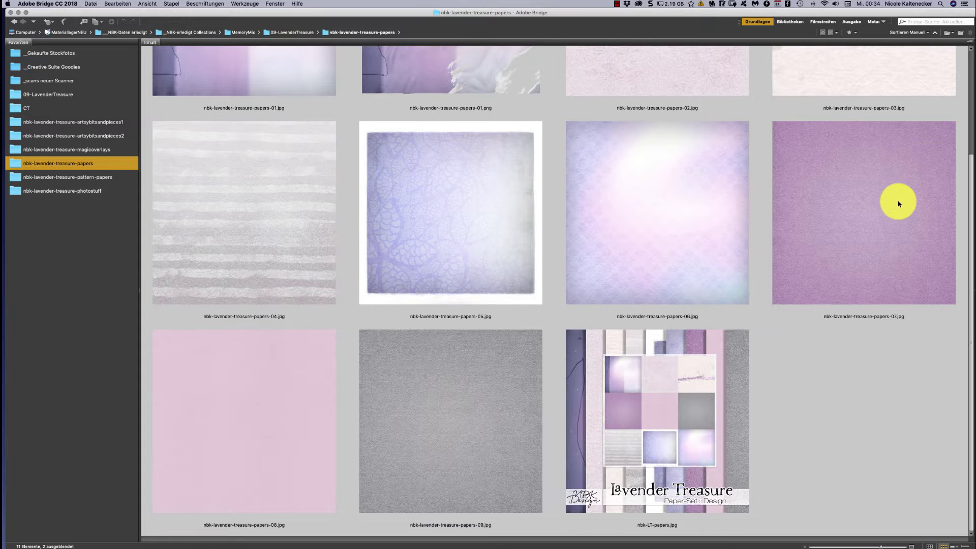
pyautogui.scroll(6, 882, 165)
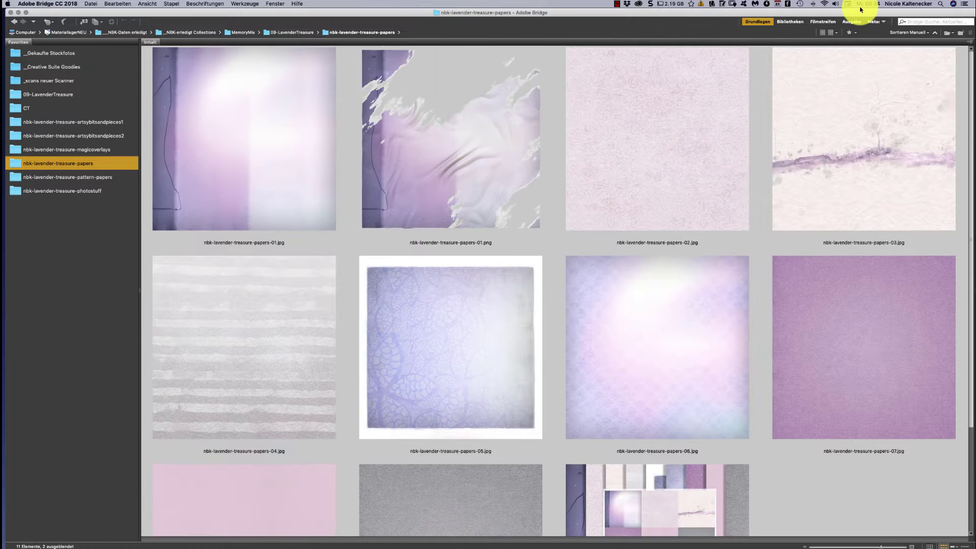
pyautogui.click(846, 297)
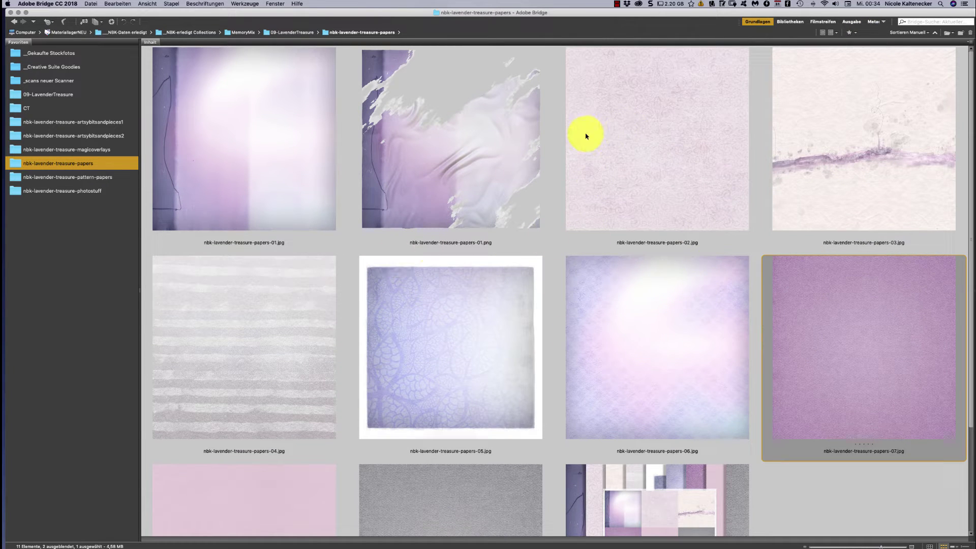
# - View nbk-lavender-treasure-papers-01.jpg and its torn version nbk-lavender-treasure-papers-01.png one after the other in full-screen preview
pyautogui.click(305, 164)
pyautogui.press('space')
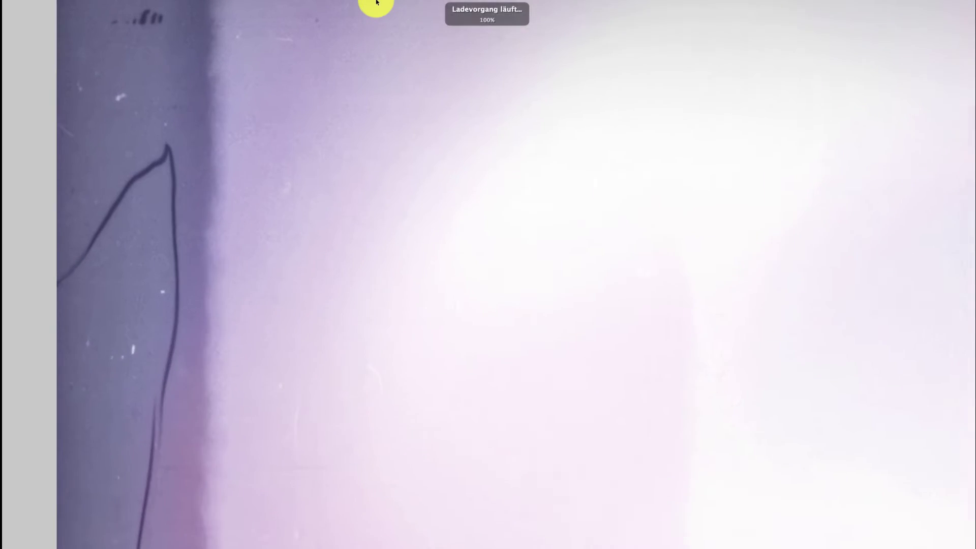
pyautogui.press('space')
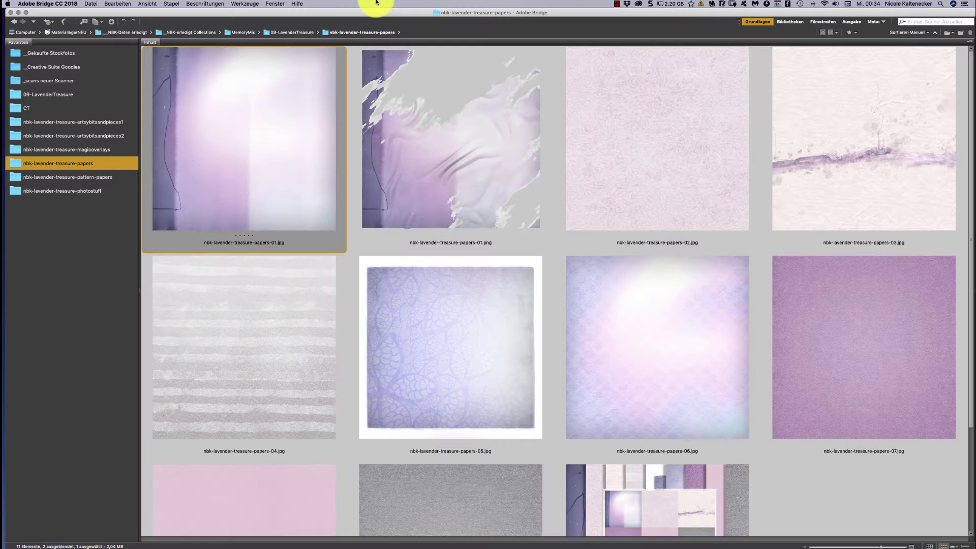
pyautogui.click(450, 191)
pyautogui.press('space')
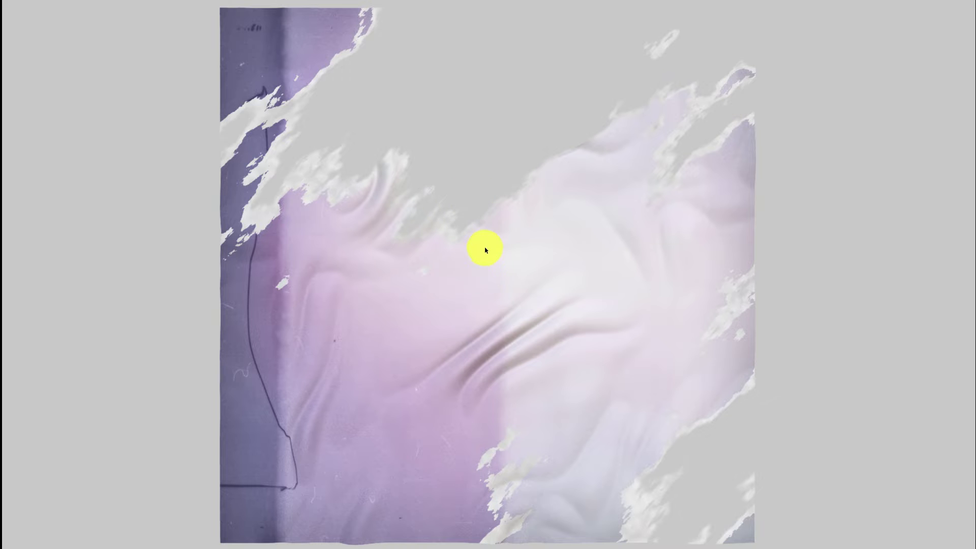
pyautogui.press('space')
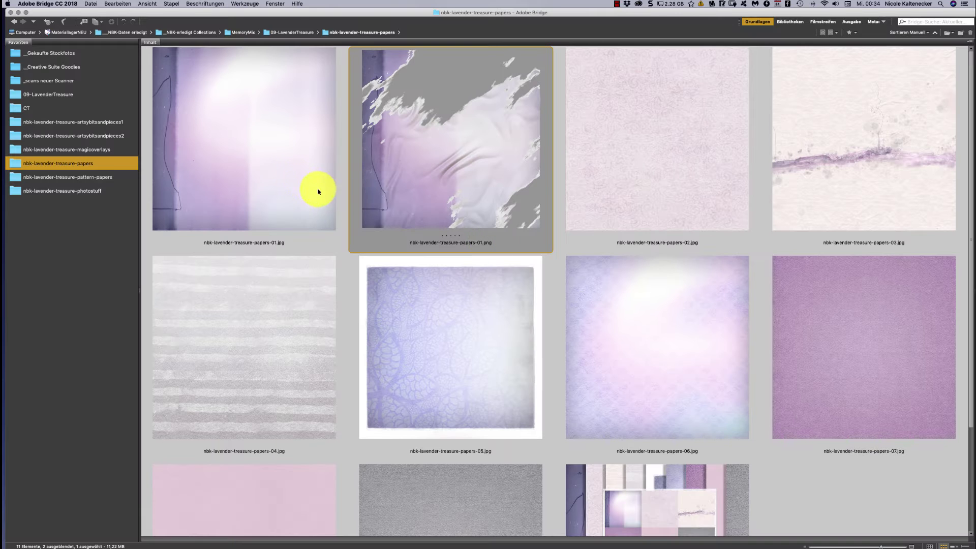
# - Open nbk-lavender-treasure-papers-02.jpg and the torn nbk-lavender-treasure-papers-01.png in Photoshop
pyautogui.click(680, 128)
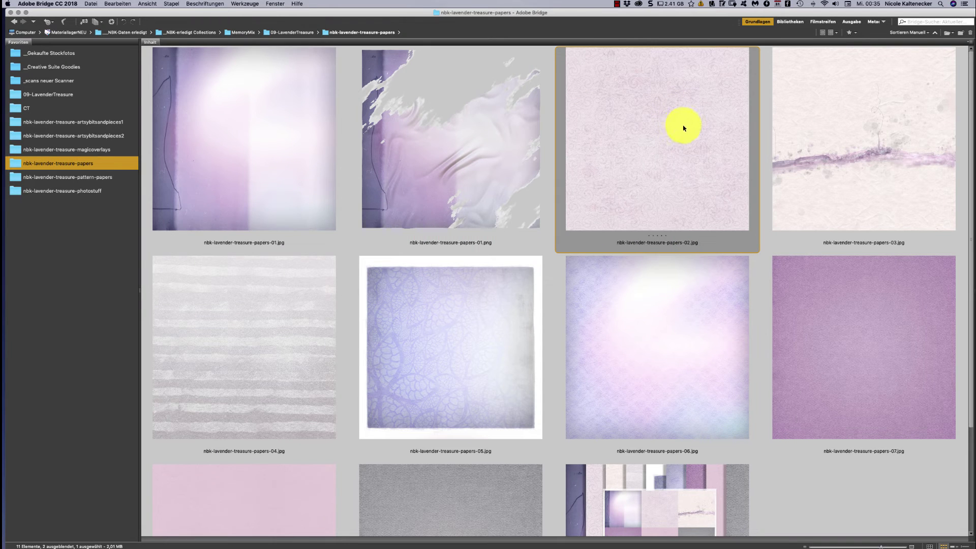
pyautogui.doubleClick(683, 129)
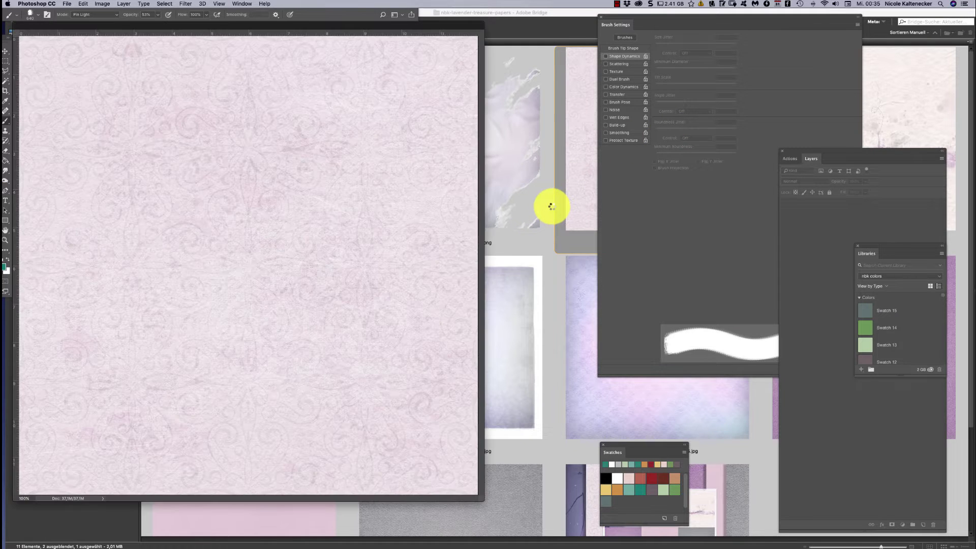
pyautogui.click(540, 202)
pyautogui.doubleClick(526, 194)
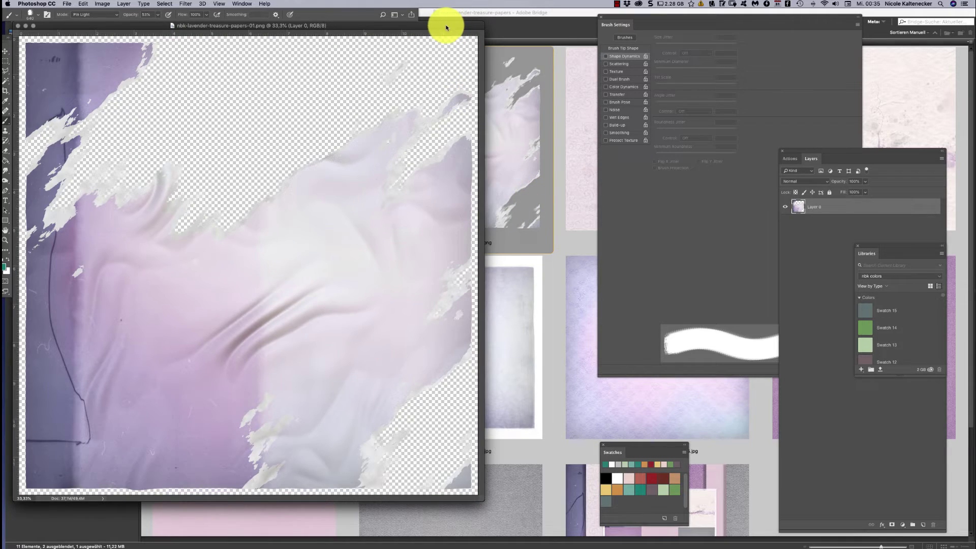
# - Copy the torn paper layer into the papers-02 document with the Move tool and fit it over the whole background
pyautogui.moveTo(447, 26); pyautogui.dragTo(420, 203)
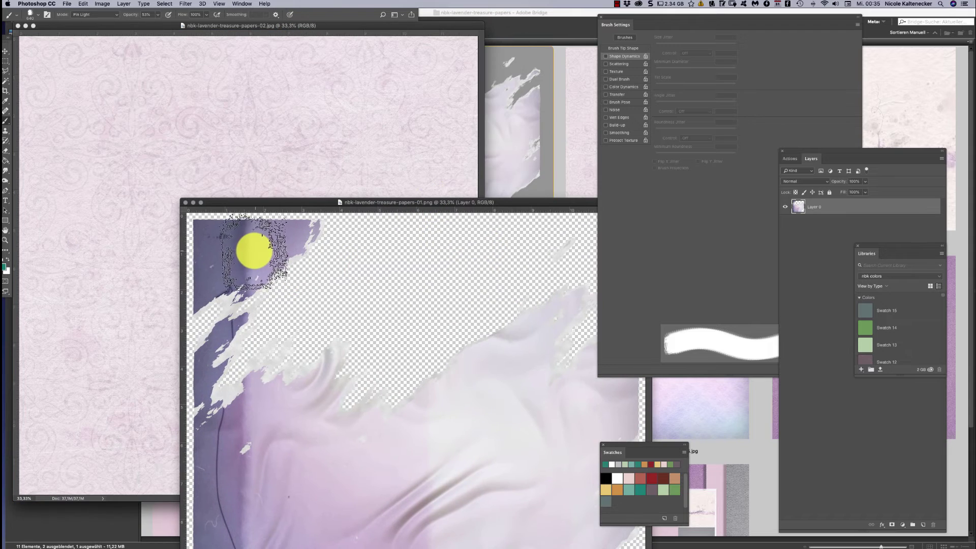
pyautogui.click(5, 52)
pyautogui.moveTo(218, 153); pyautogui.dragTo(232, 167)
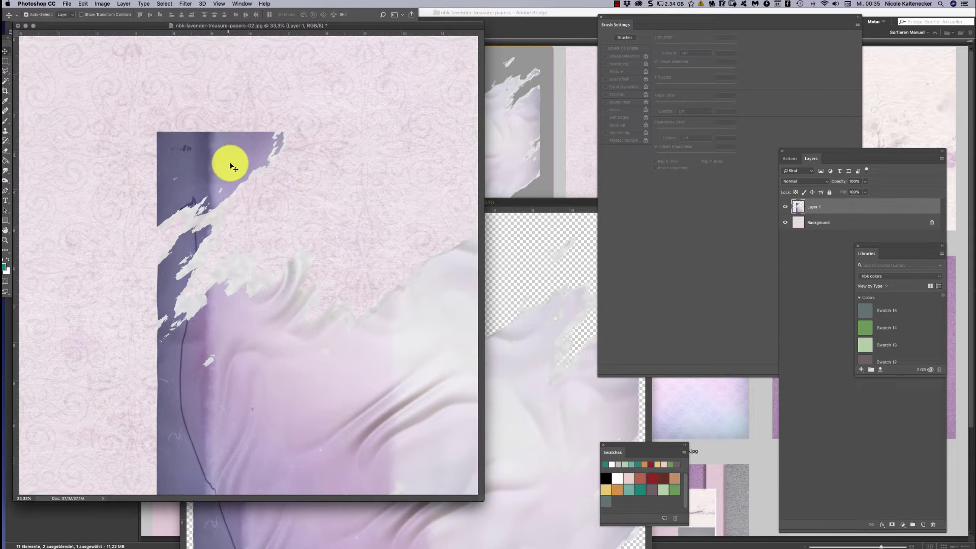
pyautogui.moveTo(270, 377); pyautogui.dragTo(141, 278)
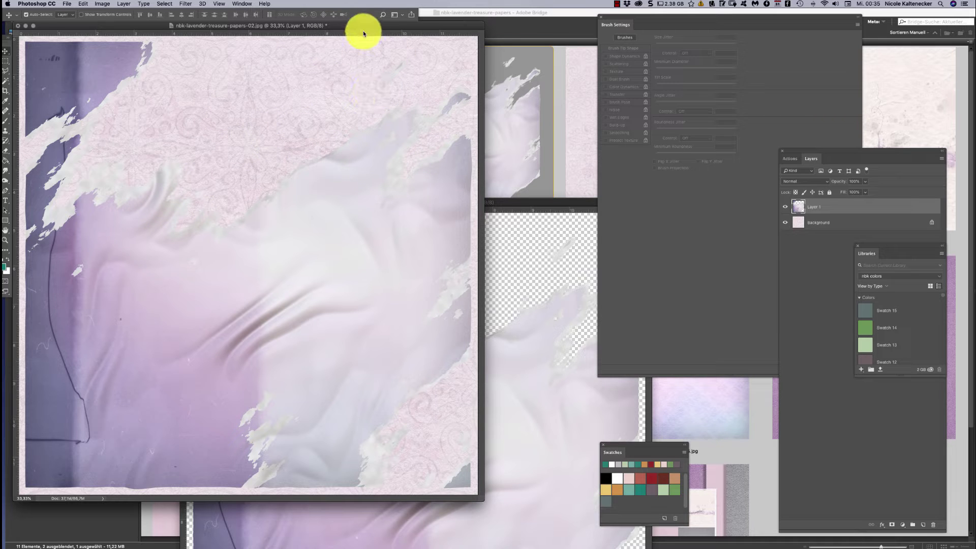
# - Reposition the papers-02 document window, cancel the Place dialog and switch back to Adobe Bridge
pyautogui.moveTo(363, 31); pyautogui.dragTo(446, 76)
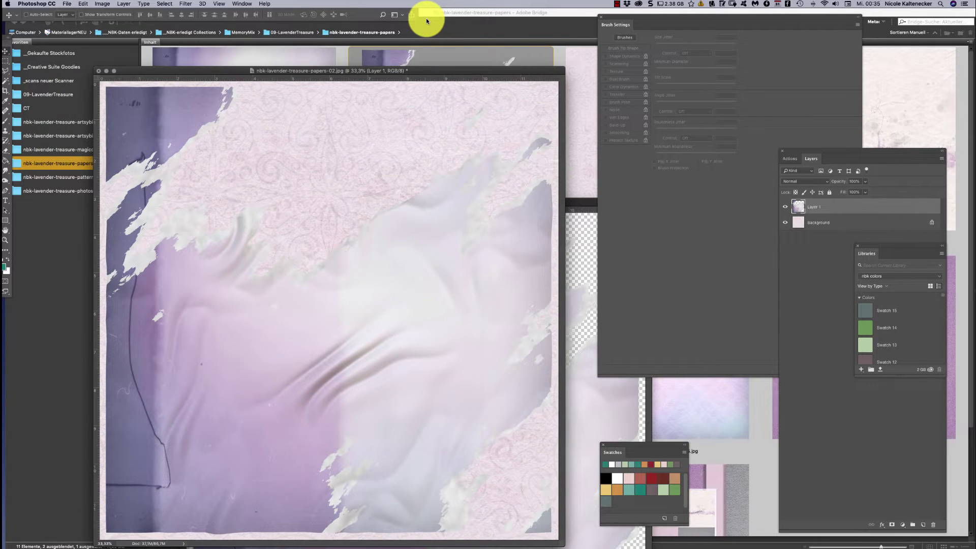
pyautogui.press('super+shift+p')
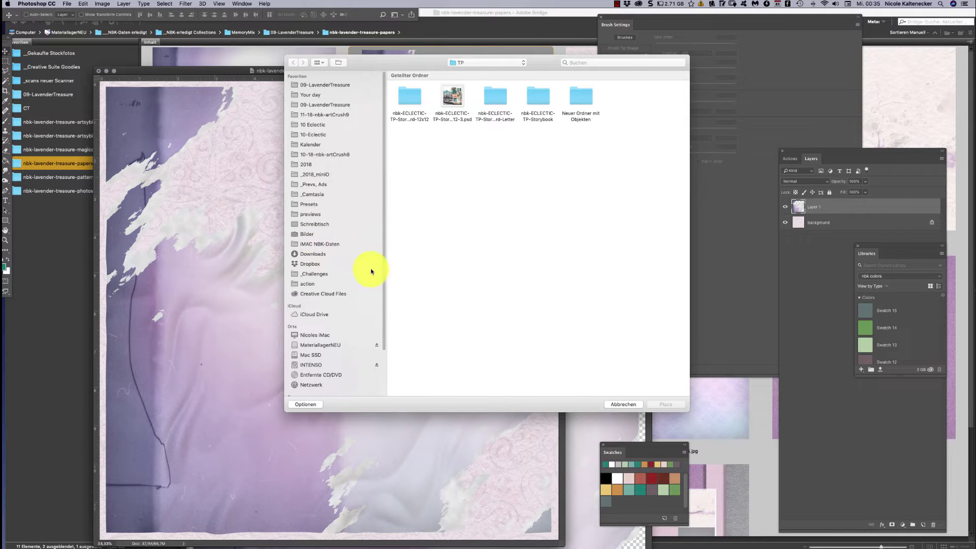
pyautogui.click(610, 401)
pyautogui.click(581, 151)
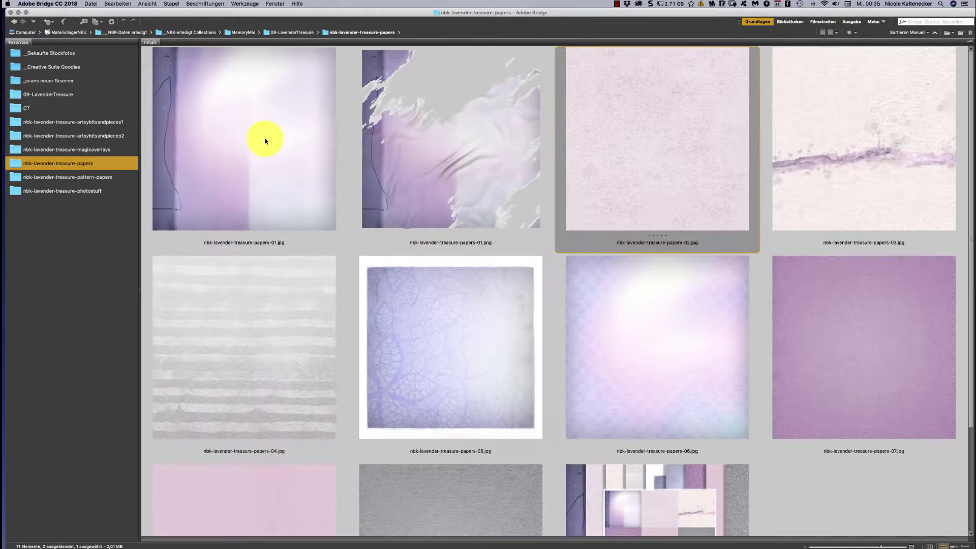
# - Open the _OOmpf Bilder folder inside the __Gekaufte Stockfotos favorite
pyautogui.click(63, 54)
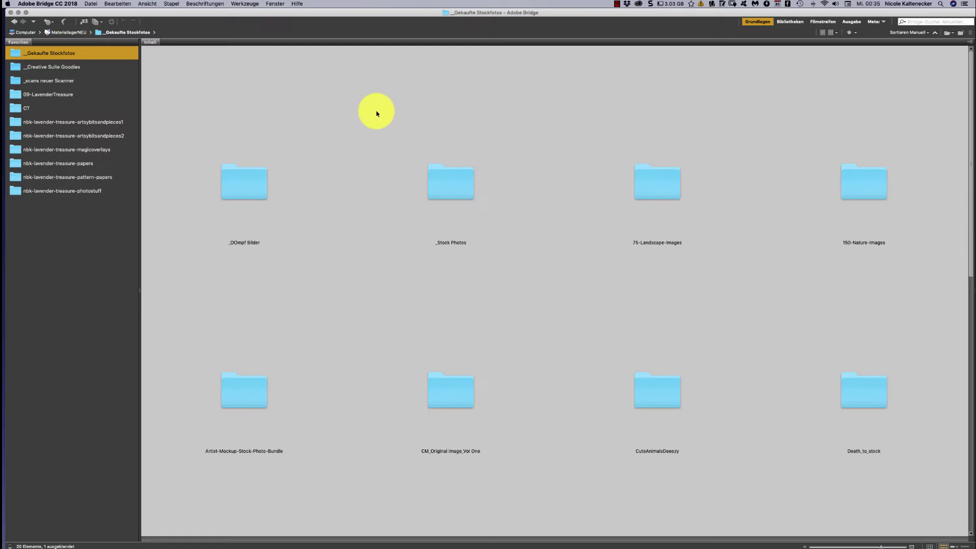
pyautogui.doubleClick(246, 185)
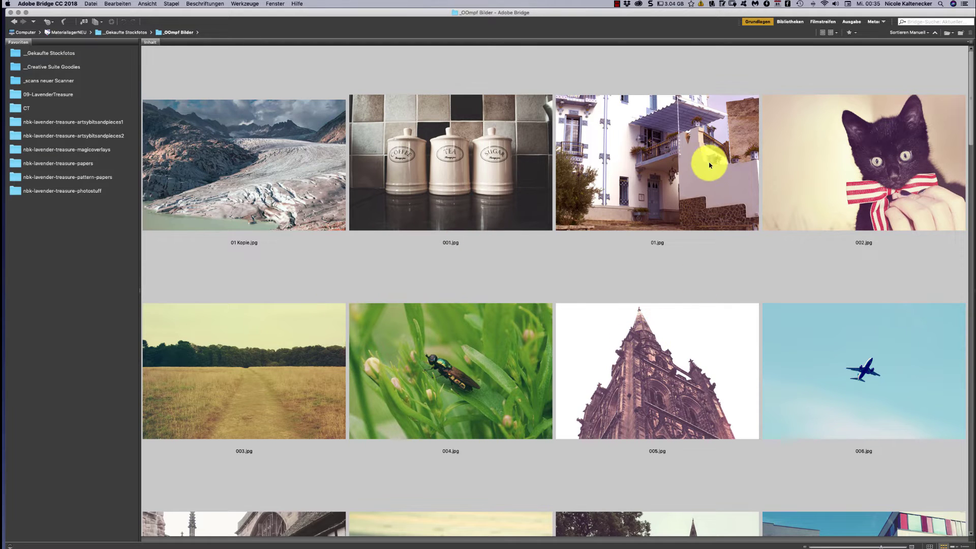
pyautogui.click(625, 186)
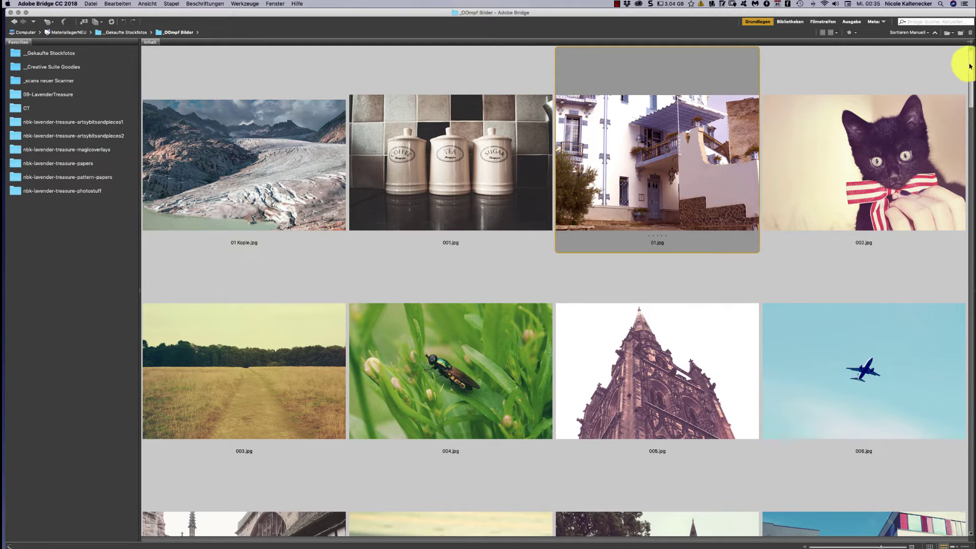
# - Find the daisy stock photo 107H.jpg among the thumbnails and open it in Photoshop
pyautogui.scroll(-10, 971, 82)
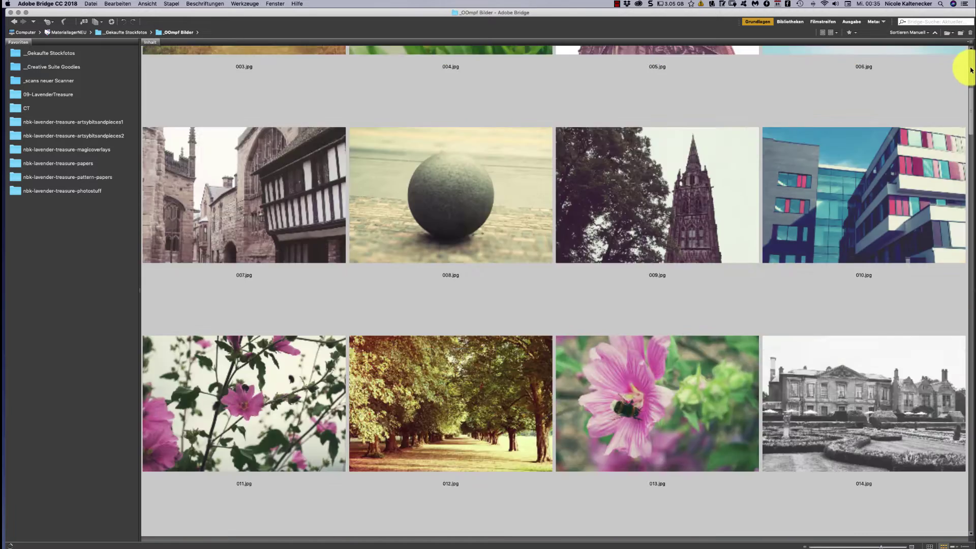
pyautogui.scroll(7, 971, 71)
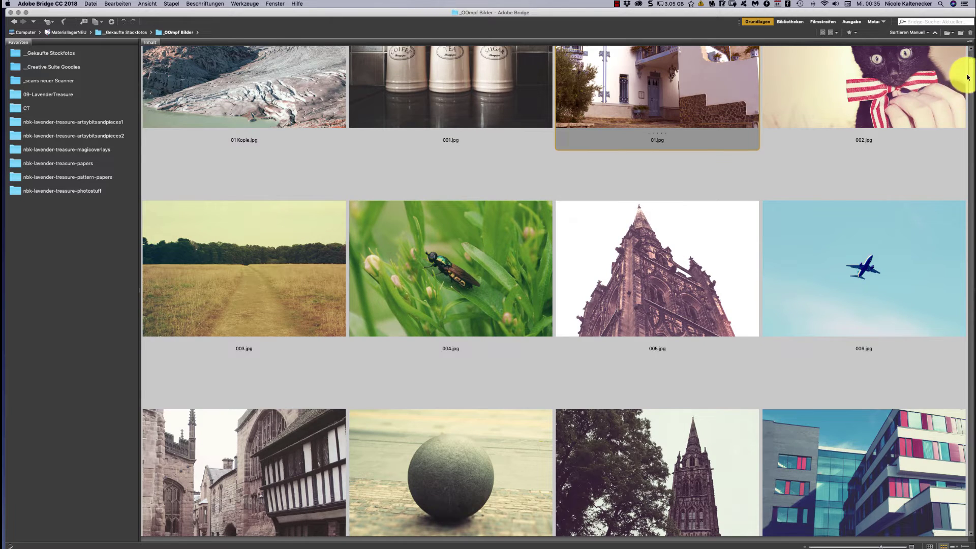
pyautogui.scroll(-10, 971, 83)
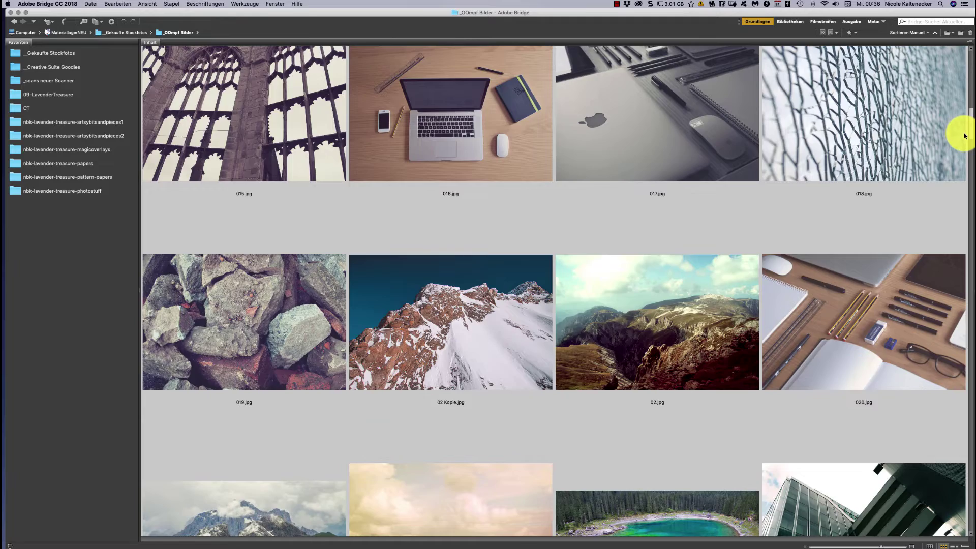
pyautogui.scroll(-3, 965, 136)
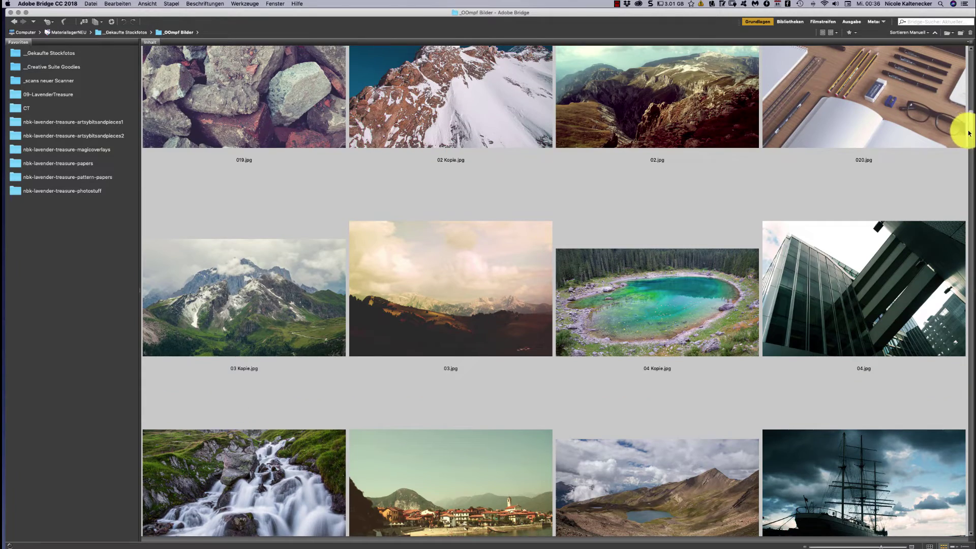
pyautogui.scroll(-15, 969, 133)
pyautogui.scroll(2, 939, 187)
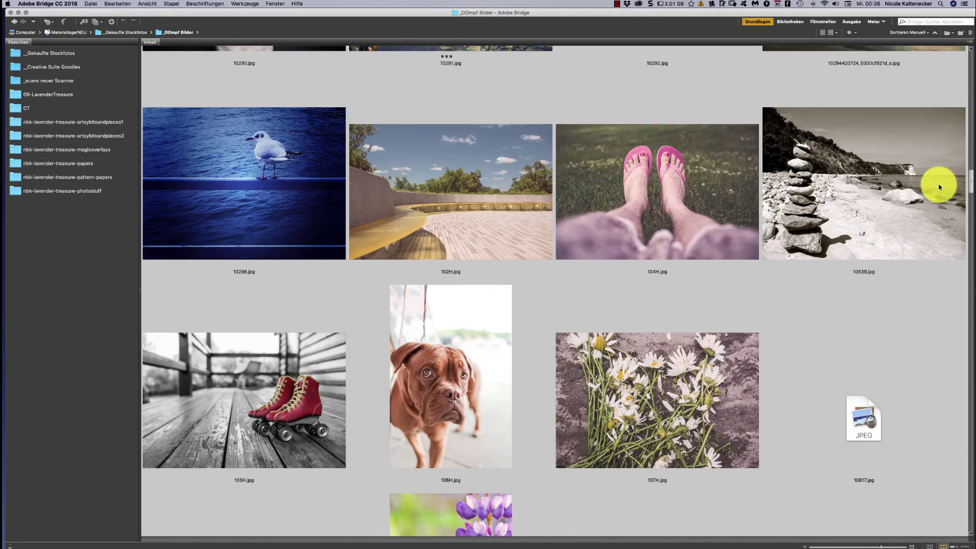
pyautogui.scroll(-1, 940, 190)
pyautogui.scroll(-2, 939, 191)
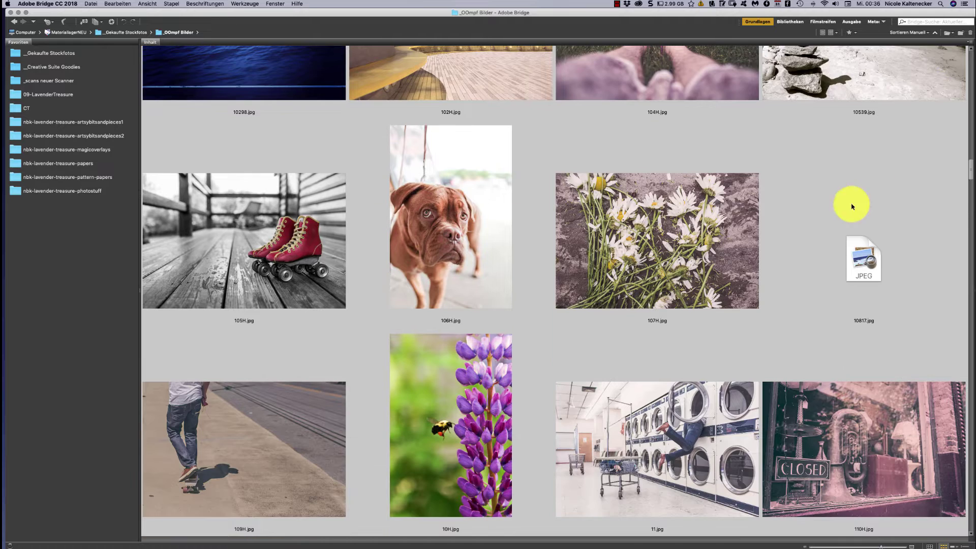
pyautogui.click(678, 229)
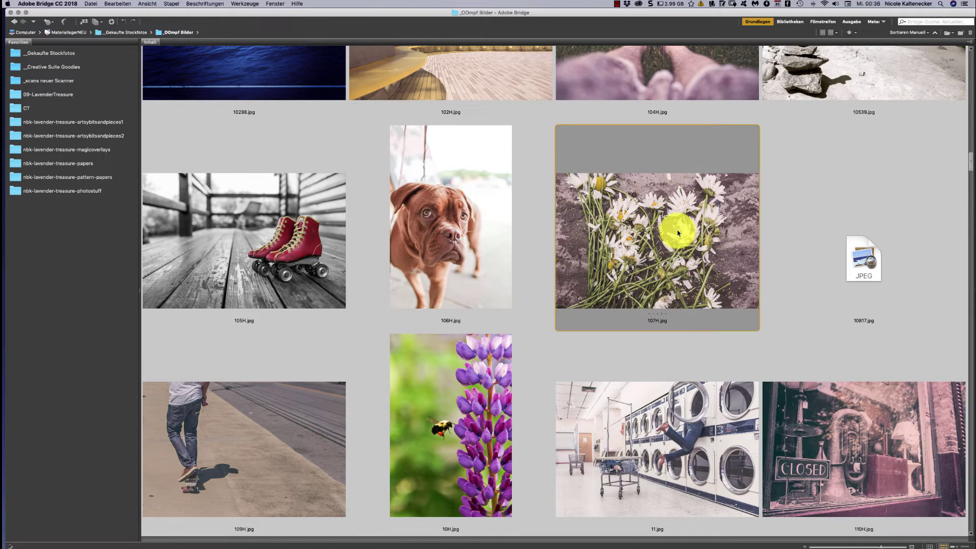
pyautogui.doubleClick(640, 241)
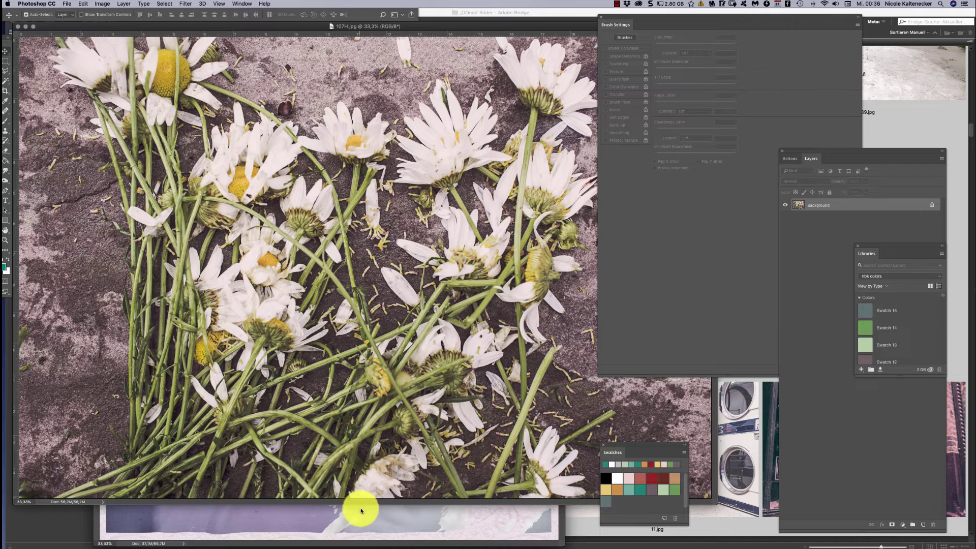
# - Copy the daisy photo into the papers-02 document, put its layer below the torn paper and reposition it behind the torn opening
pyautogui.moveTo(362, 511); pyautogui.dragTo(364, 509)
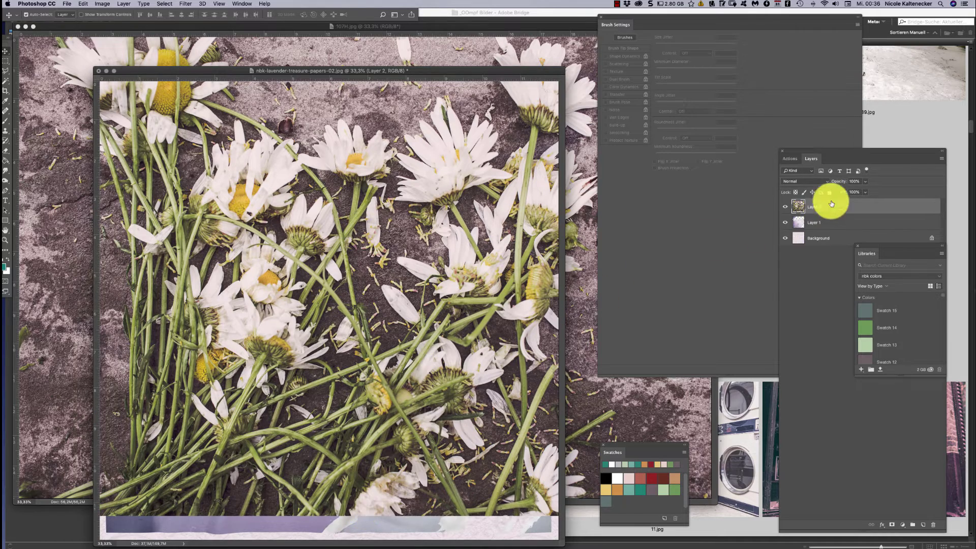
pyautogui.moveTo(832, 204); pyautogui.dragTo(828, 229)
pyautogui.moveTo(399, 129)
pyautogui.mouseDown()
pyautogui.moveTo(396, 157)
pyautogui.moveTo(419, 44)
pyautogui.moveTo(496, 61)
pyautogui.moveTo(457, 96)
pyautogui.moveTo(516, 103)
pyautogui.moveTo(395, 130)
pyautogui.moveTo(407, 145)
pyautogui.mouseUp()
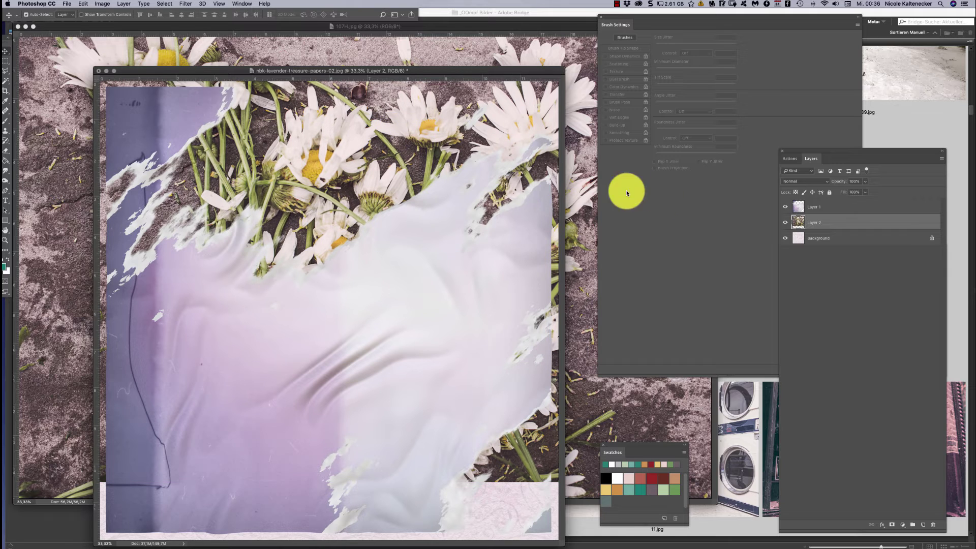
# - Desaturate the daisy photo layer with a Hue/Saturation adjustment at Saturation -100
pyautogui.rightClick(873, 225)
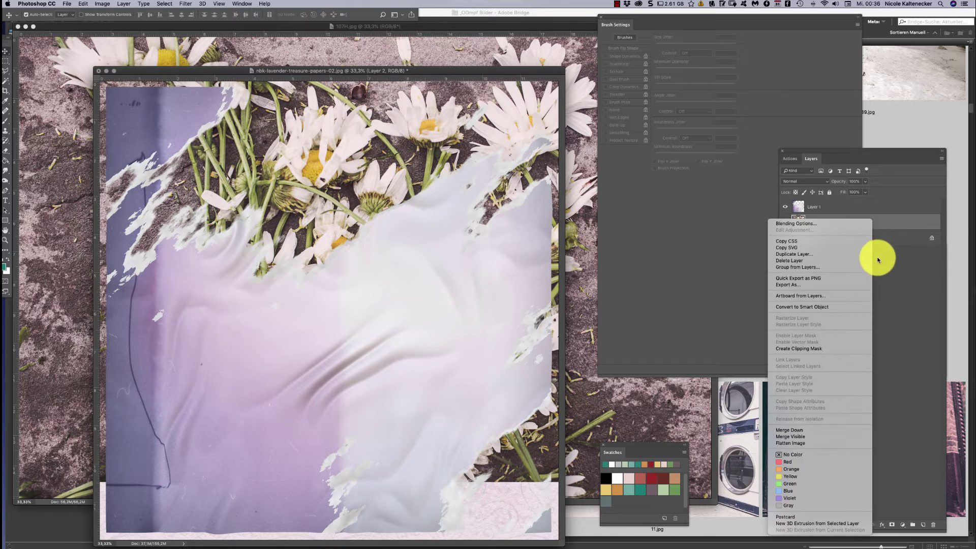
pyautogui.click(913, 281)
pyautogui.press('super+u')
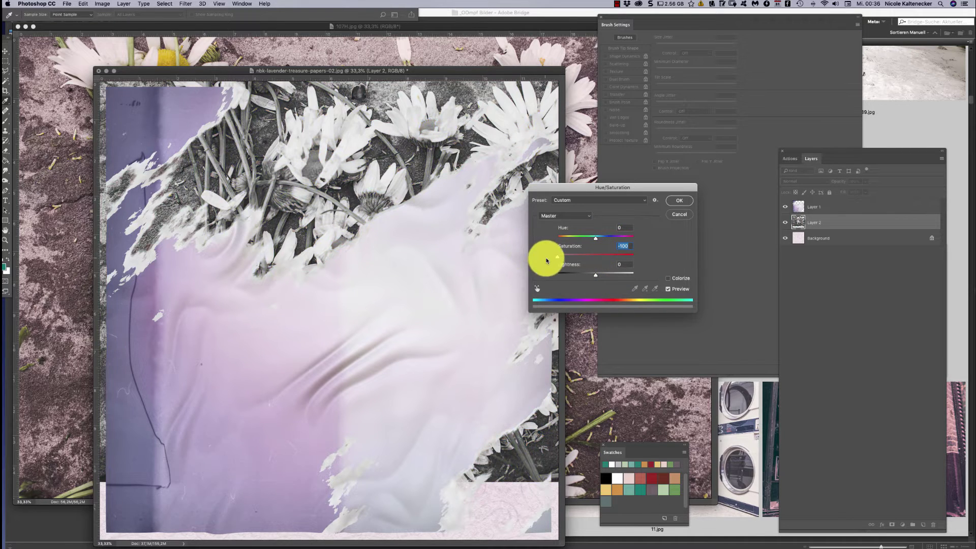
pyautogui.click(679, 199)
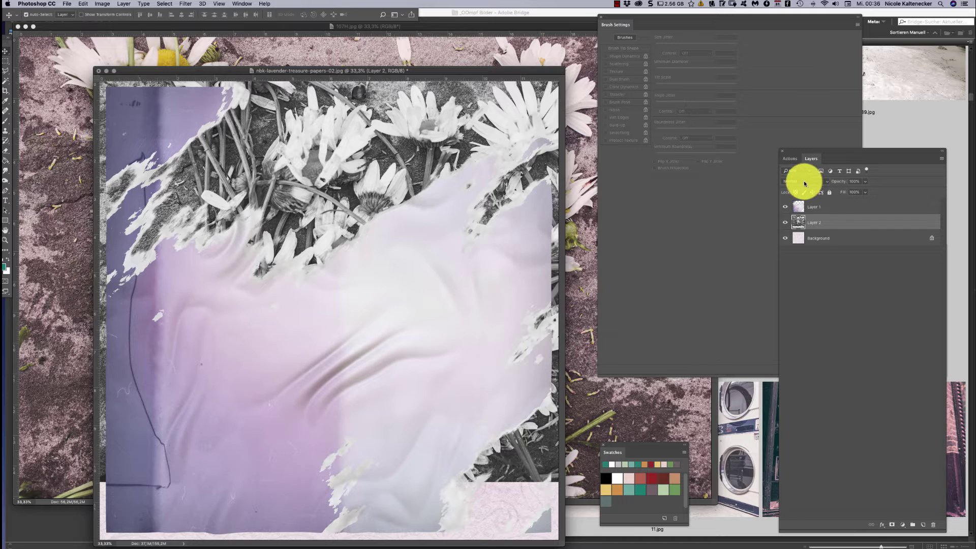
# - Try the Multiply, Linear Burn, Color Dodge and Soft Light blend modes on the daisy photo layer
pyautogui.click(805, 182)
pyautogui.click(805, 202)
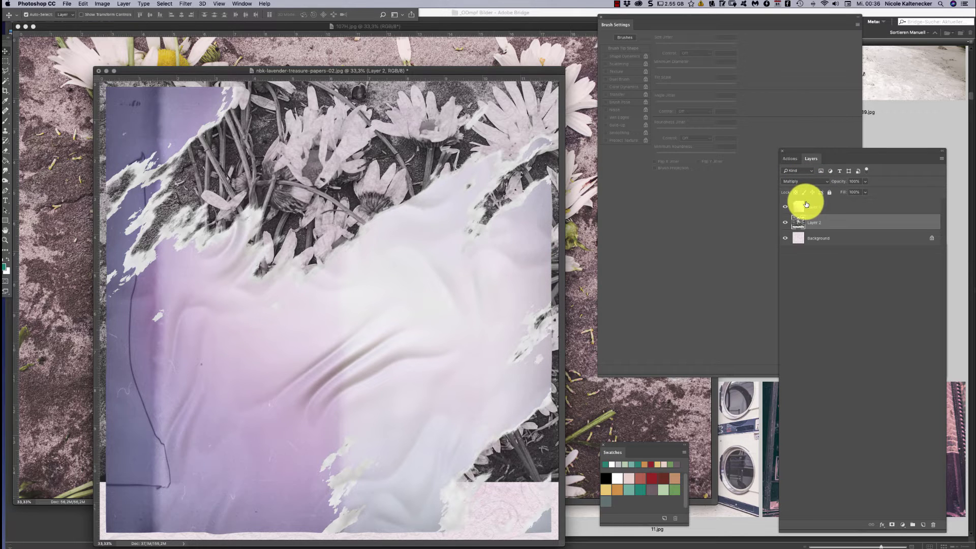
pyautogui.click(802, 180)
pyautogui.click(804, 192)
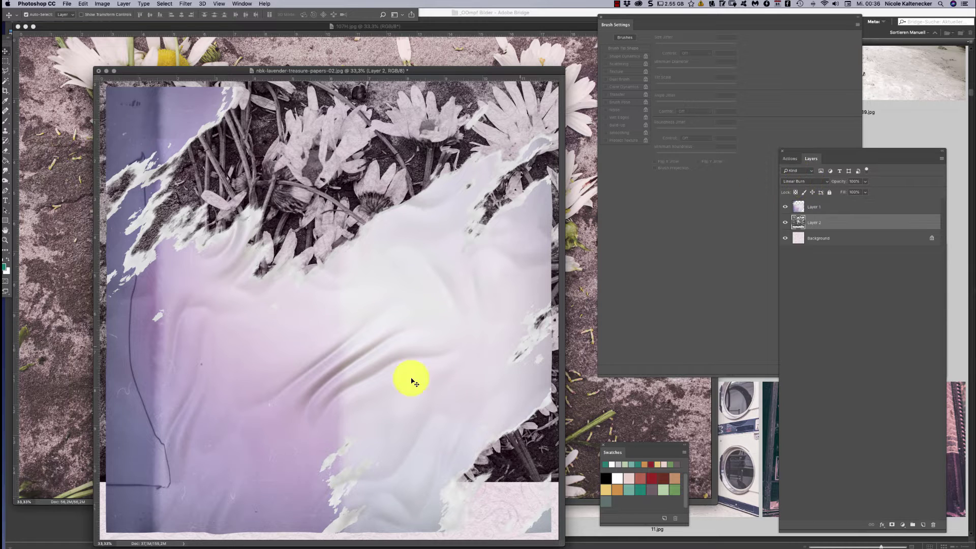
pyautogui.click(811, 182)
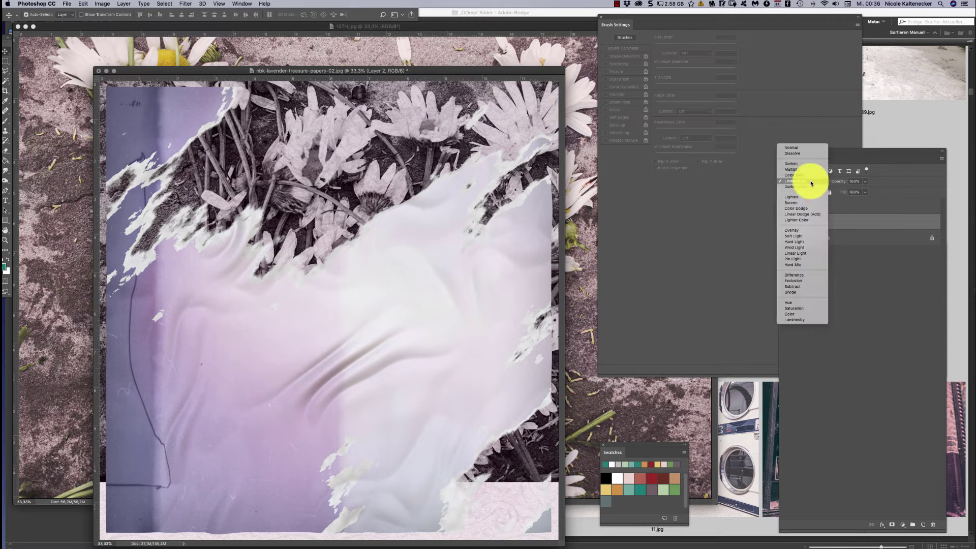
pyautogui.click(812, 209)
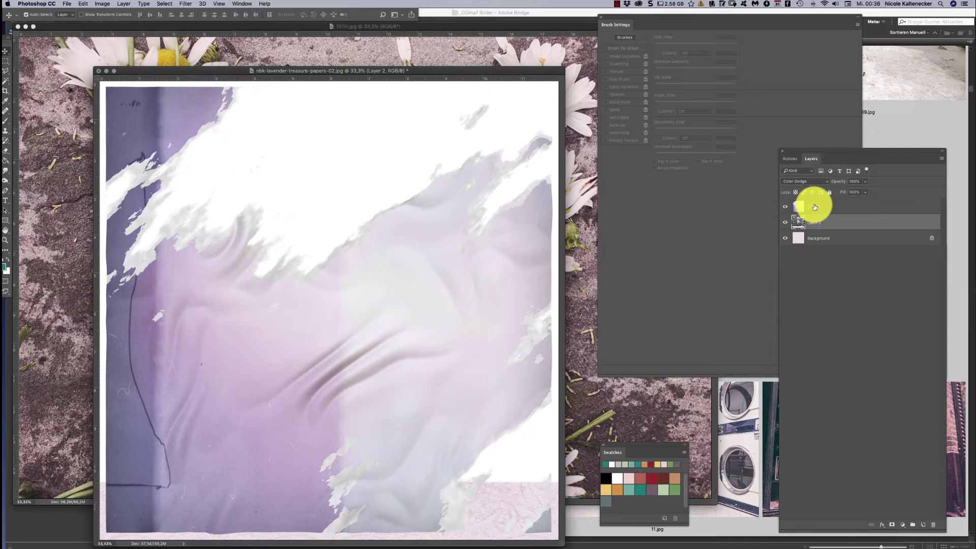
pyautogui.click(809, 179)
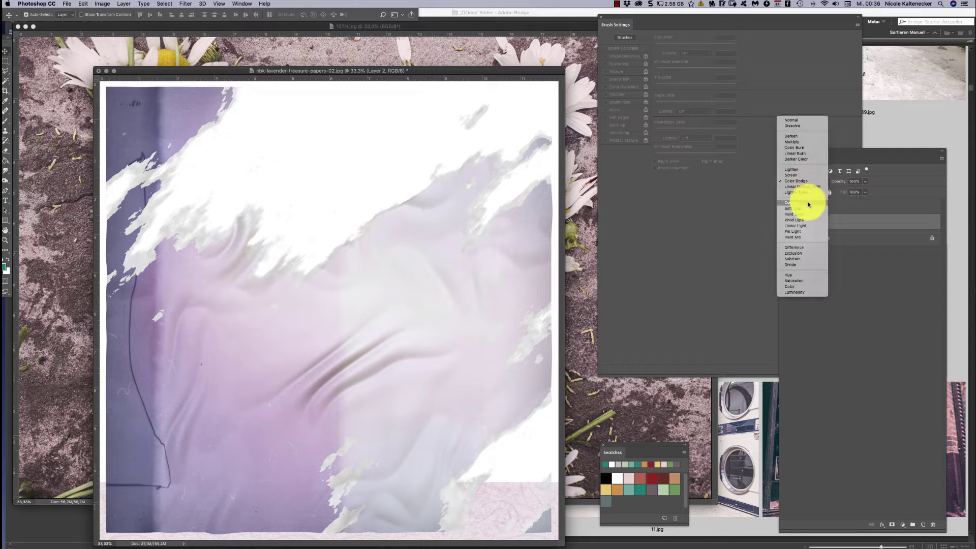
pyautogui.click(811, 204)
# - Set the daisy photo layer's blend mode to Overlay
pyautogui.click(807, 181)
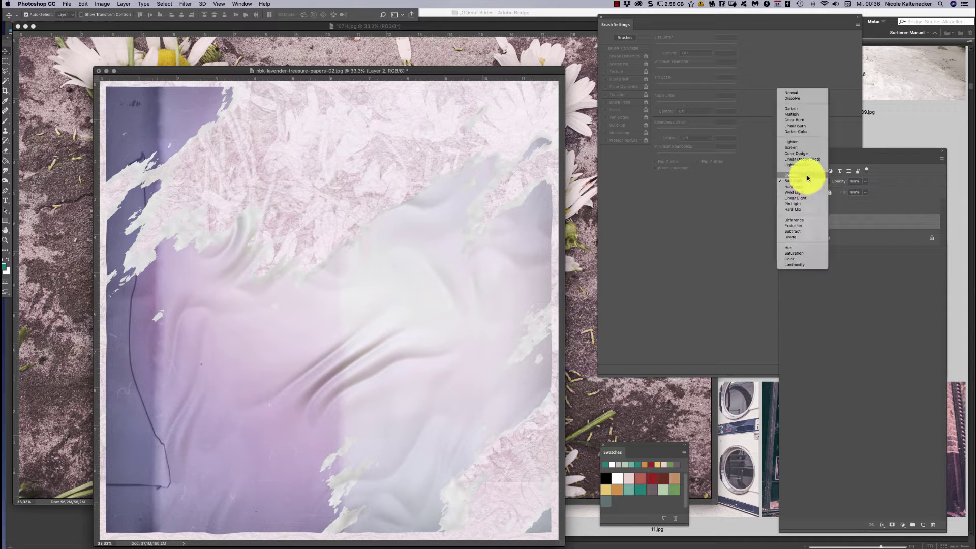
pyautogui.click(807, 175)
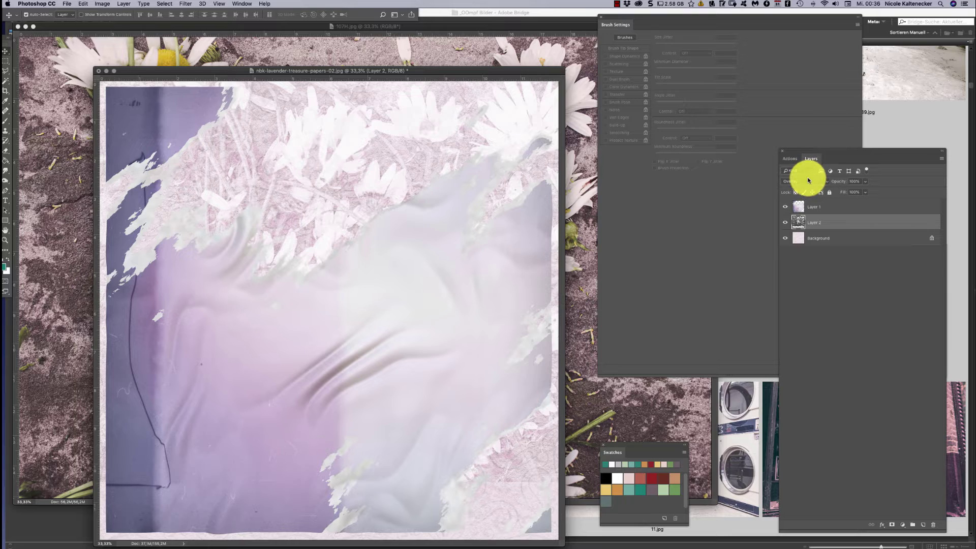
# - Close the 107H.jpg document, switch to Adobe Bridge and open nbk-lavender-treasure-magicoverlays1.png from the magicoverlays folder in Photoshop
pyautogui.click(635, 390)
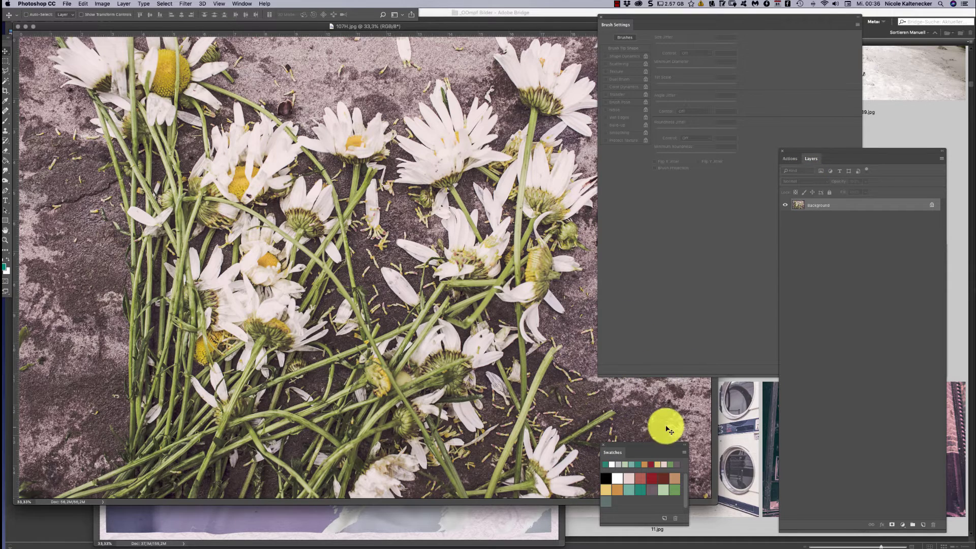
pyautogui.click(730, 429)
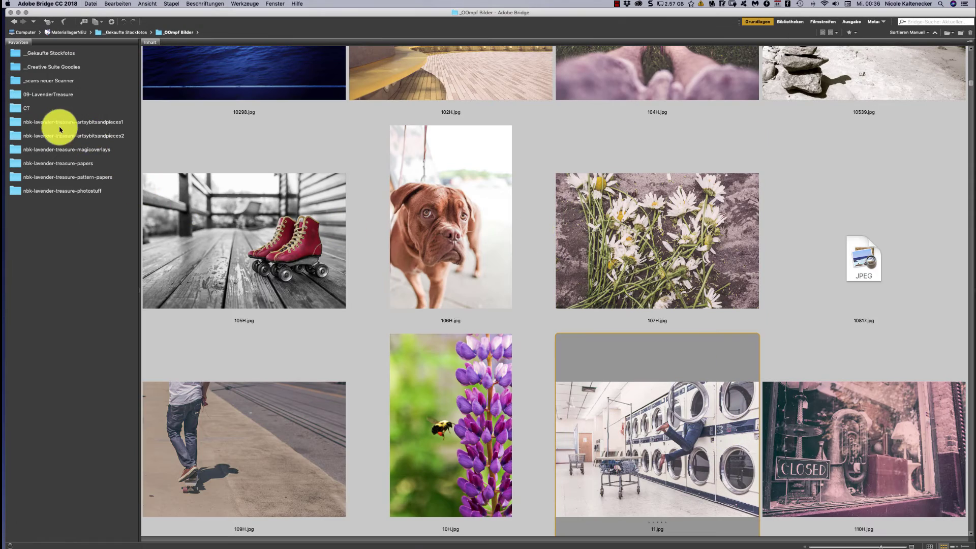
pyautogui.click(97, 150)
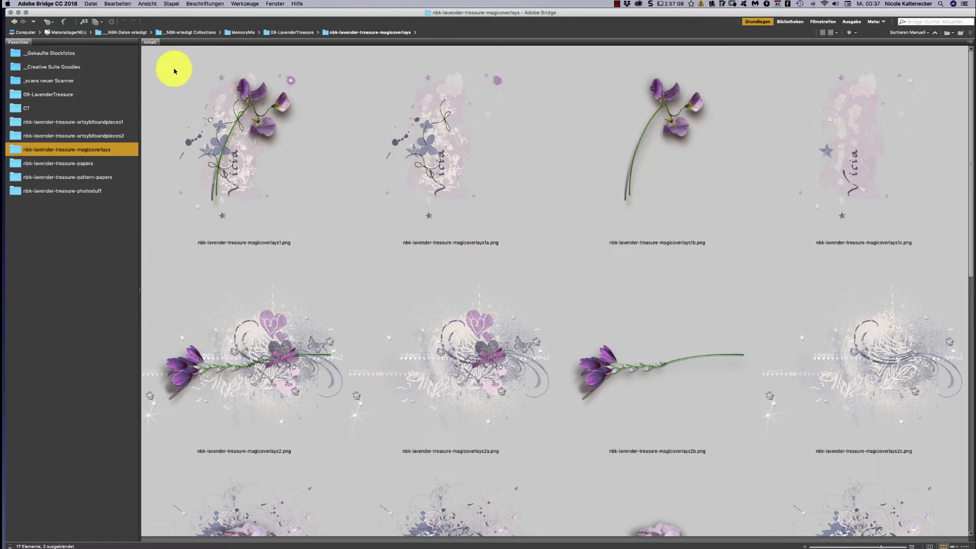
pyautogui.doubleClick(244, 125)
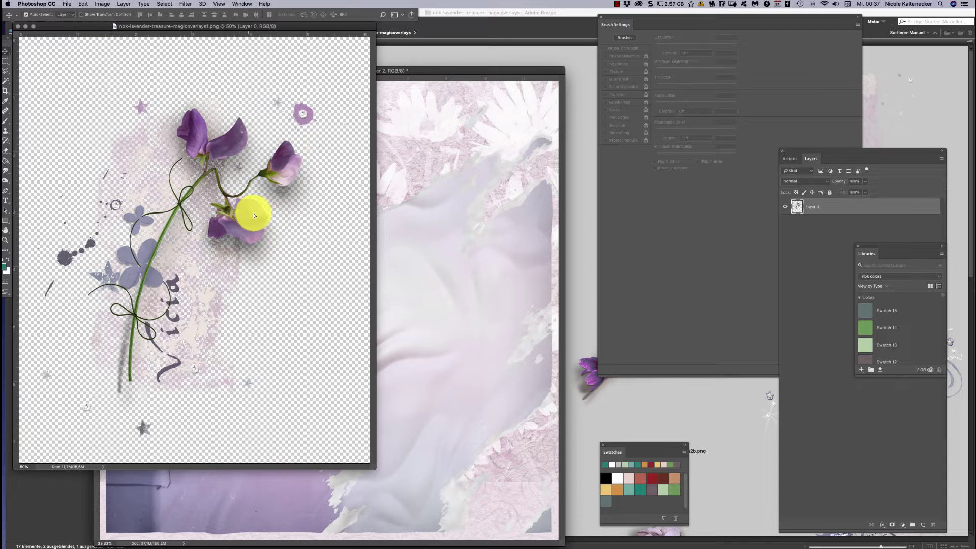
# - Copy the sweet pea overlay into the papers-02 document, place it in the paper's upper-left corner and close the overlay file
pyautogui.moveTo(254, 215); pyautogui.dragTo(451, 227)
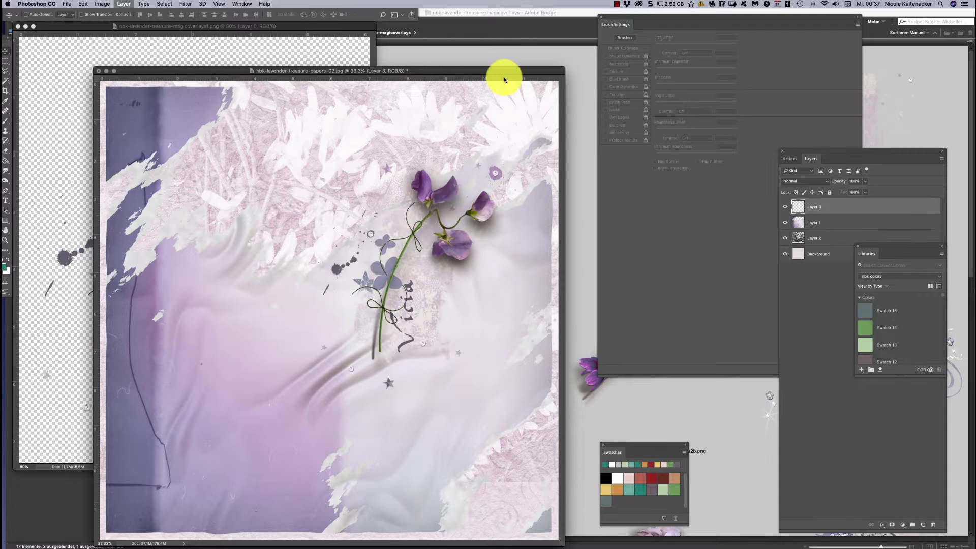
pyautogui.moveTo(442, 203); pyautogui.dragTo(203, 138)
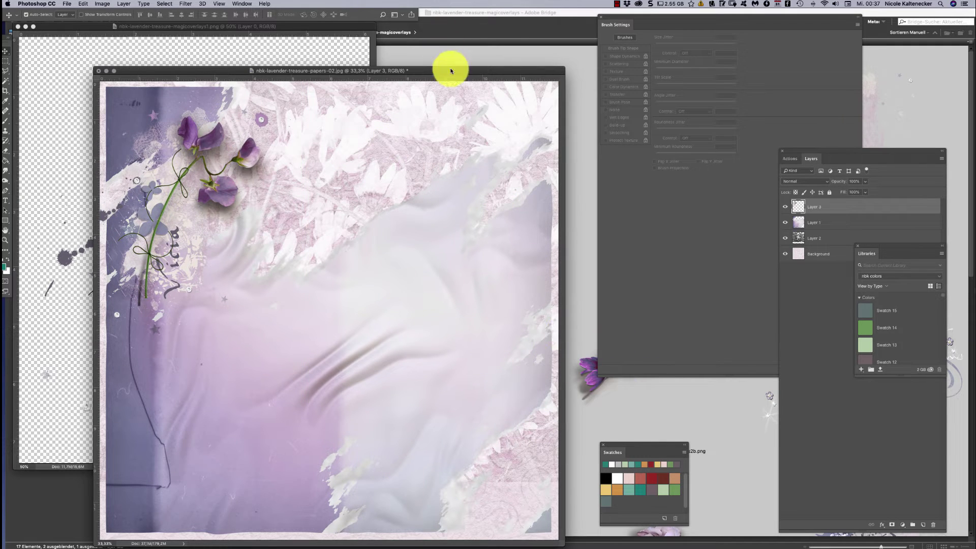
pyautogui.moveTo(449, 71); pyautogui.dragTo(500, 78)
pyautogui.click(66, 322)
pyautogui.press('super+w')
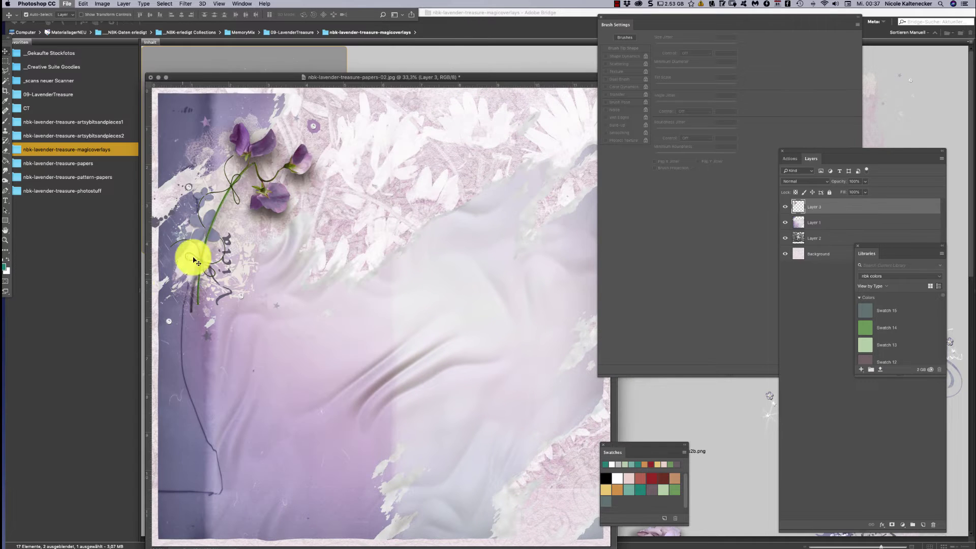
# - Reposition the papers-02 window, switch to Adobe Bridge and open the single flower stem nbk-lavender-treasure-magicoverlays1b.png in Photoshop
pyautogui.moveTo(383, 79); pyautogui.dragTo(377, 83)
pyautogui.click(388, 76)
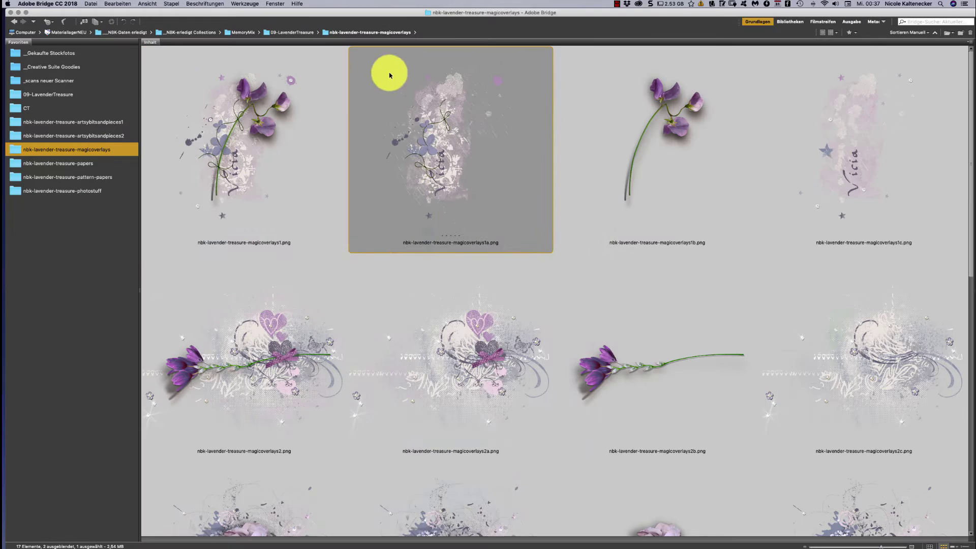
pyautogui.doubleClick(654, 98)
# - Copy the single flower stem into the papers-02 document, rotate it about 32° counterclockwise and place it overlapping the lower part of the first flower
pyautogui.moveTo(285, 166); pyautogui.dragTo(307, 247)
pyautogui.hotkey('ctrl', 't')
pyautogui.moveTo(370, 178); pyautogui.dragTo(327, 213)
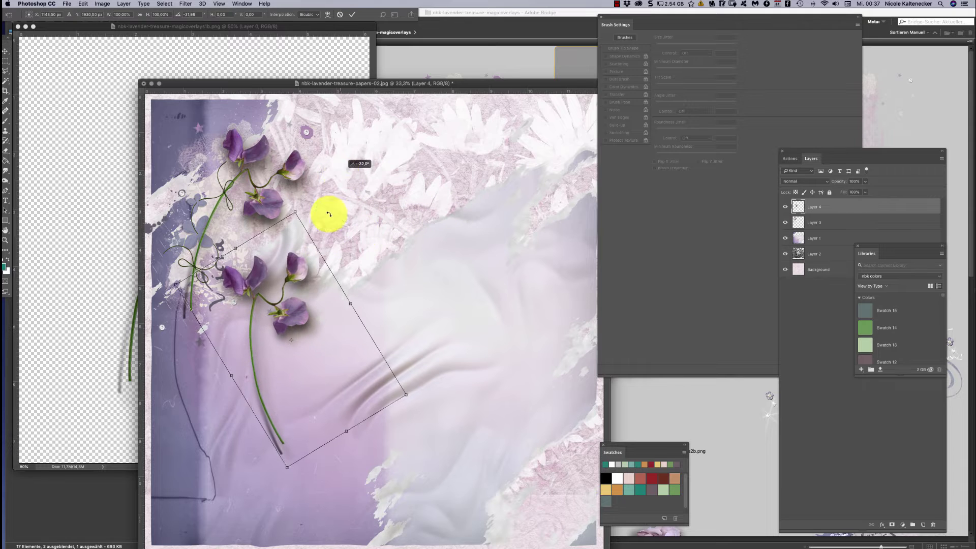
pyautogui.moveTo(279, 288); pyautogui.dragTo(233, 263)
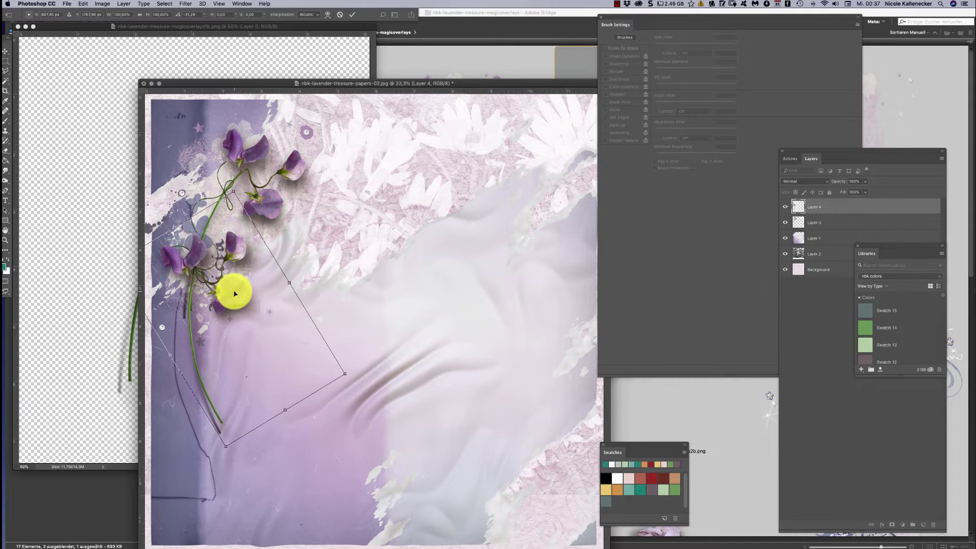
pyautogui.press('Return')
# - Switch to Adobe Bridge and examine the remaining overlays in the nbk-lavender-treasure-magicoverlays folder
pyautogui.click(730, 432)
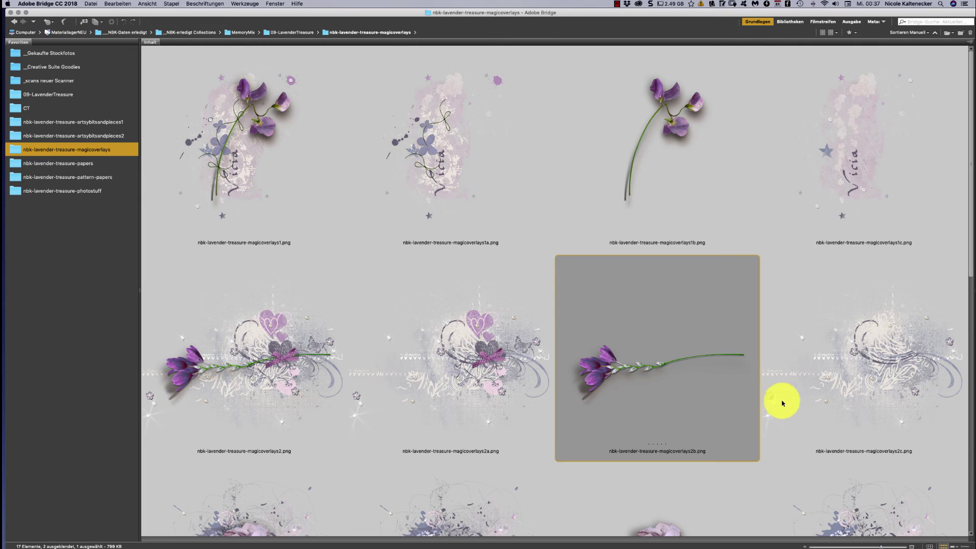
pyautogui.scroll(-10, 932, 291)
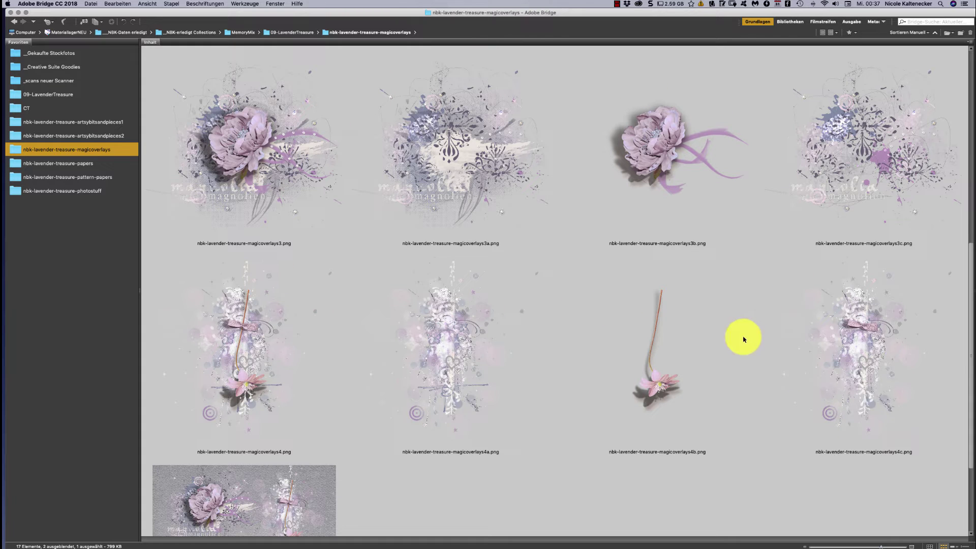
# - Open the bow overlay nbk-lavender-treasure-magicoverlays4c.png in Photoshop and copy it into the papers-02 document along the paper's left side
pyautogui.doubleClick(860, 319)
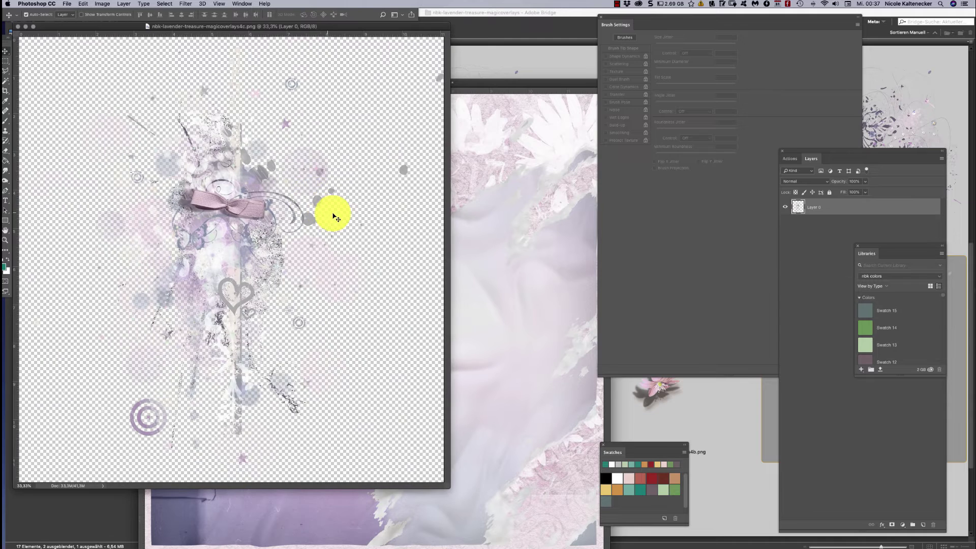
pyautogui.moveTo(234, 197); pyautogui.dragTo(582, 201)
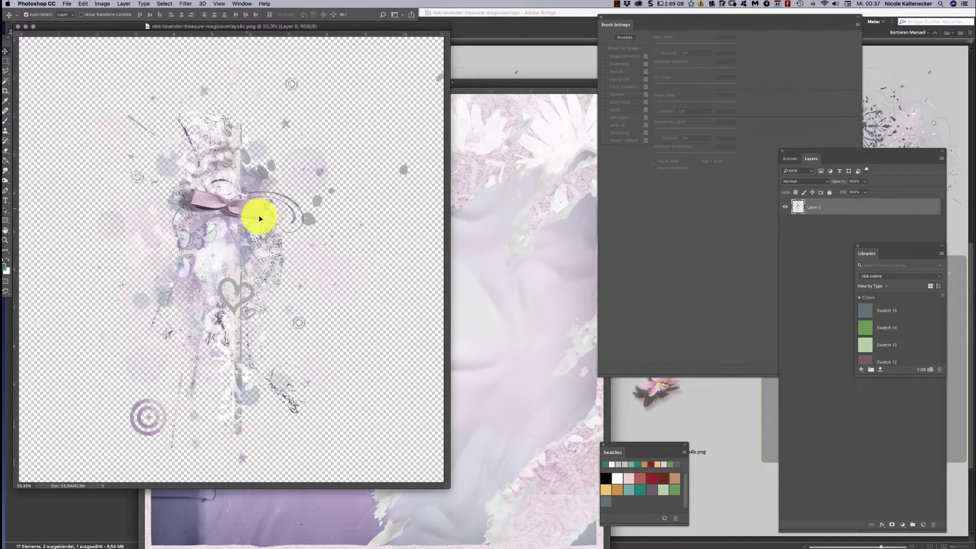
pyautogui.moveTo(257, 218); pyautogui.dragTo(258, 301)
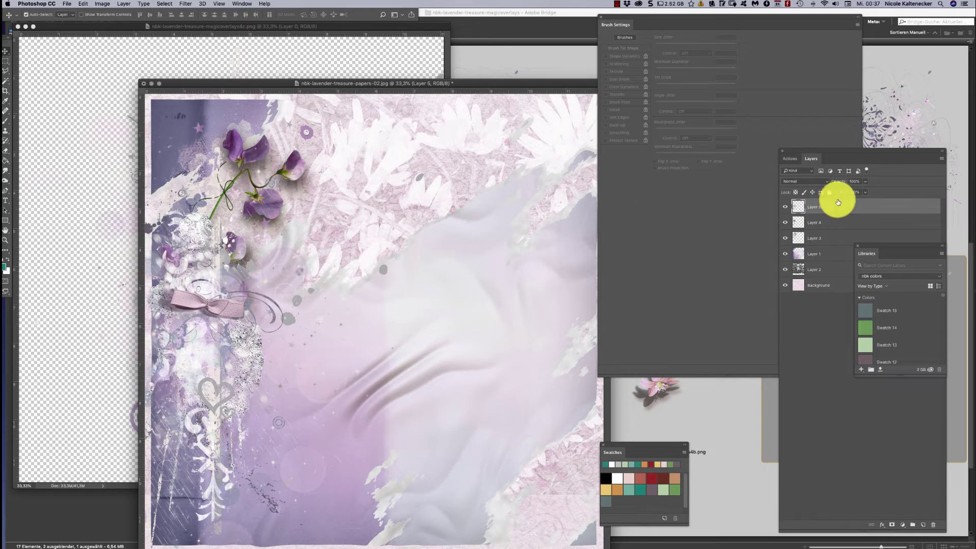
# - Move the bow overlay layer beneath both flower layers, nudge it slightly down and right, and close the overlay file
pyautogui.moveTo(837, 205); pyautogui.dragTo(838, 245)
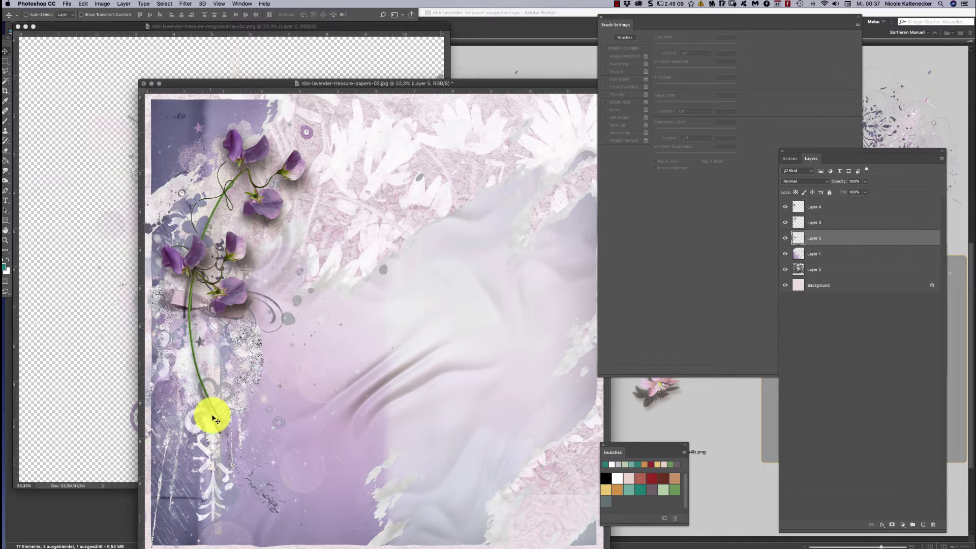
pyautogui.moveTo(211, 464); pyautogui.dragTo(222, 483)
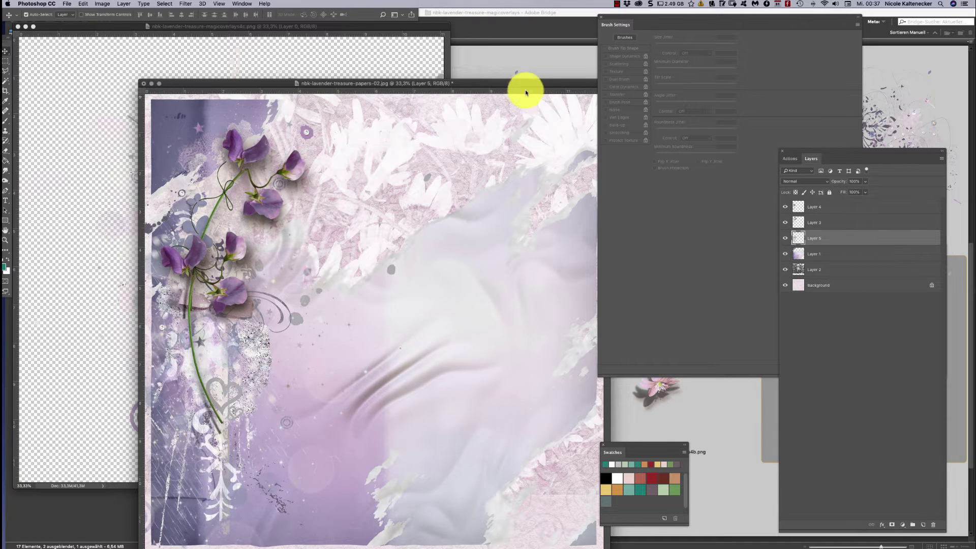
pyautogui.moveTo(525, 86); pyautogui.dragTo(516, 59)
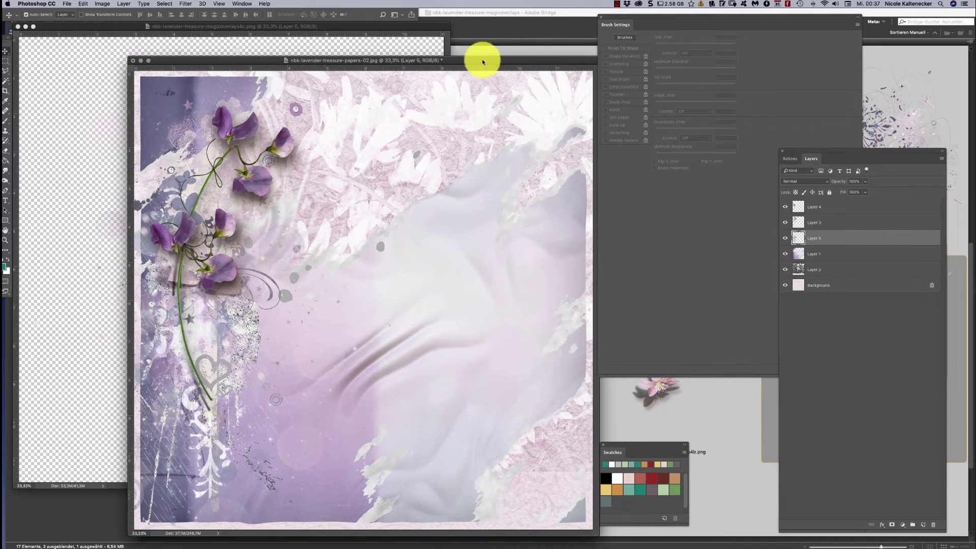
pyautogui.click(394, 36)
pyautogui.press('super+w')
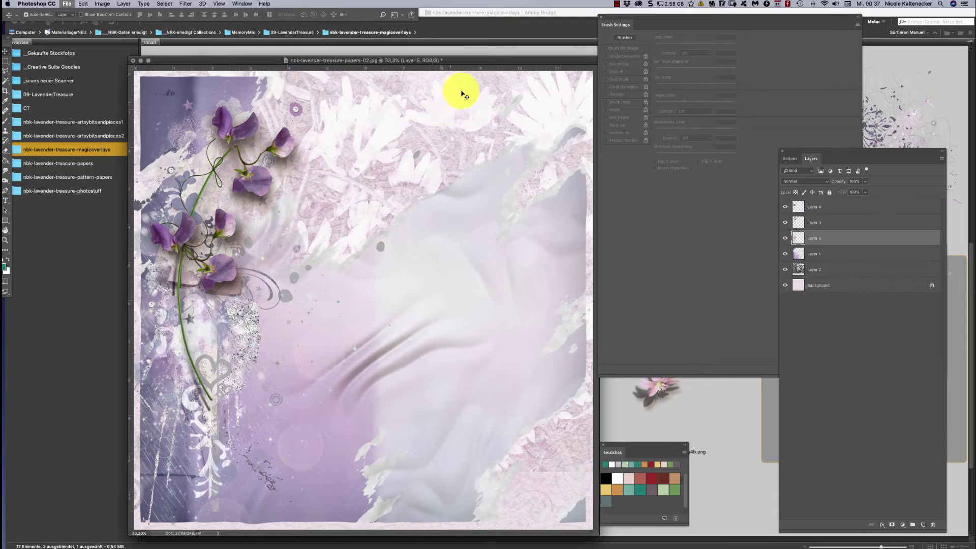
pyautogui.moveTo(464, 48); pyautogui.dragTo(461, 64)
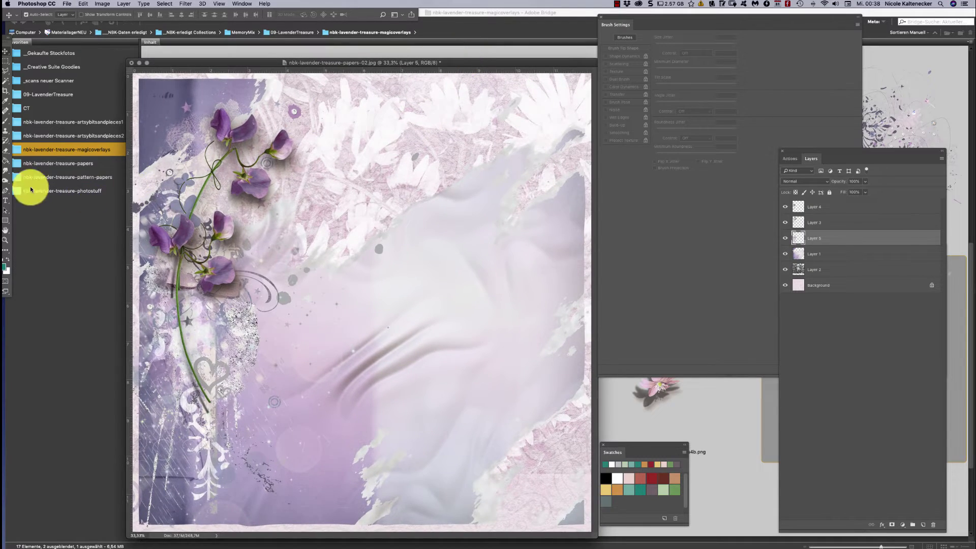
# - Switch to Adobe Bridge, open nbk-lavender-treasure-papers-03.jpg from the papers folder in Photoshop to examine it, and close it again
pyautogui.click(97, 184)
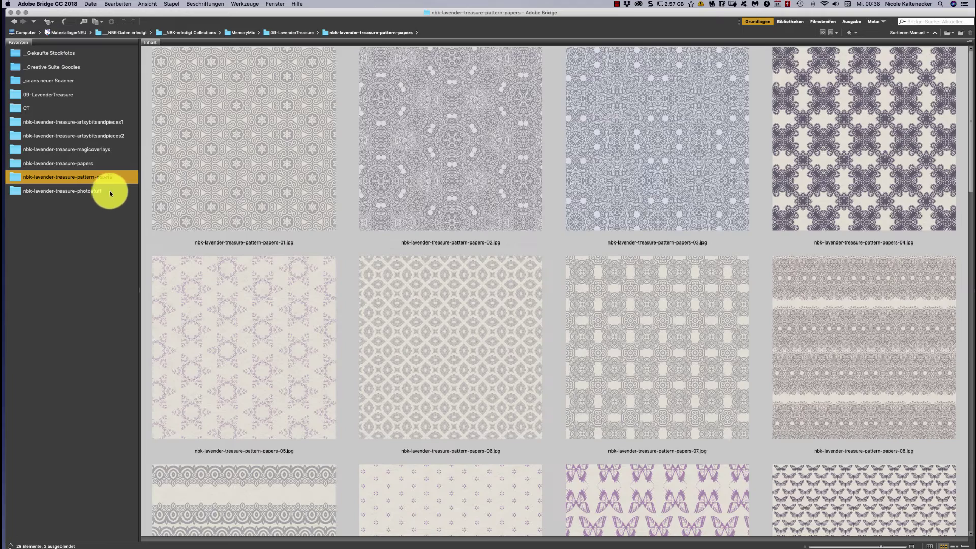
pyautogui.click(101, 164)
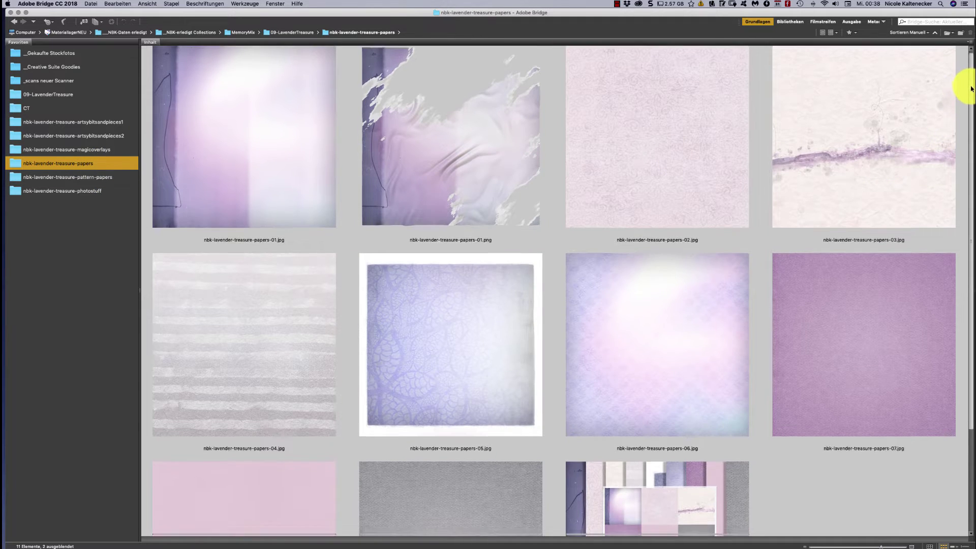
pyautogui.scroll(-2, 919, 170)
pyautogui.doubleClick(898, 96)
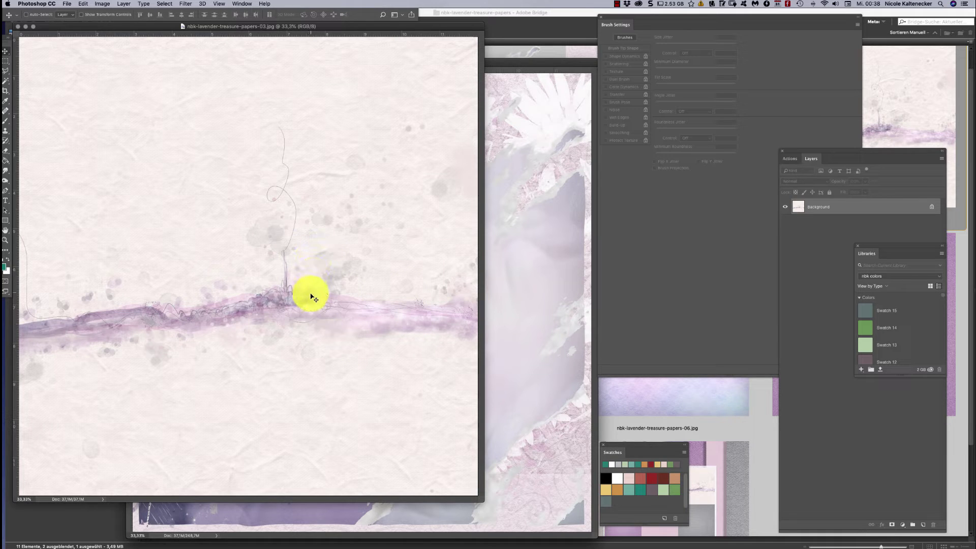
pyautogui.press('super+w')
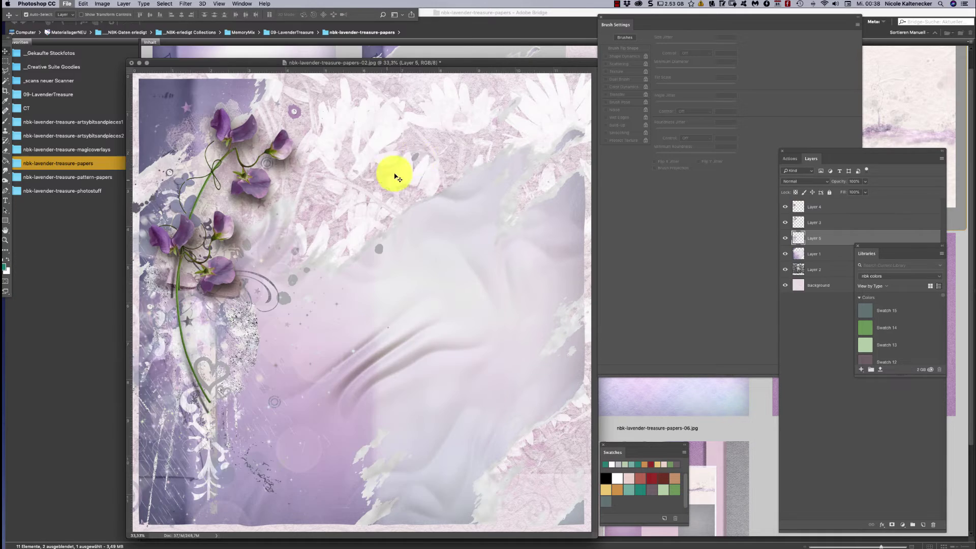
# - Switch to Adobe Bridge and examine the patterned papers in the nbk-lavender-treasure-pattern-papers folder
pyautogui.click(627, 392)
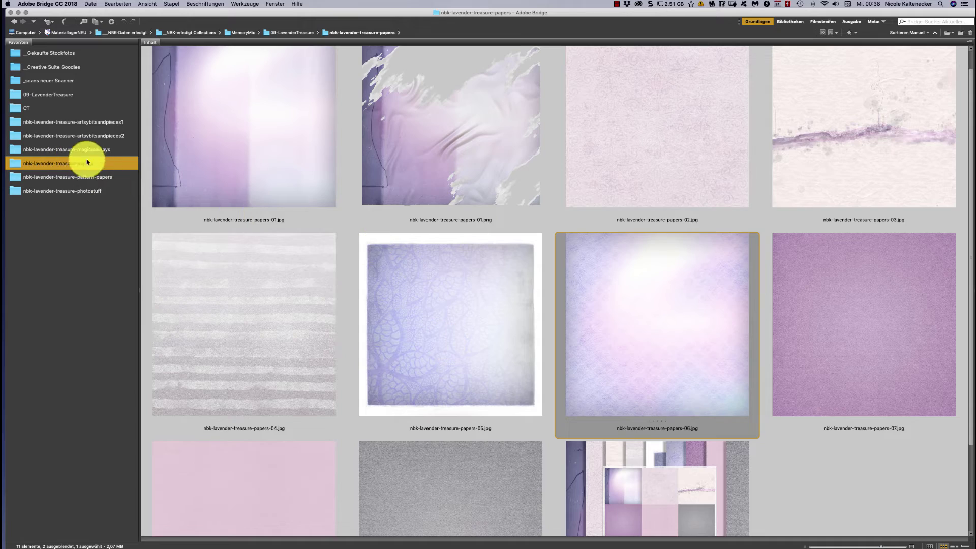
pyautogui.click(88, 178)
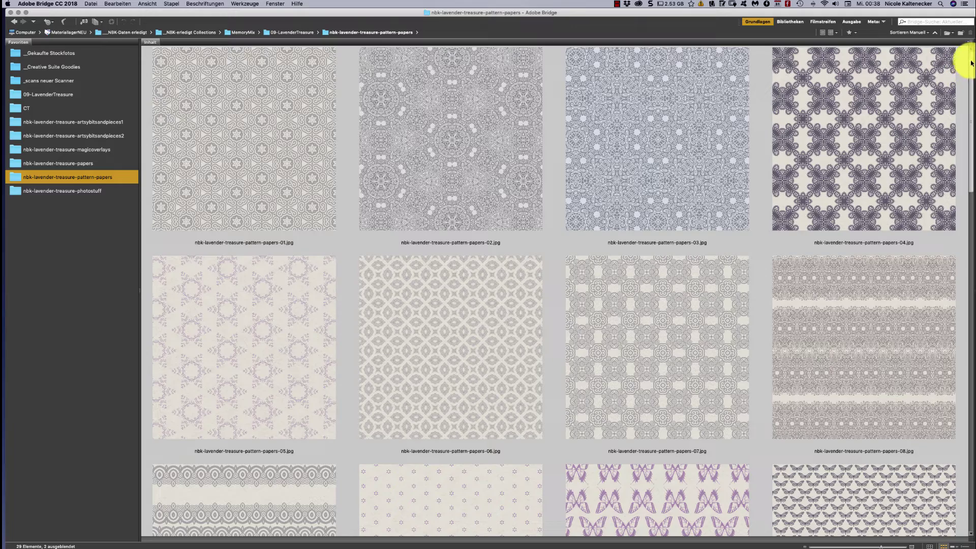
pyautogui.scroll(-5, 958, 76)
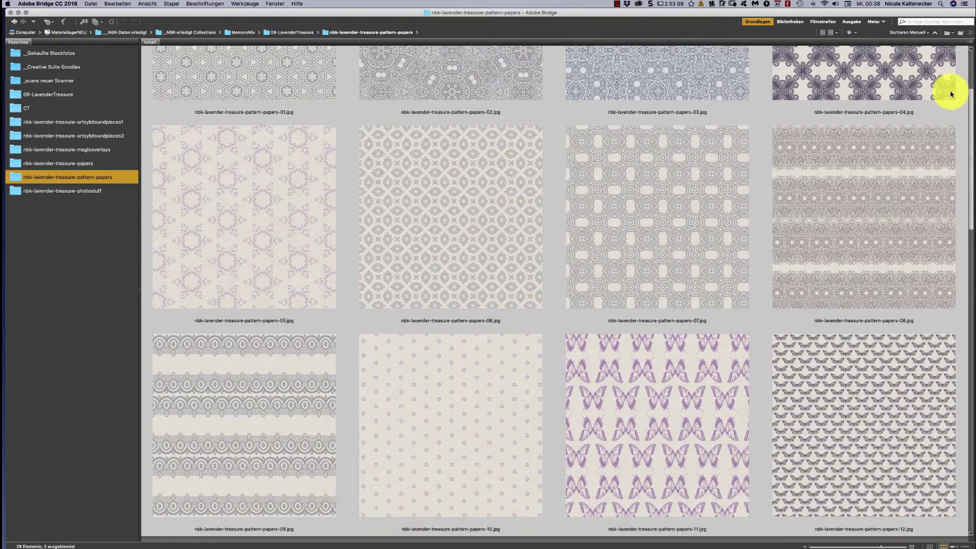
pyautogui.scroll(-10, 952, 91)
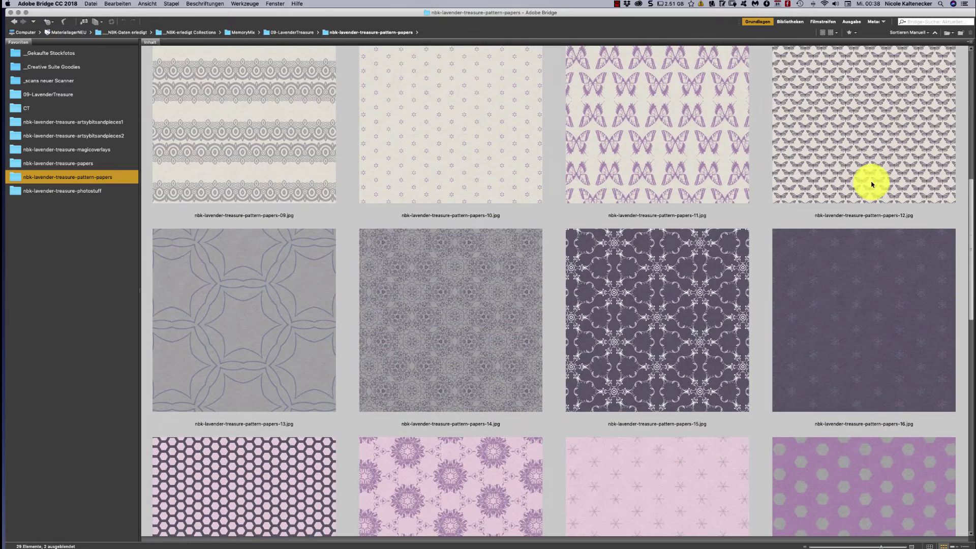
pyautogui.scroll(-1, 871, 184)
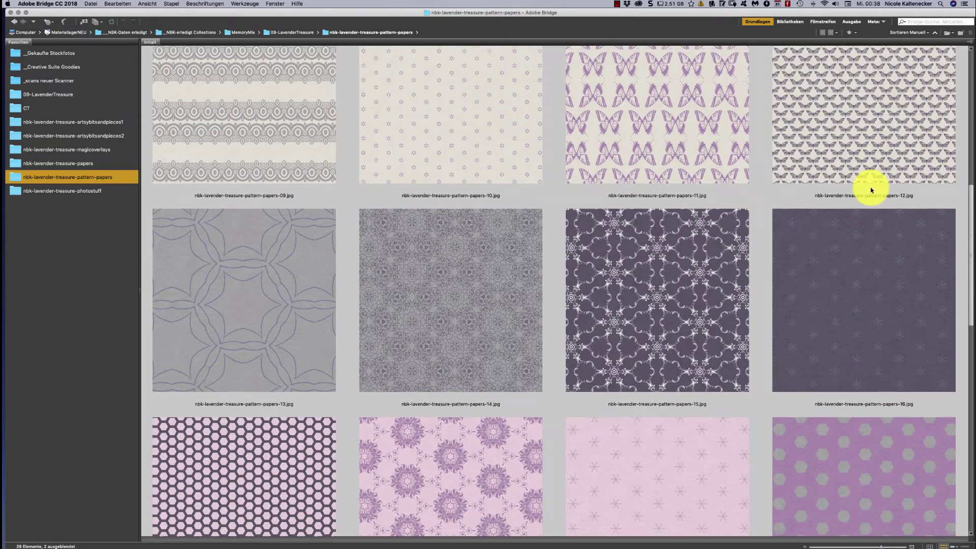
pyautogui.scroll(-5, 854, 225)
pyautogui.scroll(-4, 854, 224)
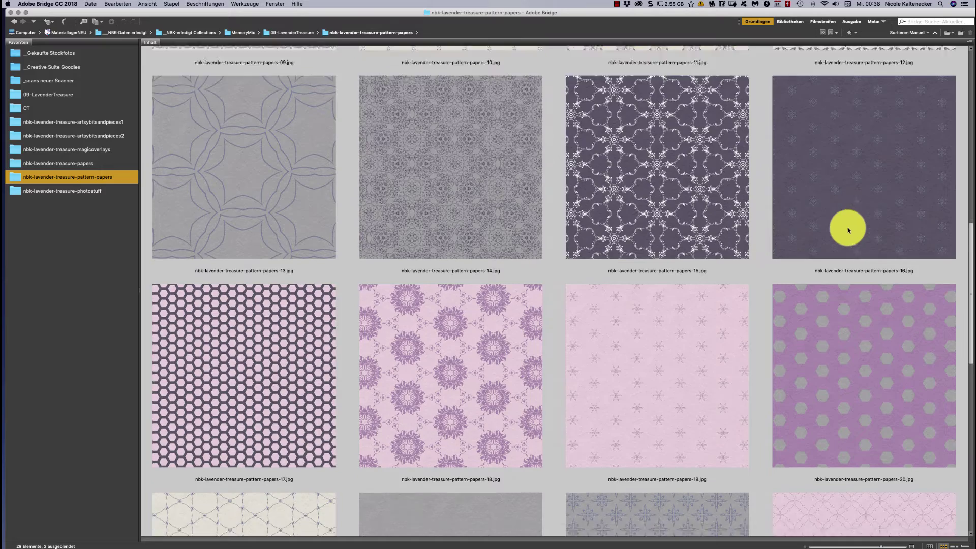
pyautogui.scroll(-3, 819, 259)
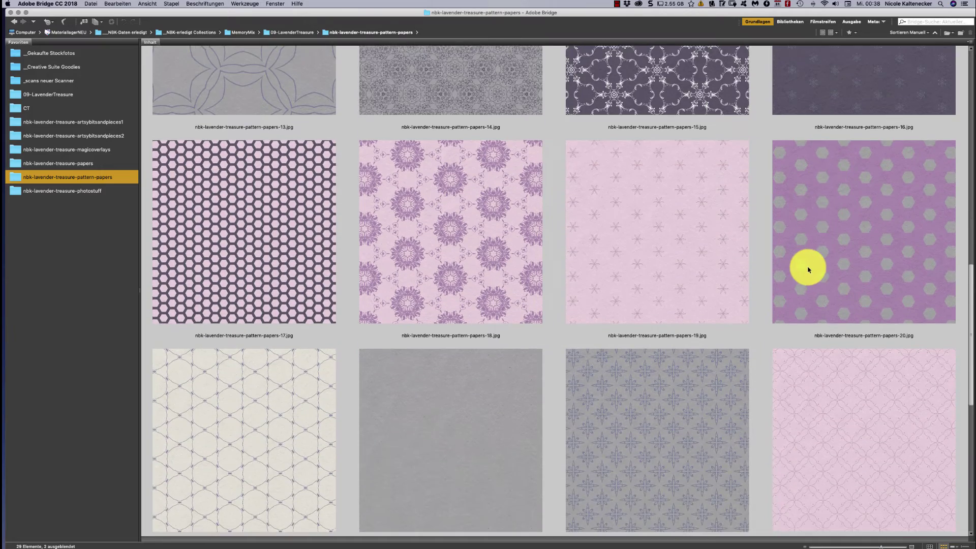
pyautogui.scroll(-6, 798, 289)
pyautogui.scroll(-12, 752, 346)
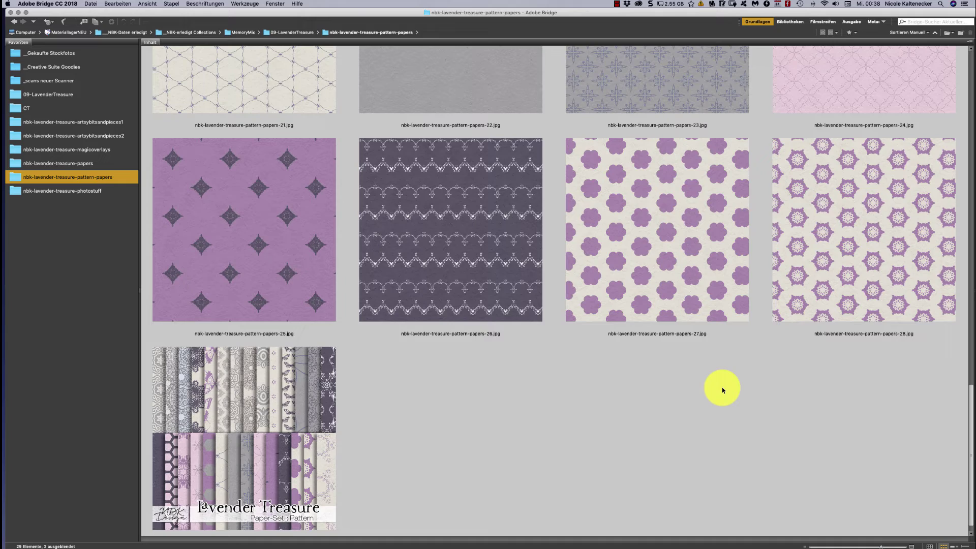
pyautogui.scroll(2, 723, 387)
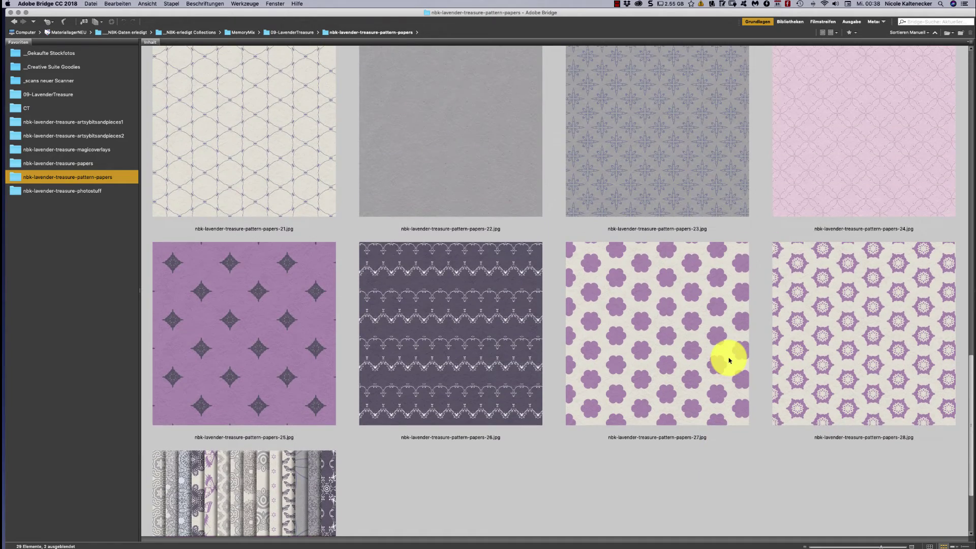
pyautogui.scroll(10, 729, 360)
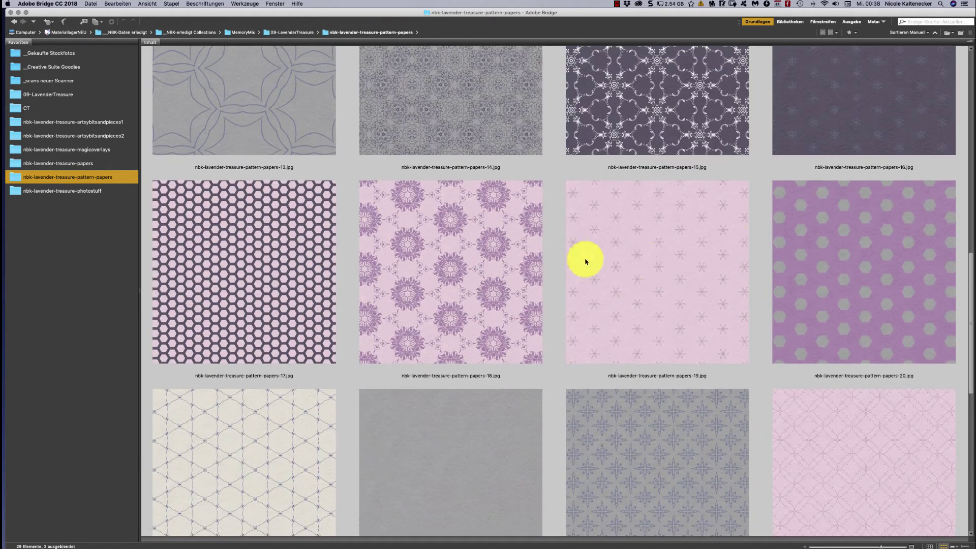
# - Preview pattern papers 18, 20, 15 and 11 one after another at full-screen size
pyautogui.click(497, 257)
pyautogui.press('space')
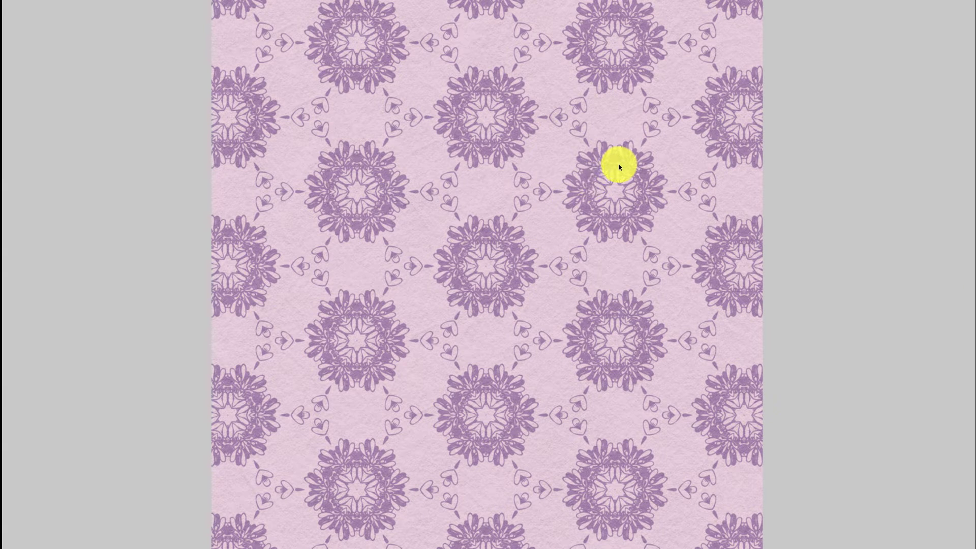
pyautogui.press('space')
pyautogui.click(638, 294)
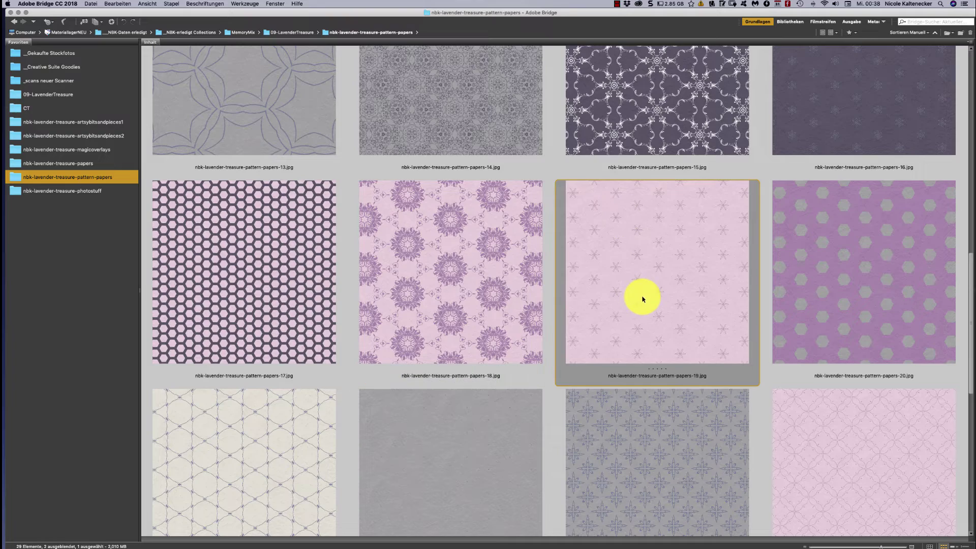
pyautogui.click(859, 217)
pyautogui.press('space')
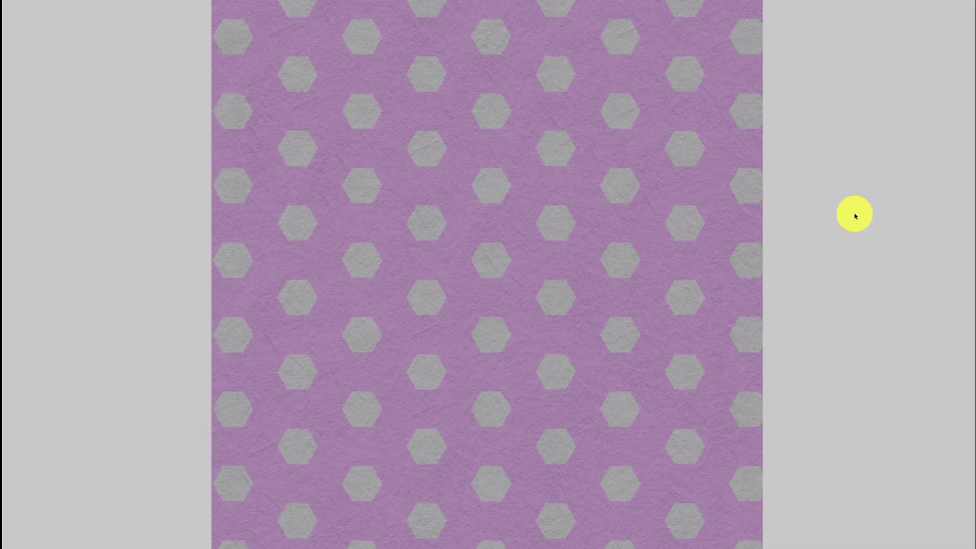
pyautogui.press('space')
pyautogui.click(630, 97)
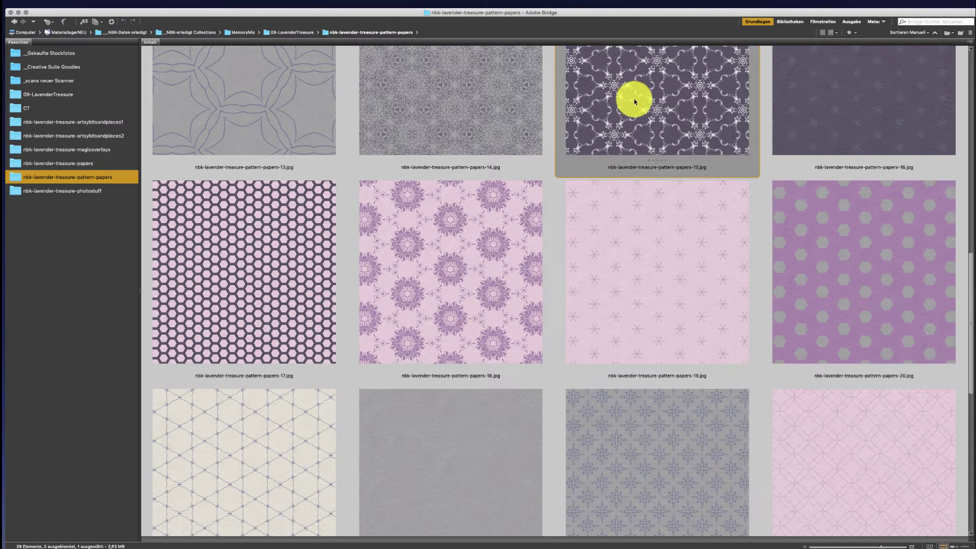
pyautogui.press('space')
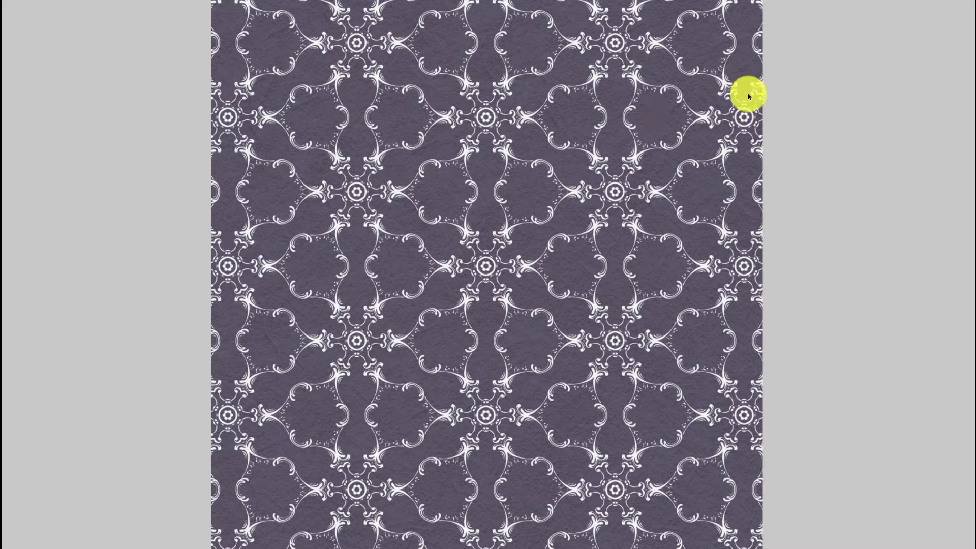
pyautogui.press('space')
pyautogui.click(702, 123)
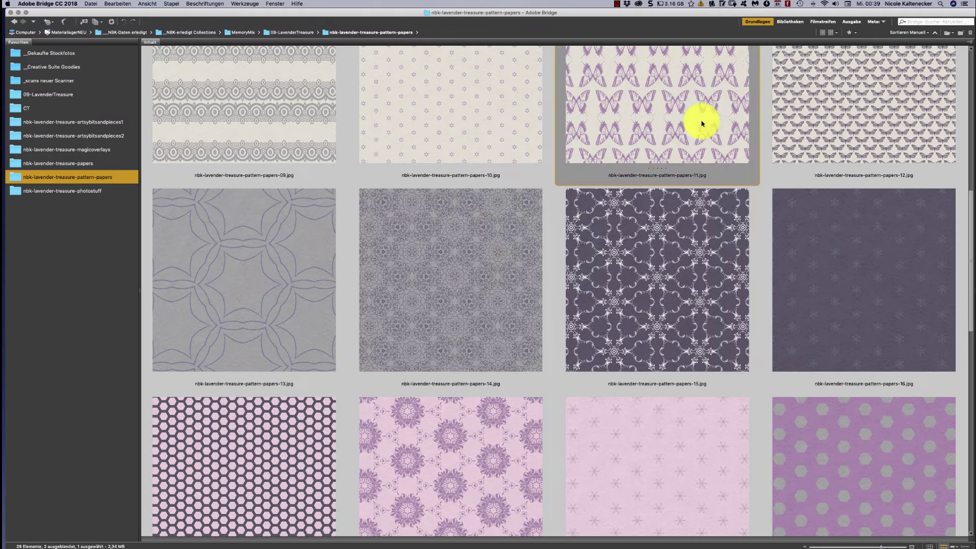
pyautogui.press('space')
pyautogui.press('space')
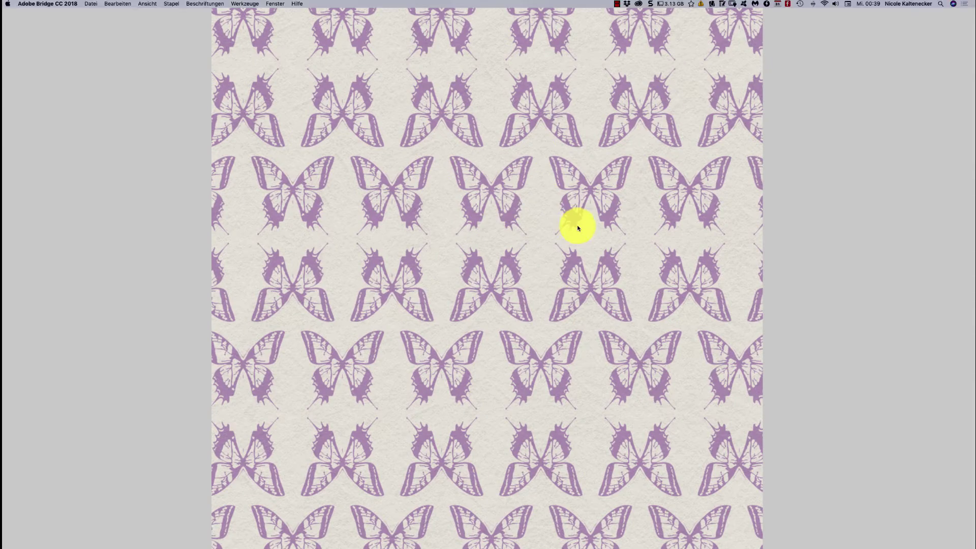
# - Open the nbk-lavender-treasure-photostuff folder and examine its magic light overlays and the PM1 and PM2 photo masks
pyautogui.moveTo(968, 165); pyautogui.dragTo(967, 77)
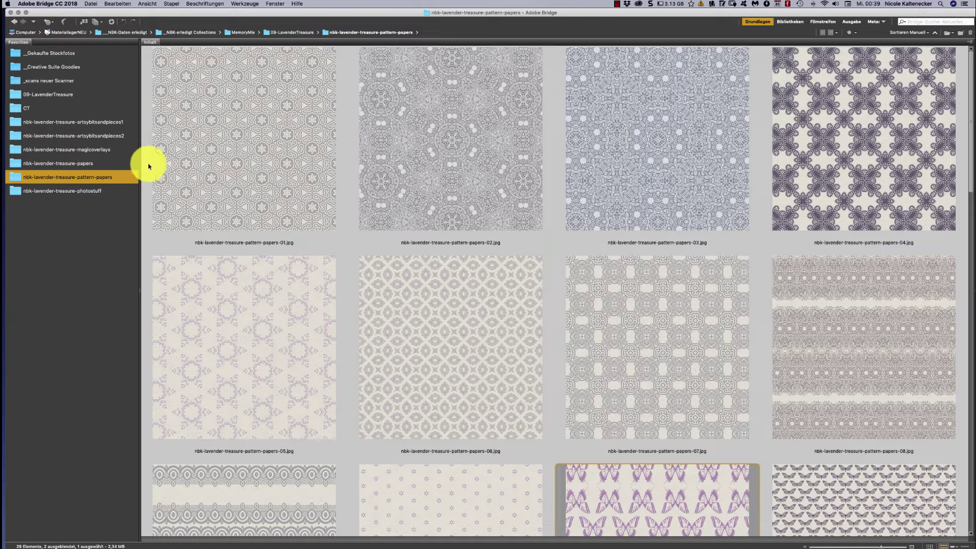
pyautogui.click(92, 192)
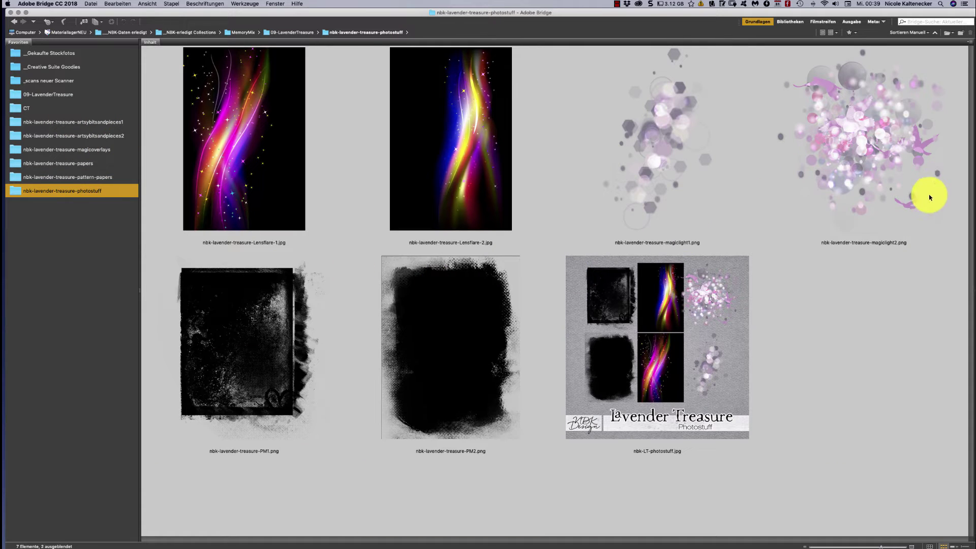
pyautogui.click(961, 222)
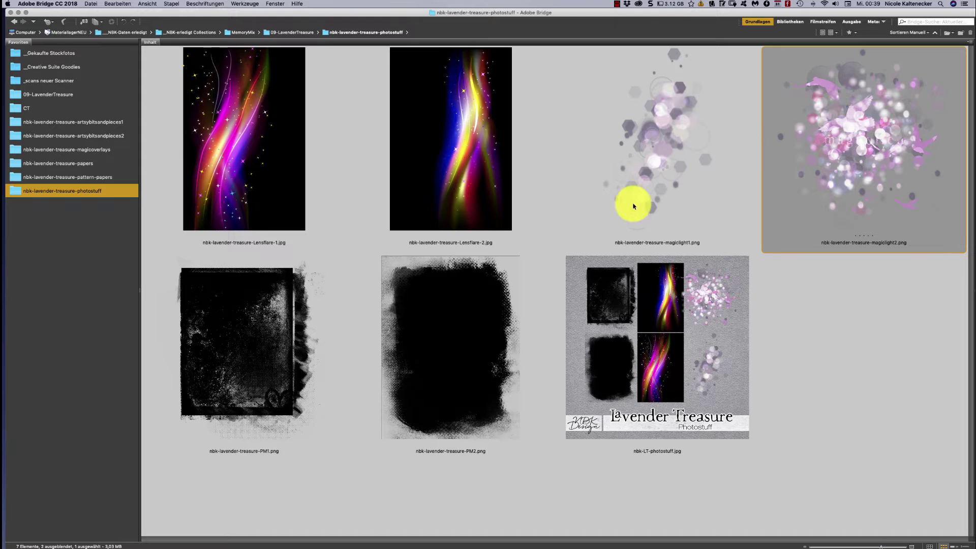
pyautogui.moveTo(234, 503); pyautogui.dragTo(442, 422)
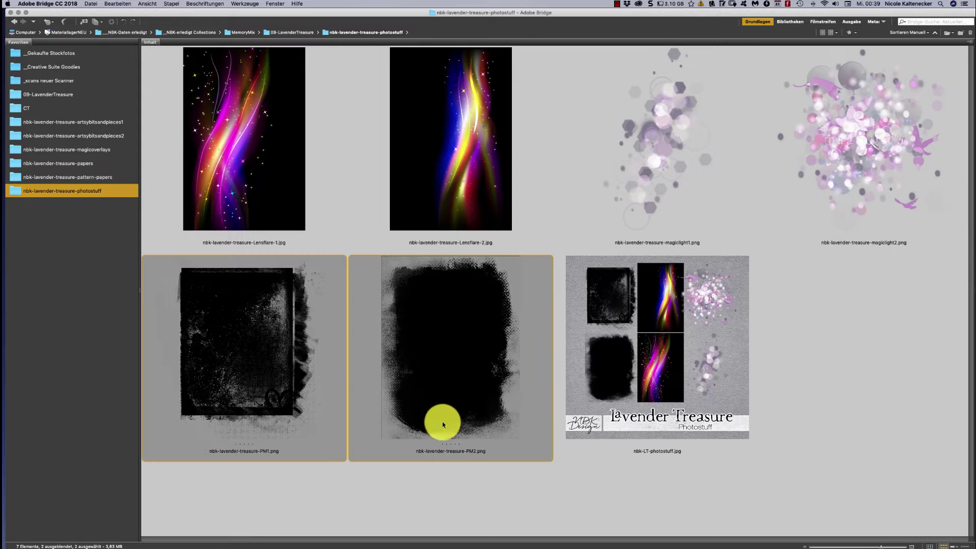
# - Open the photo mask nbk-lavender-treasure-PM2.png in Photoshop and copy it into the papers-02 document, beside the flower stems
pyautogui.click(477, 352)
pyautogui.click(492, 503)
pyautogui.doubleClick(471, 359)
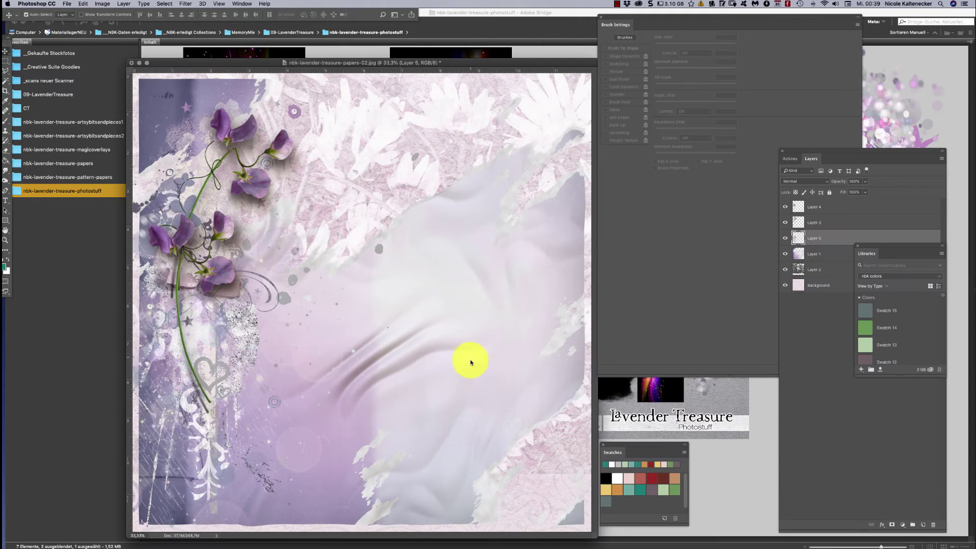
pyautogui.moveTo(257, 242); pyautogui.dragTo(357, 295)
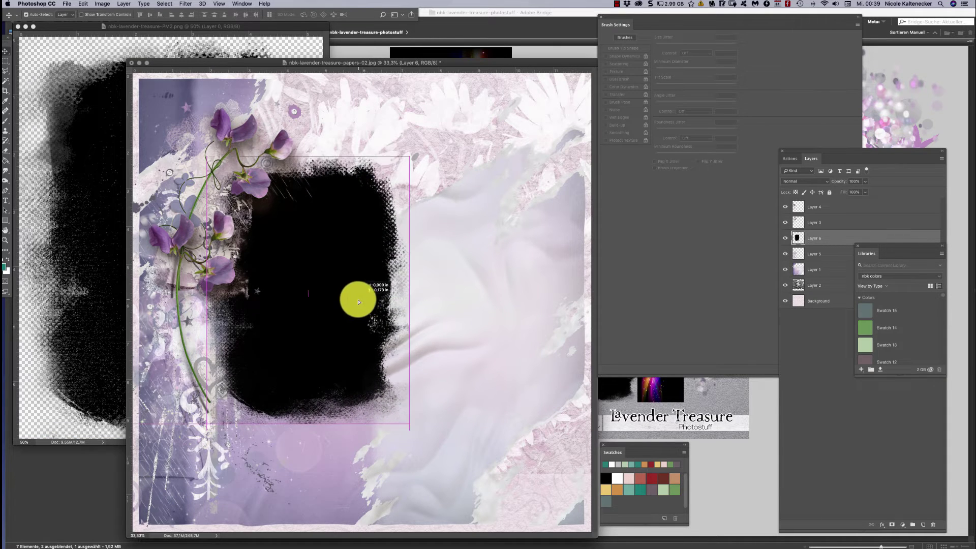
# - Switch to Adobe Bridge and open the _Stock Photos folder inside __Gekaufte Stockfotos
pyautogui.click(715, 483)
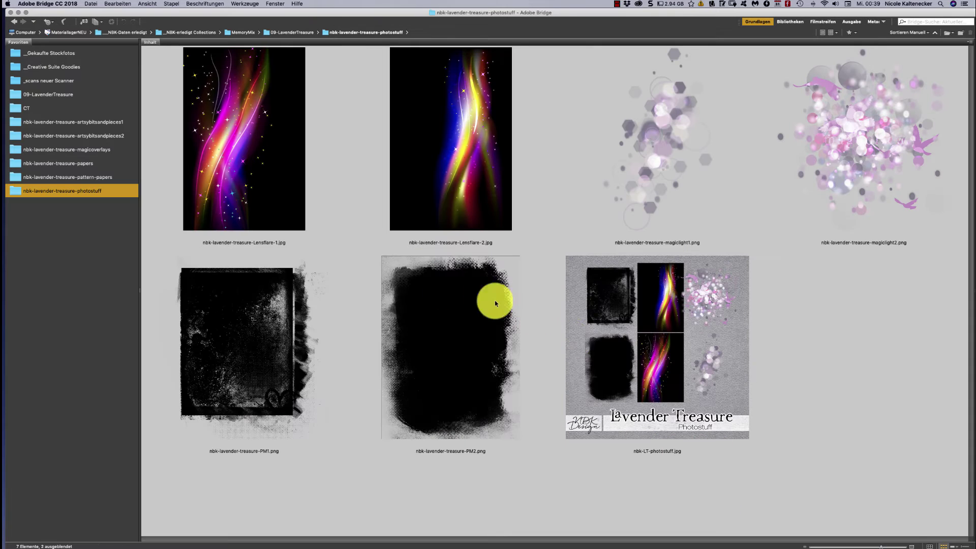
pyautogui.click(73, 54)
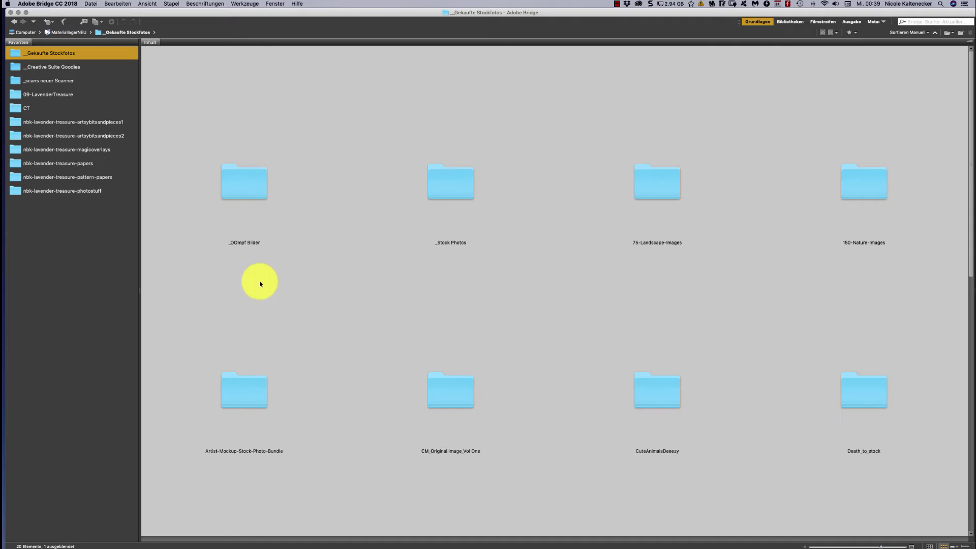
pyautogui.click(257, 193)
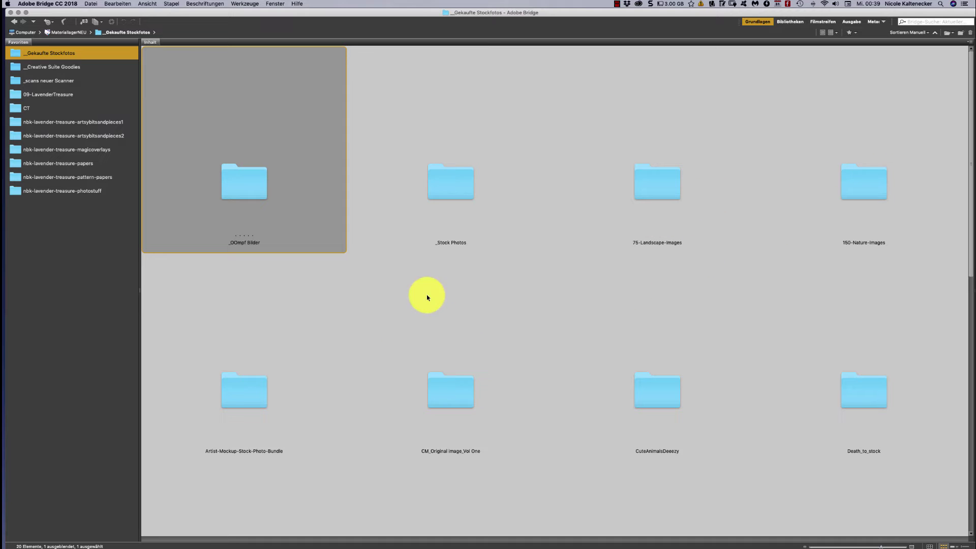
pyautogui.click(456, 188)
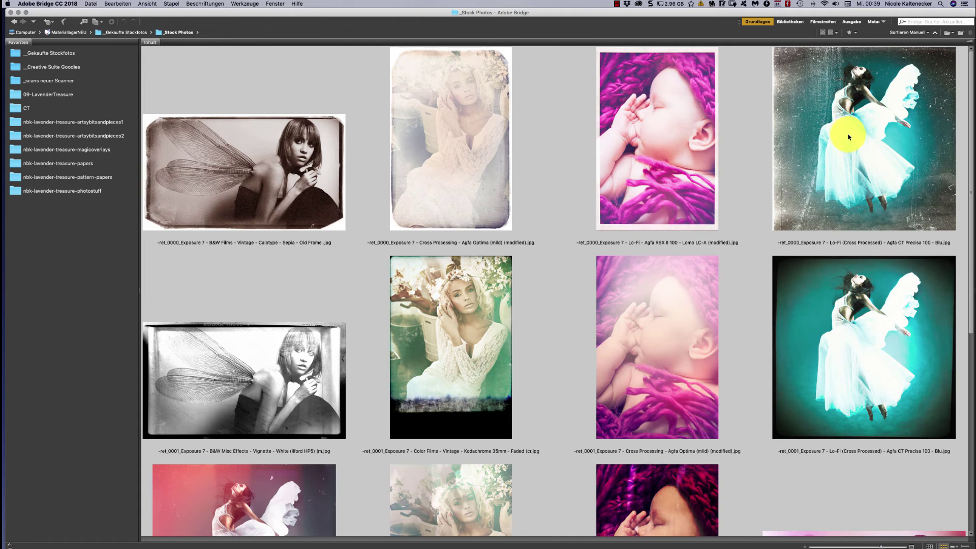
# - Open the -ret_0003_Exposure 7 - Cross Processing - Agfa Optima (mild) (modified).jpg photo of the seated woman in Photoshop
pyautogui.scroll(-3, 970, 91)
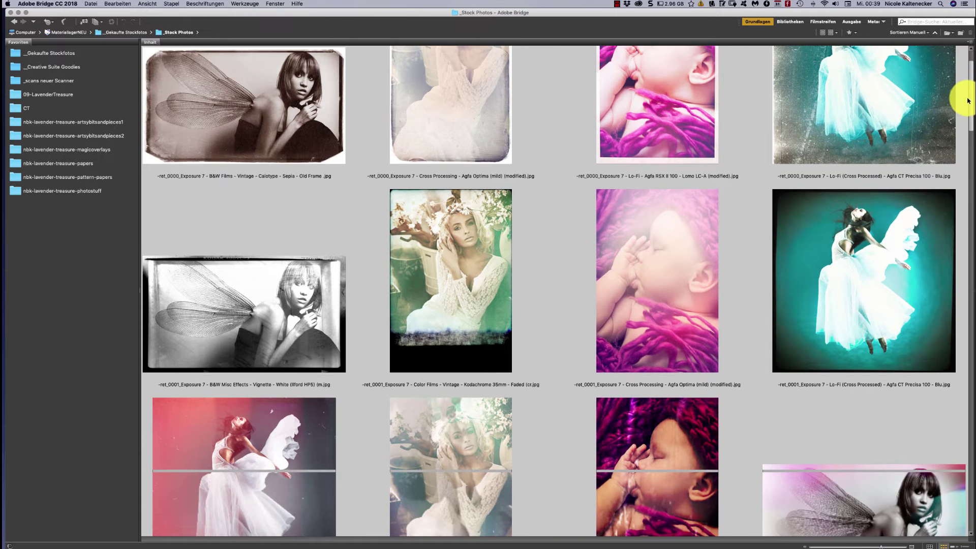
pyautogui.scroll(-15, 924, 159)
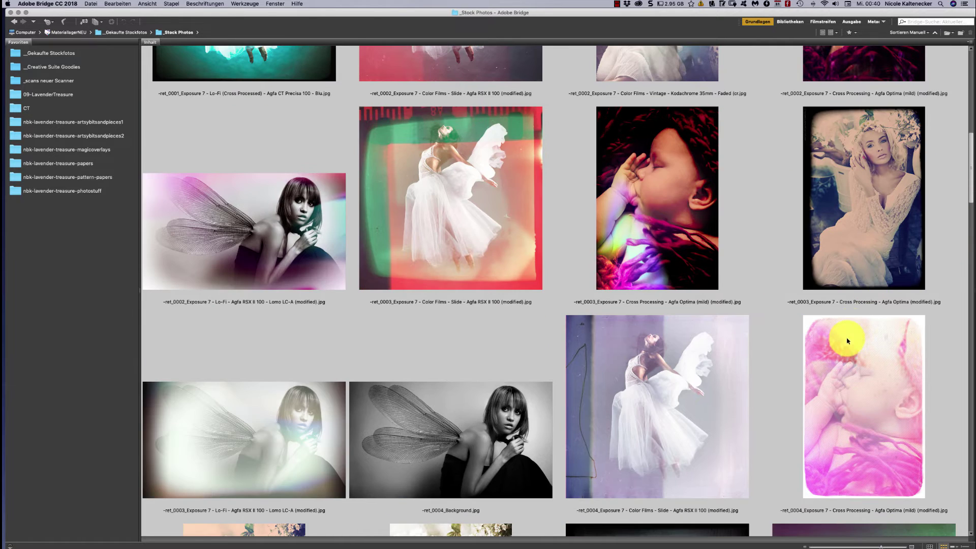
pyautogui.click(855, 372)
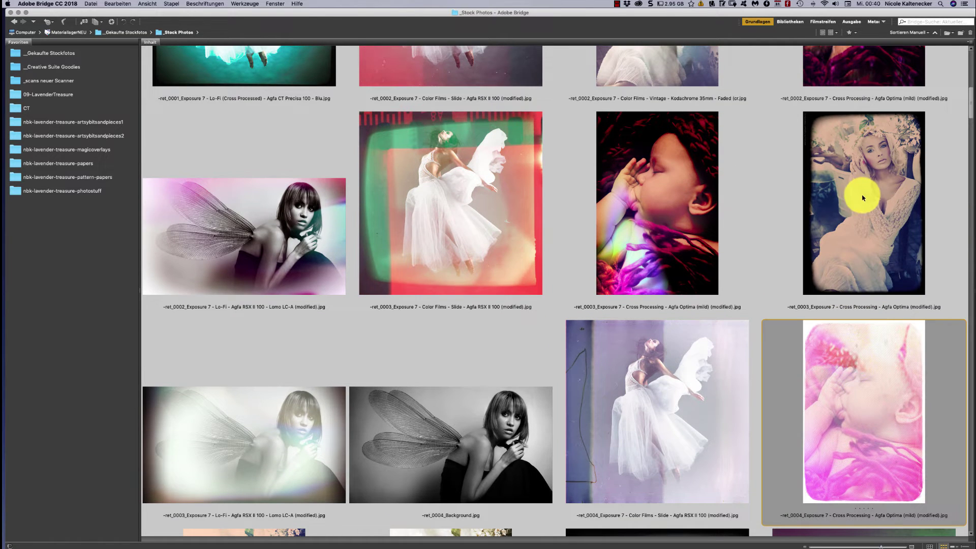
pyautogui.click(877, 213)
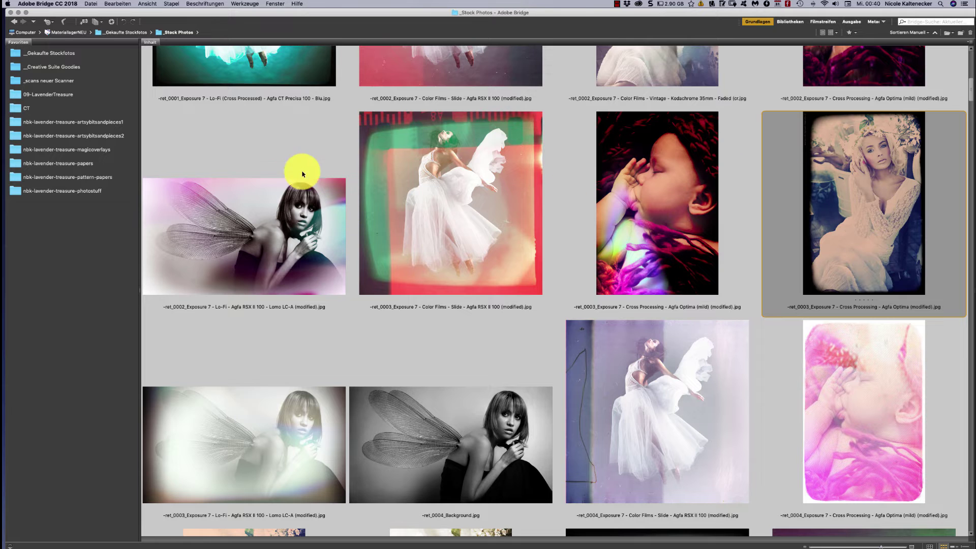
pyautogui.press('super+Tab')
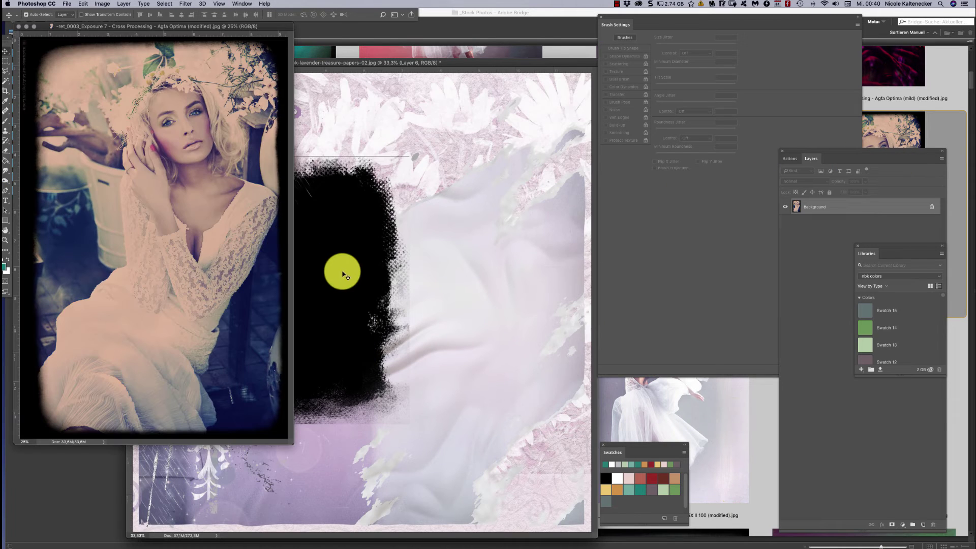
# - Copy the woman's photo into the papers-02 document, clip it to the black photo mask with her face inside, and close the source photo
pyautogui.moveTo(343, 275); pyautogui.dragTo(373, 336)
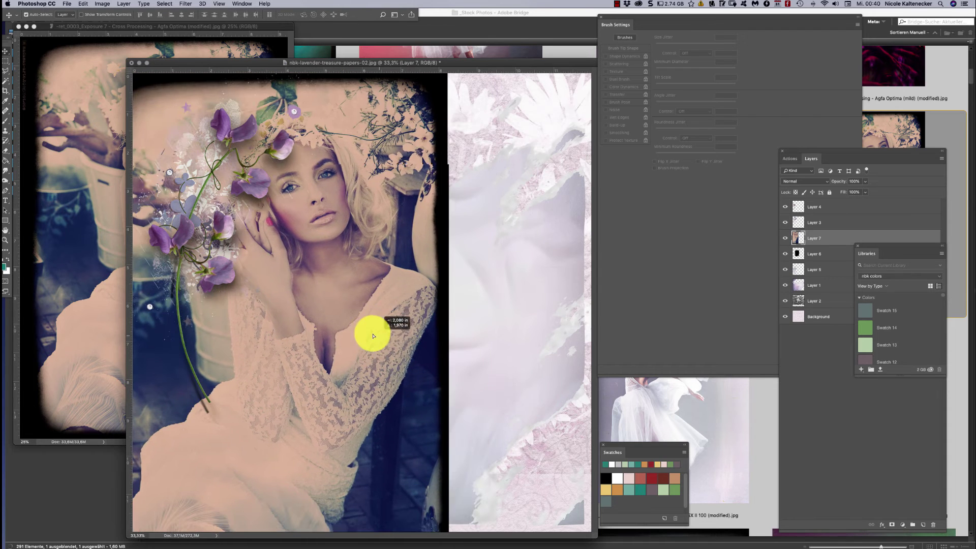
pyautogui.press('super+alt+g')
pyautogui.moveTo(362, 246); pyautogui.dragTo(344, 334)
pyautogui.press('super+t')
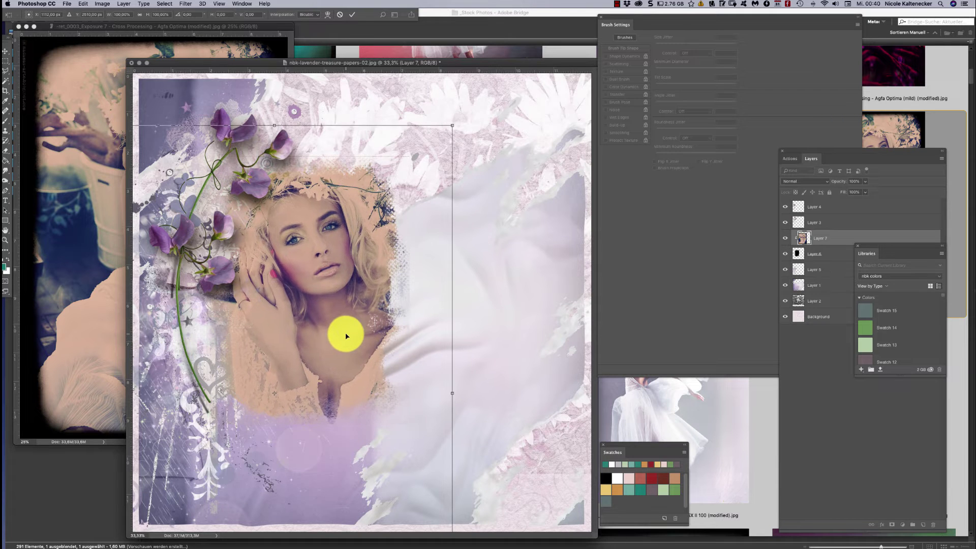
pyautogui.click(92, 314)
pyautogui.press('super+w')
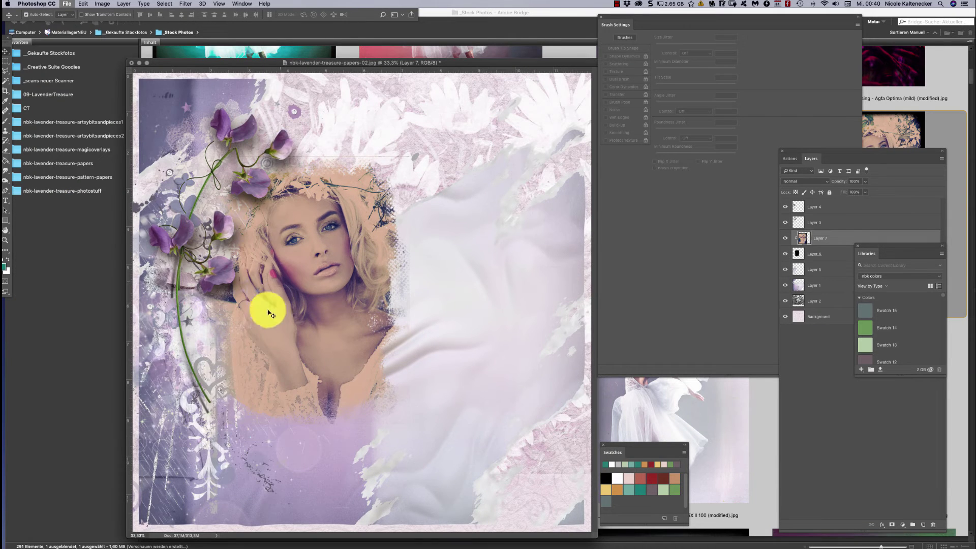
# - Open nbk-lavender-treasure-magiclight2.png from the photostuff folder in Bridge and copy it into the papers-02 document over the portrait's lower right corner
pyautogui.click(765, 425)
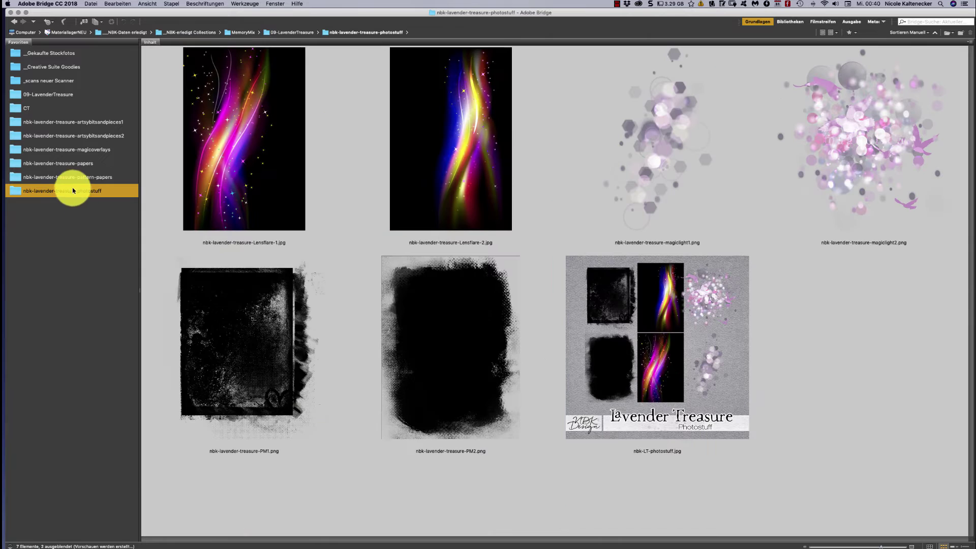
pyautogui.click(845, 143)
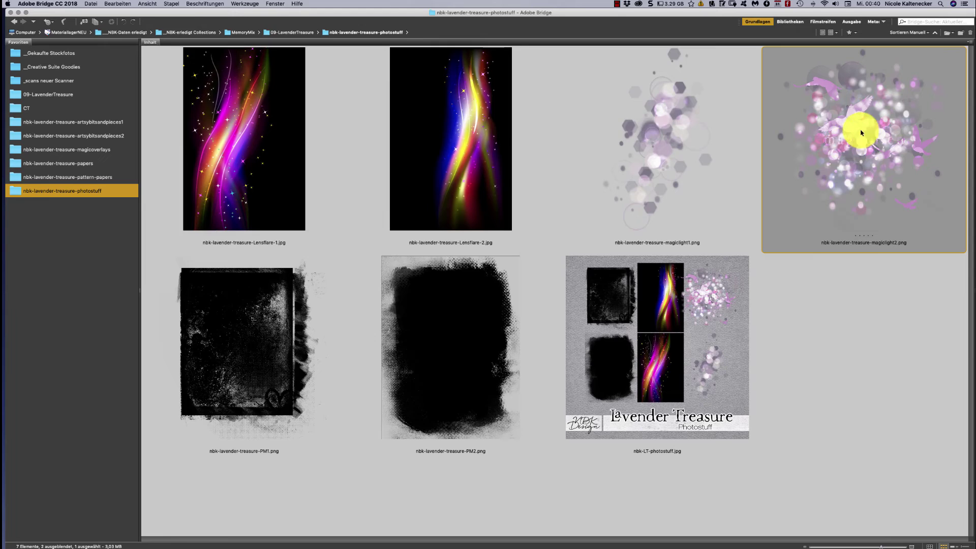
pyautogui.doubleClick(861, 133)
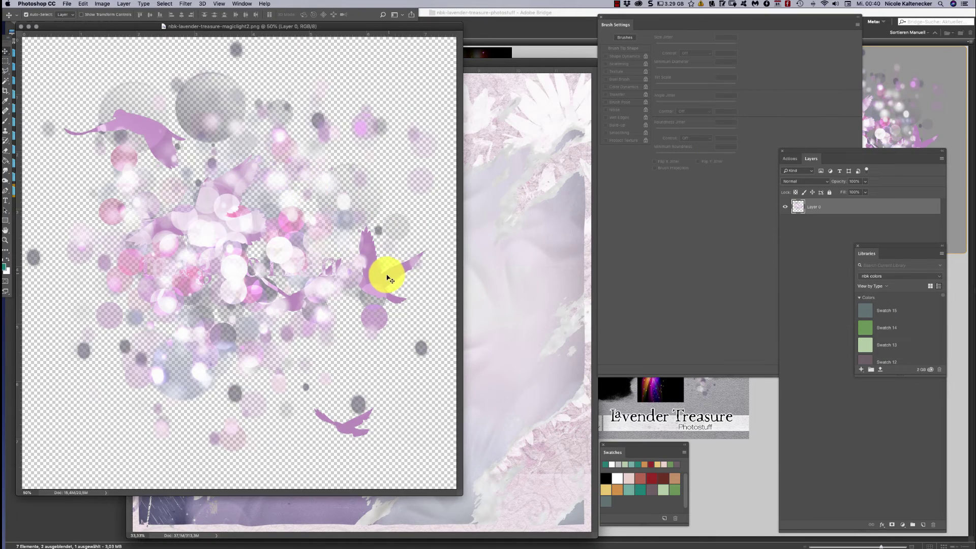
pyautogui.moveTo(388, 279); pyautogui.dragTo(493, 403)
pyautogui.moveTo(570, 332); pyautogui.dragTo(571, 329)
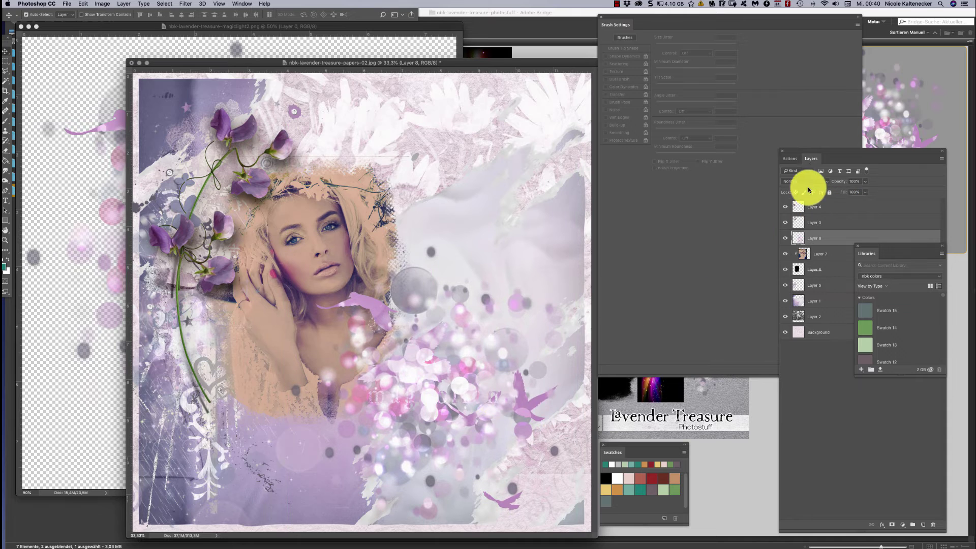
# - Set the magic light layer to Color Burn, move it over the portrait's lower left area, and close the source image
pyautogui.click(808, 183)
pyautogui.click(813, 209)
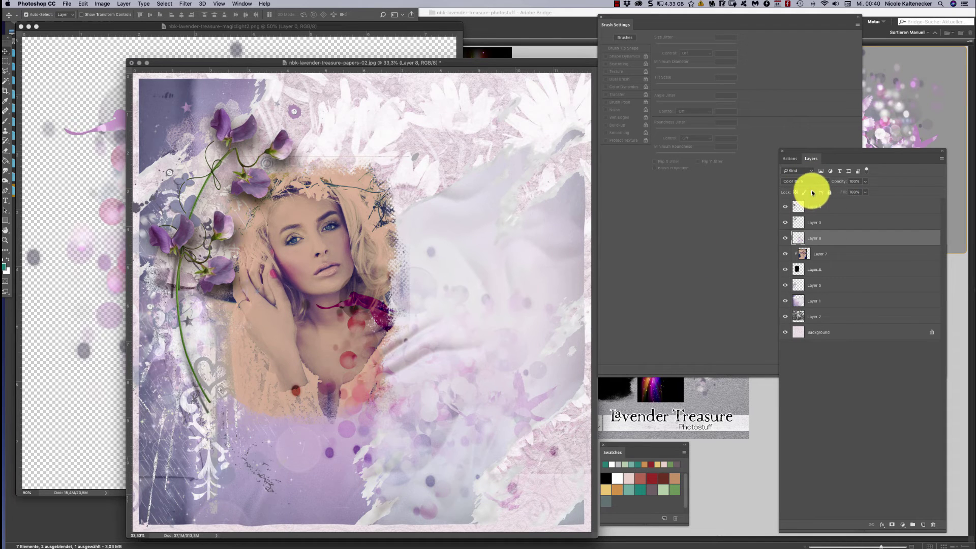
pyautogui.moveTo(501, 385)
pyautogui.mouseDown()
pyautogui.moveTo(452, 353)
pyautogui.moveTo(322, 335)
pyautogui.moveTo(453, 155)
pyautogui.moveTo(457, 115)
pyautogui.moveTo(507, 201)
pyautogui.moveTo(316, 417)
pyautogui.mouseUp()
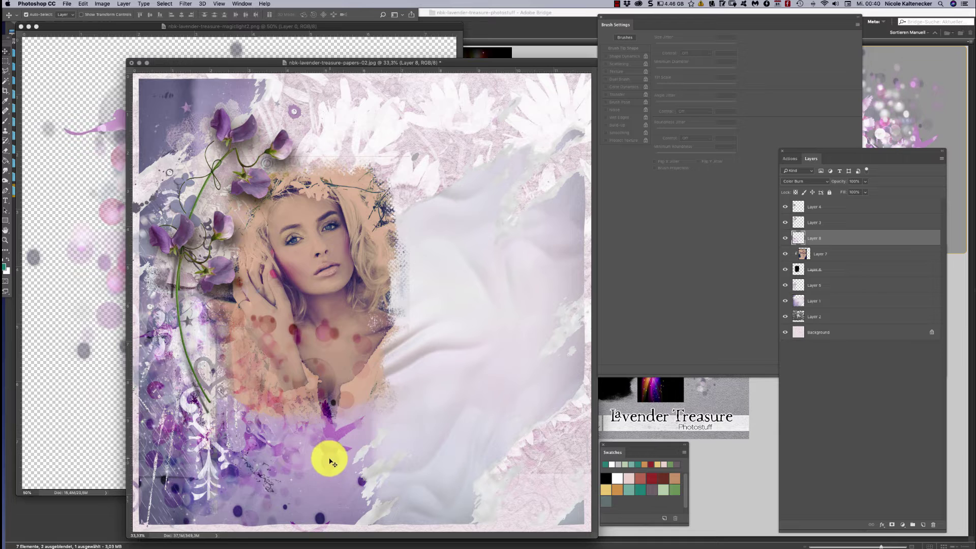
pyautogui.moveTo(331, 462); pyautogui.dragTo(322, 449)
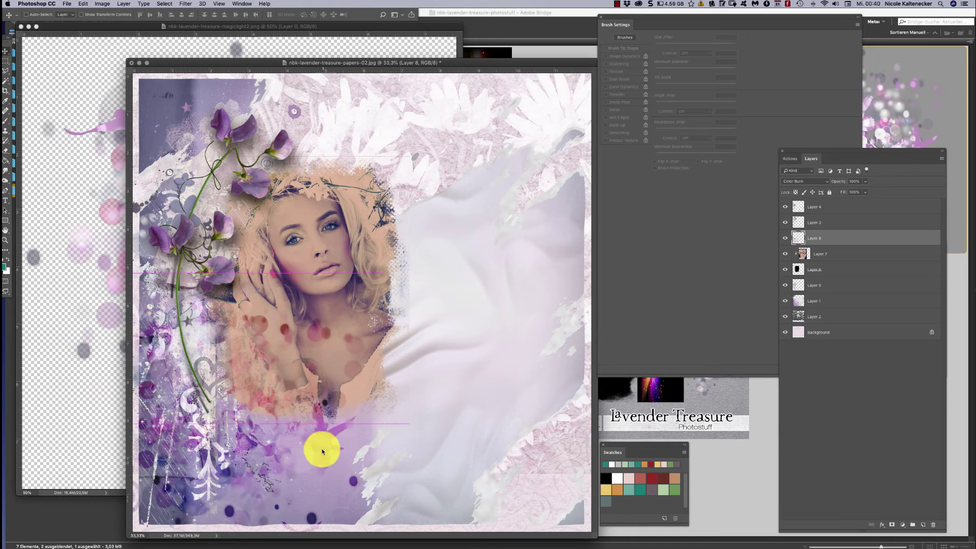
pyautogui.click(89, 304)
pyautogui.press('super+w')
# - Open nbk-lavender-treasure-Lensflare-1.jpg from Bridge in Photoshop and copy it into the papers-02 document over the portrait
pyautogui.click(92, 261)
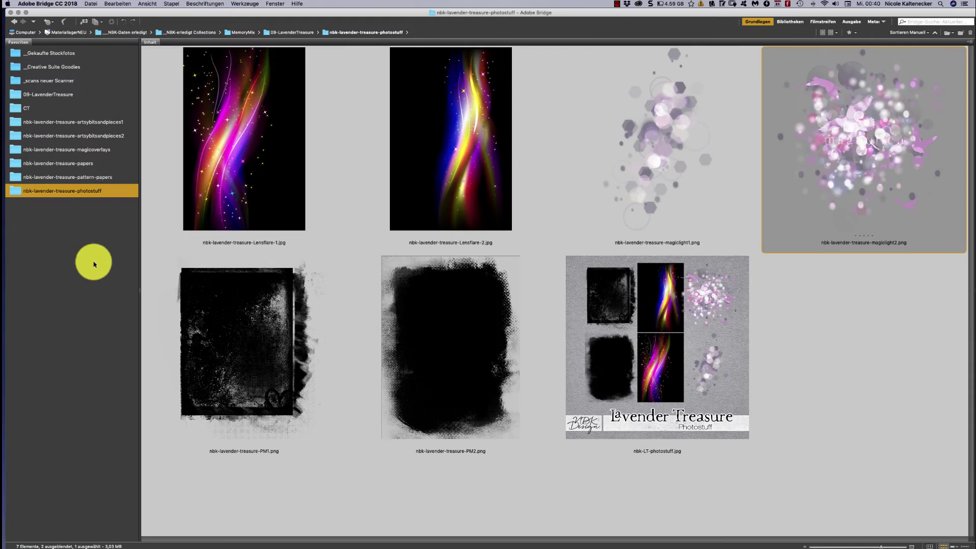
pyautogui.click(467, 184)
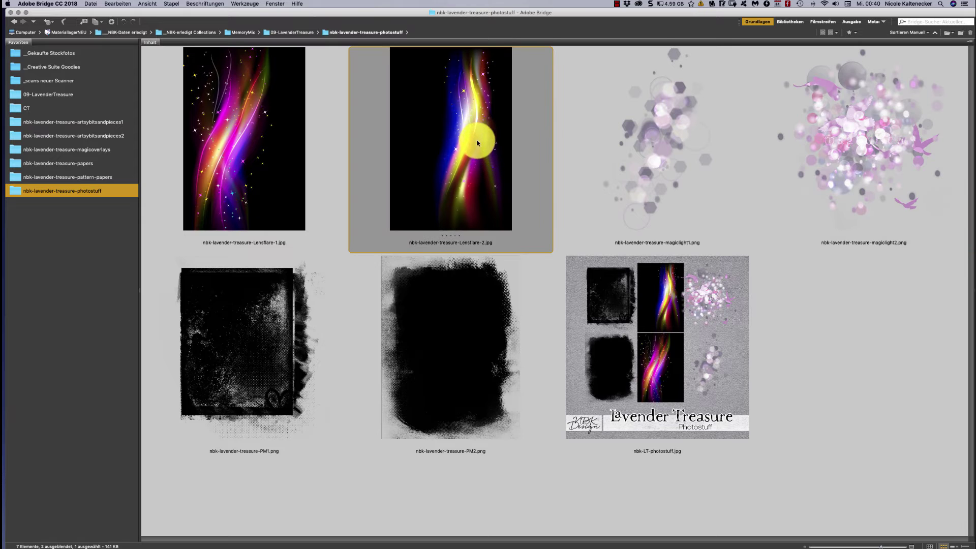
pyautogui.doubleClick(258, 169)
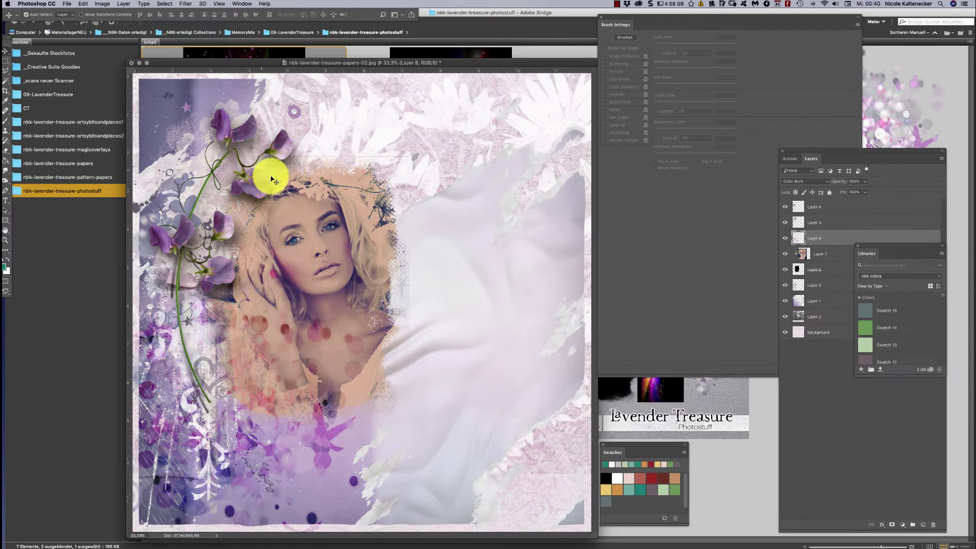
pyautogui.moveTo(446, 269); pyautogui.dragTo(322, 254)
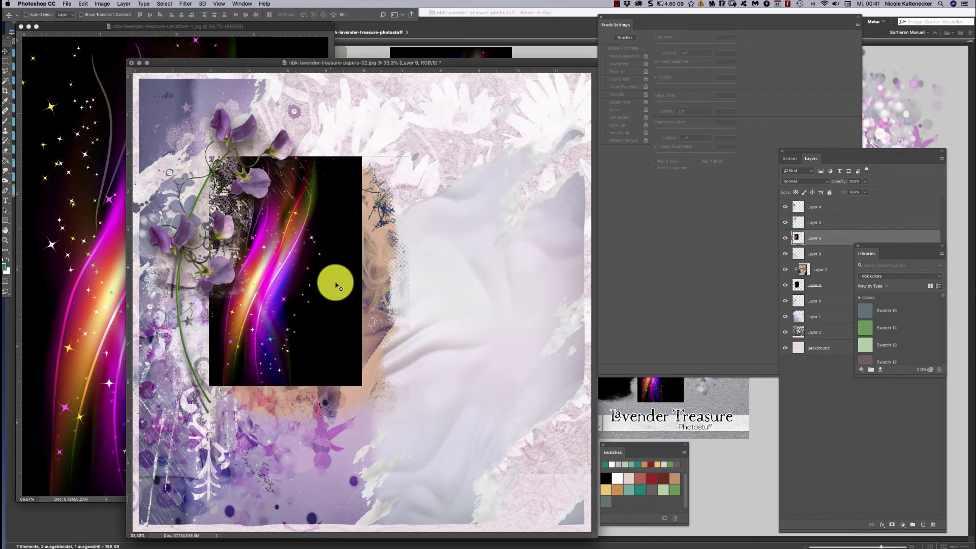
# - Enlarge the lens flare proportionally to about the portrait's height and shift it slightly upward over the photo
pyautogui.hotkey('ctrl', 't')
pyautogui.moveTo(362, 388); pyautogui.dragTo(411, 450)
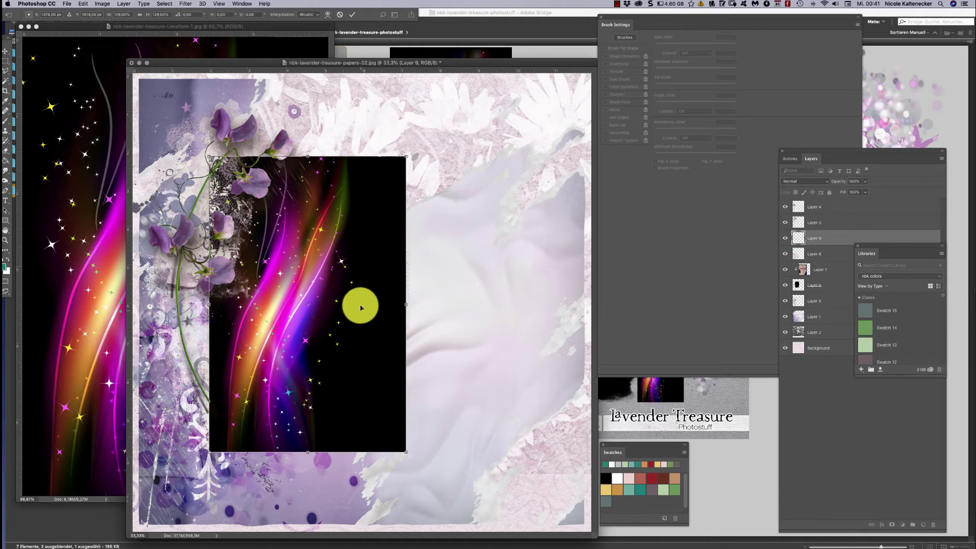
pyautogui.moveTo(359, 306); pyautogui.dragTo(358, 296)
pyautogui.press('Return')
# - Try the Color Burn and Color Dodge blend modes on the lens flare layer
pyautogui.click(808, 181)
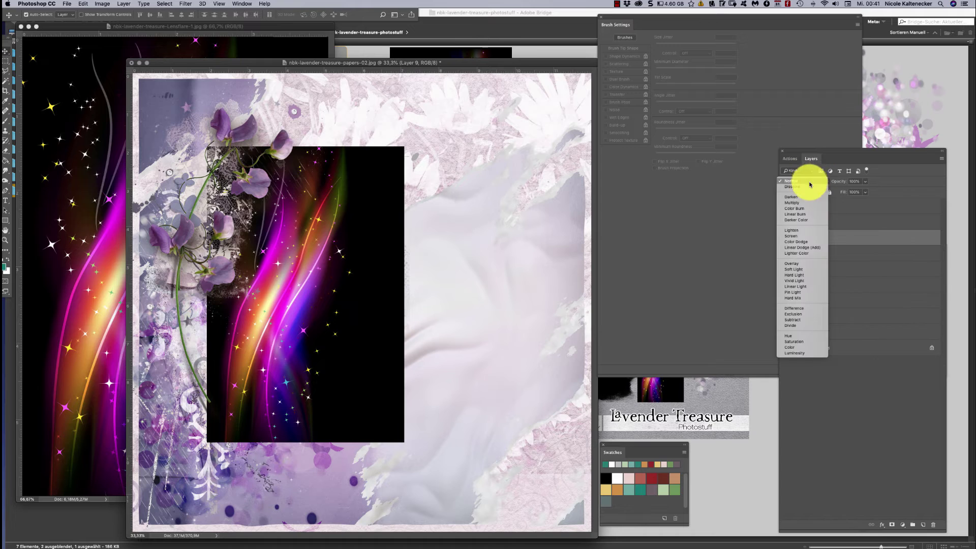
pyautogui.click(817, 209)
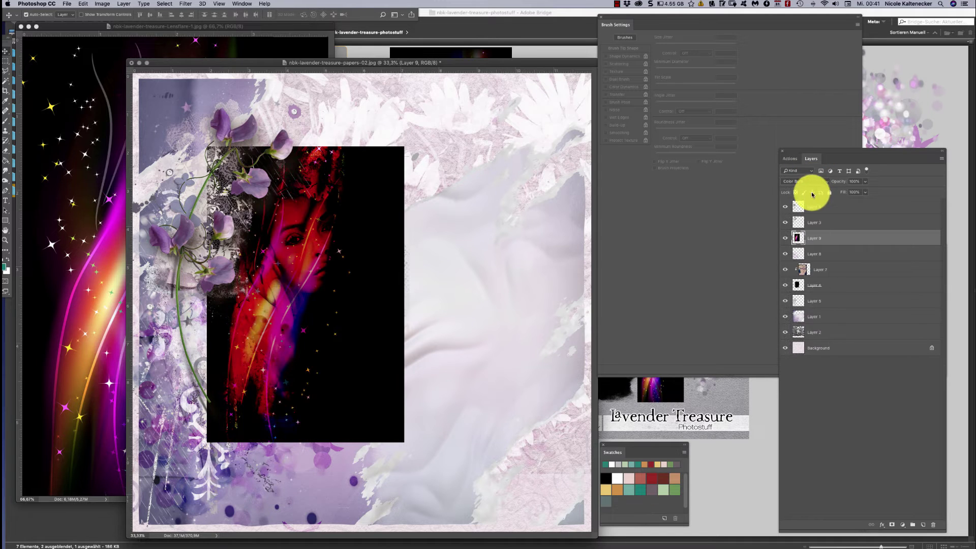
pyautogui.click(810, 183)
pyautogui.click(817, 214)
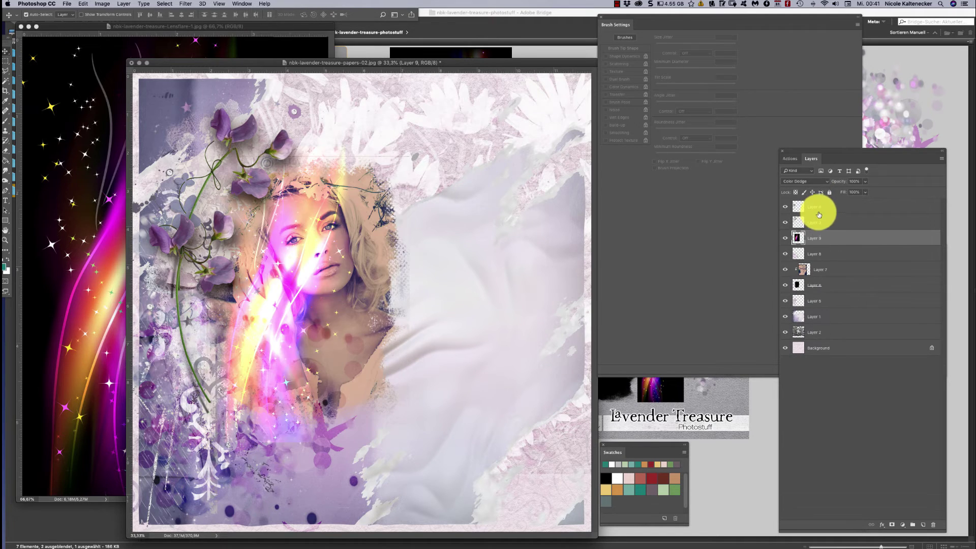
# - Rotate the lens flare counterclockwise and move it so its light streaks follow the portrait's left edge beside the face
pyautogui.moveTo(188, 419); pyautogui.dragTo(217, 410)
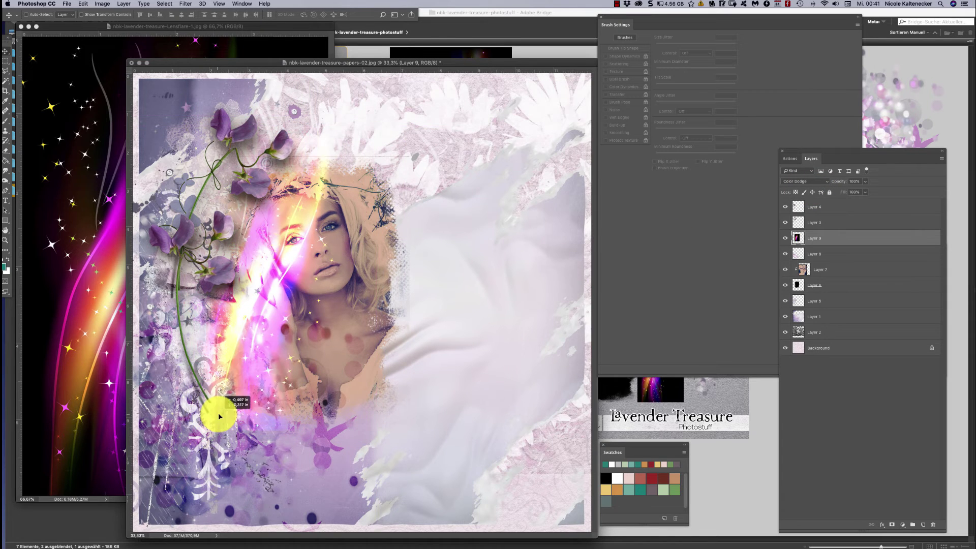
pyautogui.press('super+t')
pyautogui.moveTo(270, 475); pyautogui.dragTo(378, 466)
pyautogui.moveTo(301, 400); pyautogui.dragTo(278, 377)
pyautogui.press('Return')
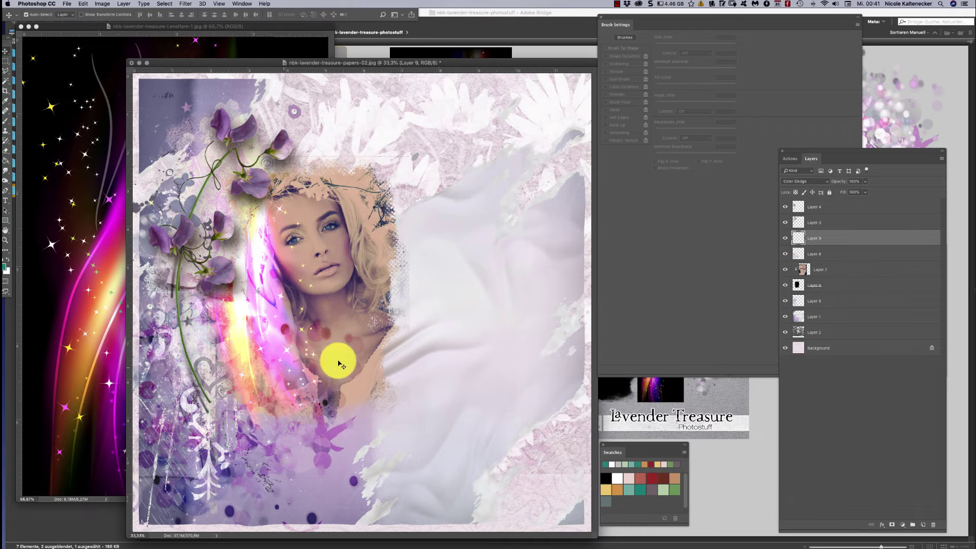
# - Try Linear Dodge (Add) on the lens flare layer, settle on Lighter Color, and nudge the flare down and left along the portrait
pyautogui.click(812, 182)
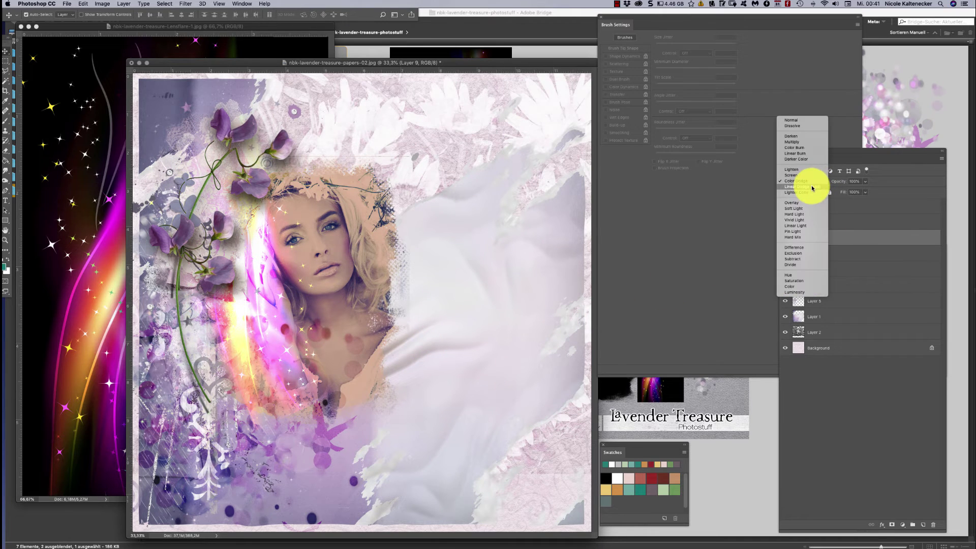
pyautogui.click(812, 187)
pyautogui.click(811, 183)
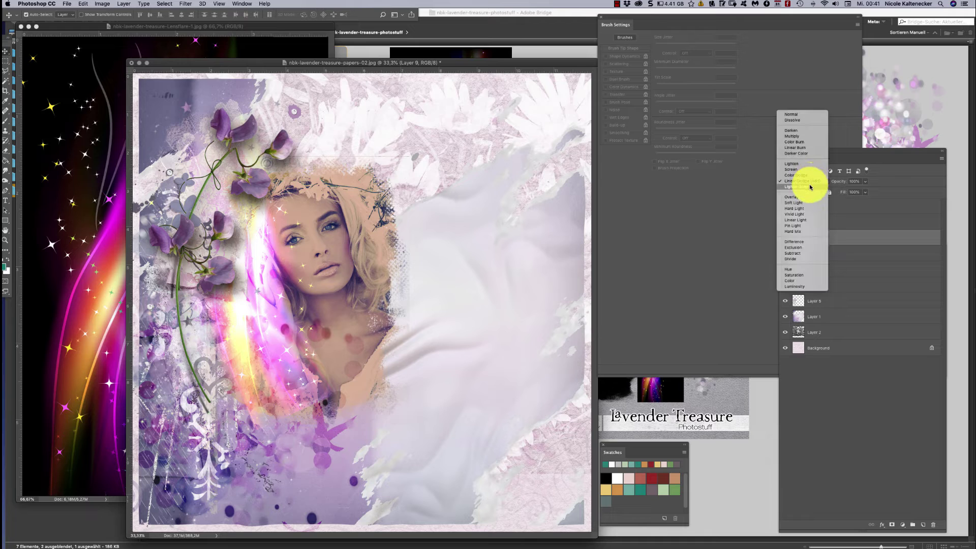
pyautogui.click(809, 187)
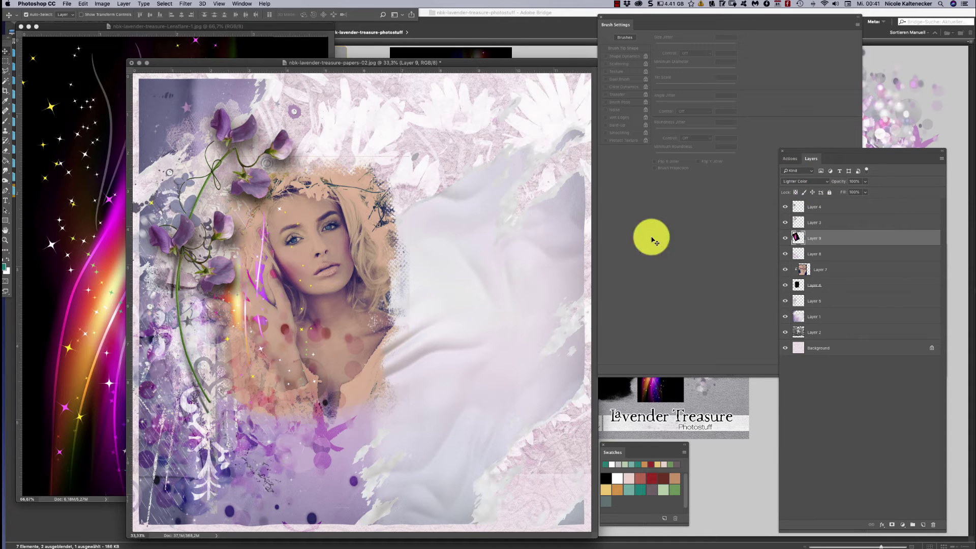
pyautogui.moveTo(267, 382); pyautogui.dragTo(250, 404)
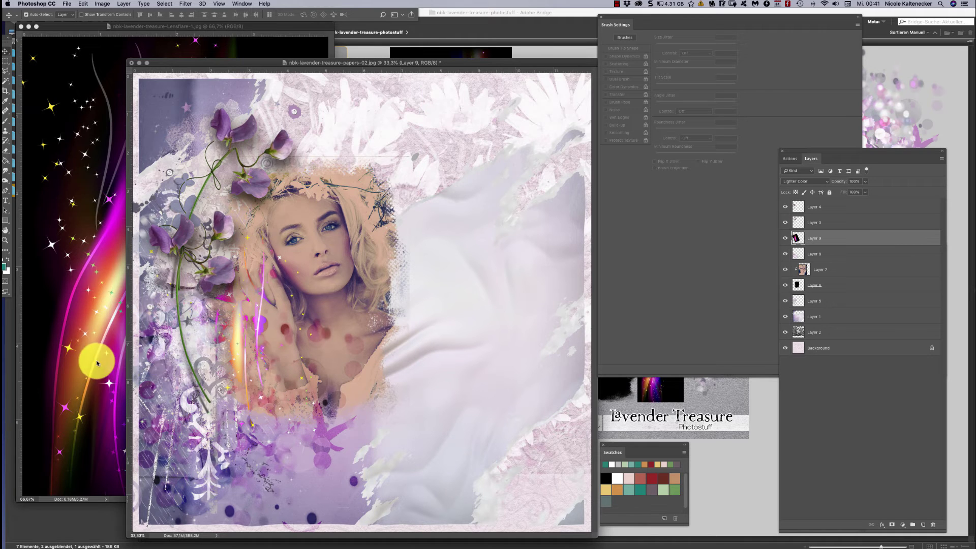
# - Close the Lensflare-1 source image and switch back to the photostuff folder in Adobe Bridge
pyautogui.click(109, 356)
pyautogui.press('super+w')
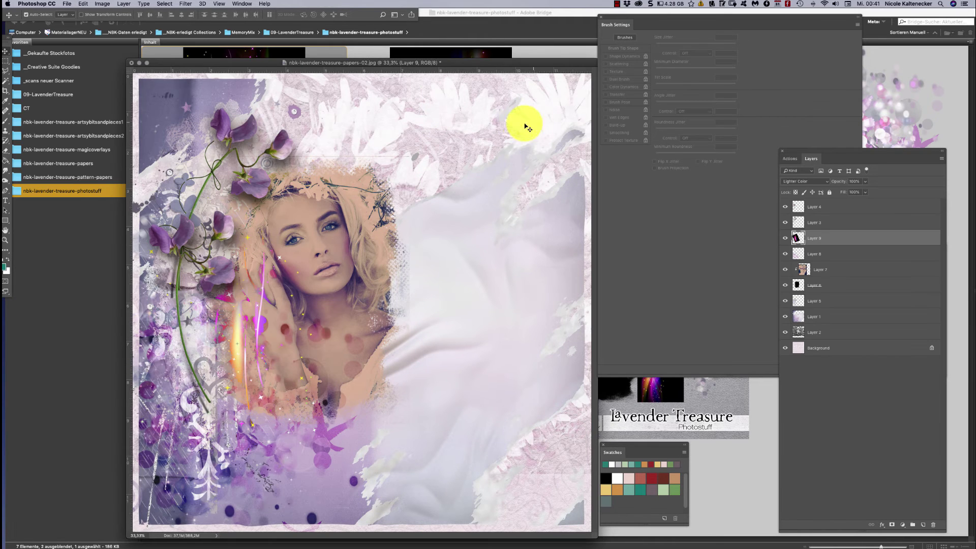
pyautogui.click(567, 48)
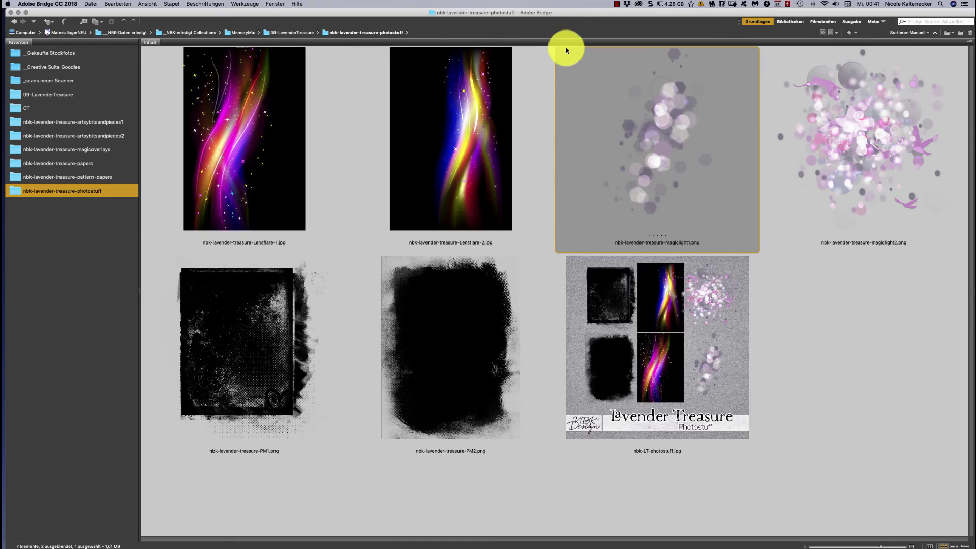
# - Open nbk-lavender-treasure-Lensflare-2.jpg, copy it onto the portrait page as a new layer, and set its blend mode to Linear Dodge (Add)
pyautogui.doubleClick(462, 165)
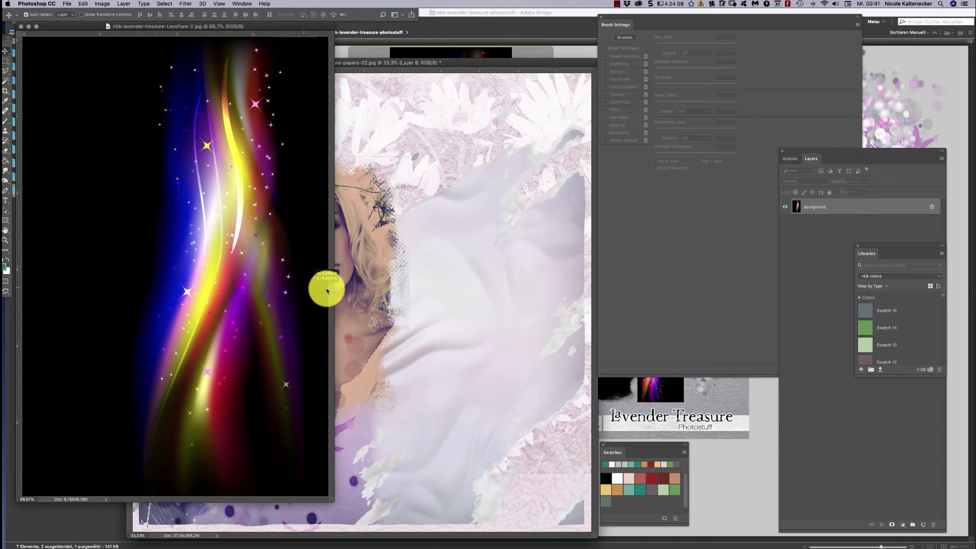
pyautogui.moveTo(326, 288); pyautogui.dragTo(423, 285)
pyautogui.click(802, 181)
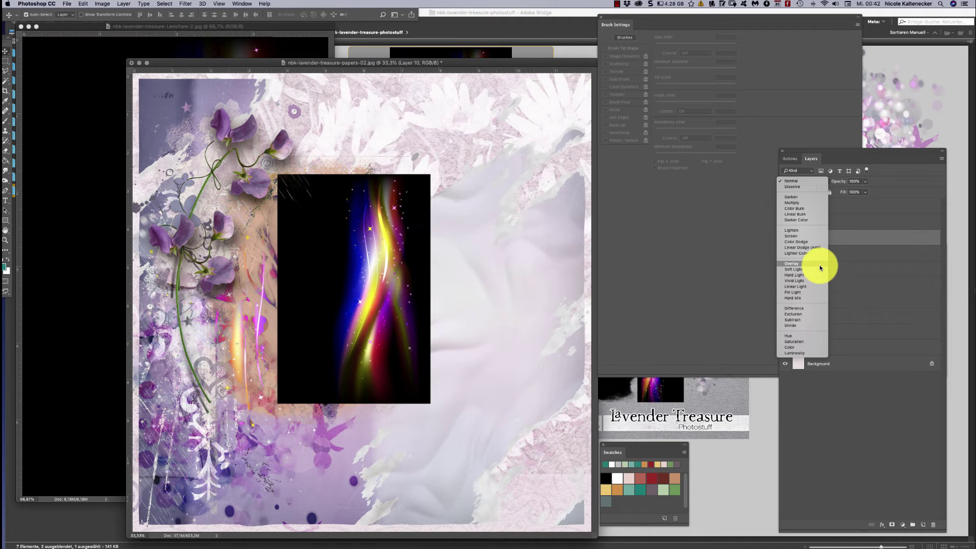
pyautogui.click(822, 248)
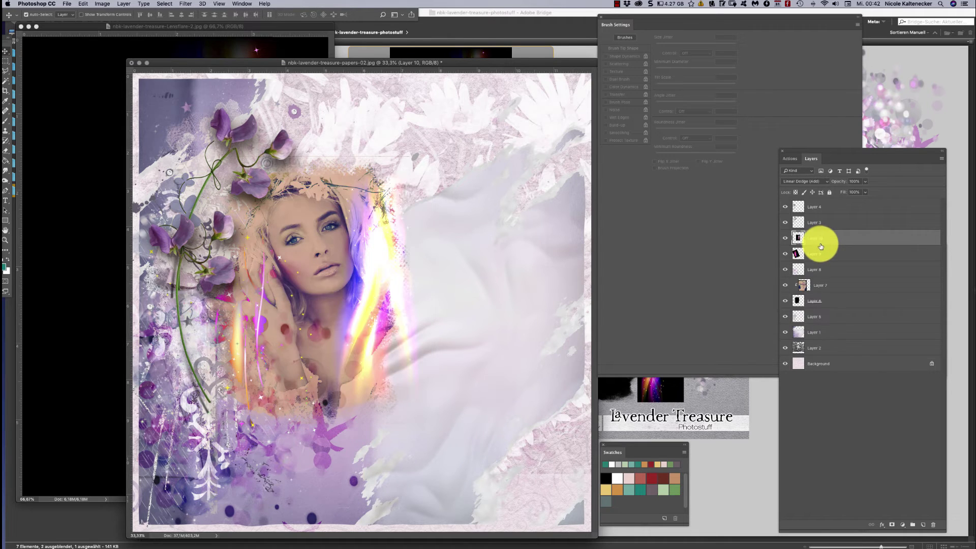
# - Rotate the new lens flare counterclockwise and shrink it to fit along the right side of the face, with layer opacity about 79%
pyautogui.moveTo(382, 268); pyautogui.dragTo(354, 292)
pyautogui.hotkey('ctrl', 't')
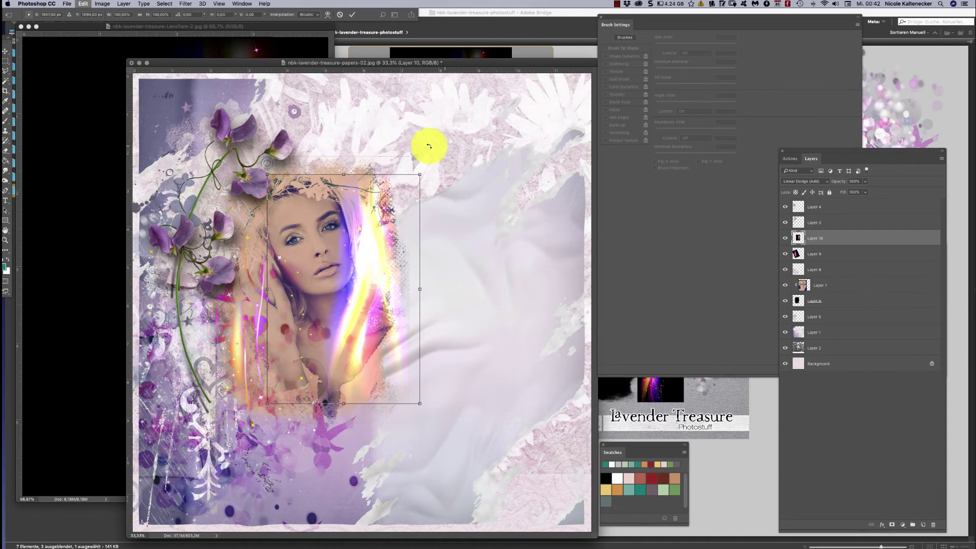
pyautogui.moveTo(425, 142); pyautogui.dragTo(375, 116)
pyautogui.moveTo(371, 246)
pyautogui.mouseDown()
pyautogui.moveTo(375, 224)
pyautogui.moveTo(375, 245)
pyautogui.mouseUp()
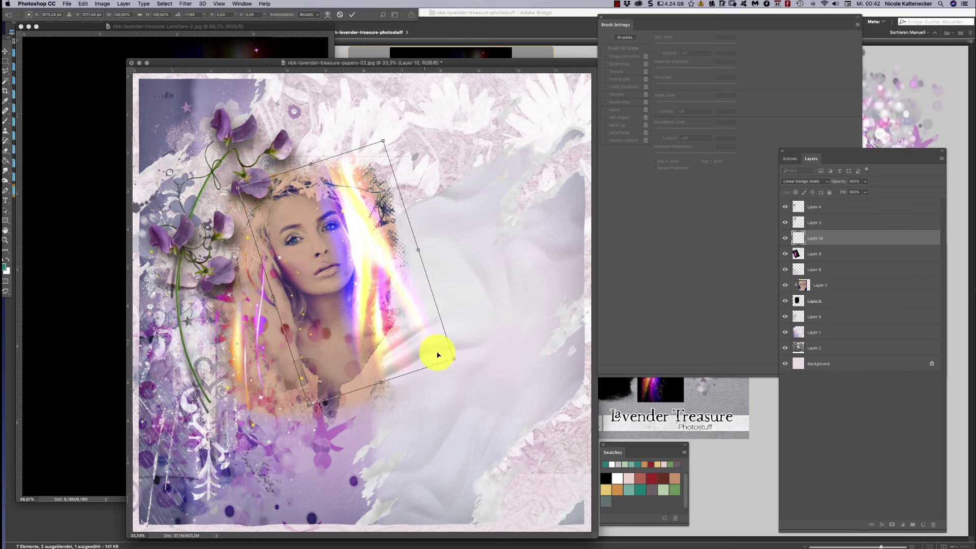
pyautogui.moveTo(455, 357); pyautogui.dragTo(381, 298)
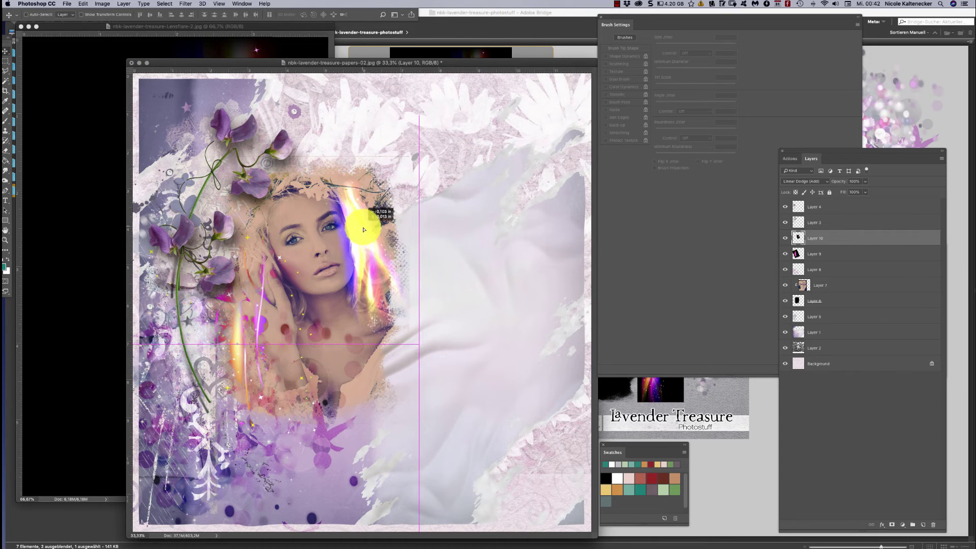
pyautogui.press('Return')
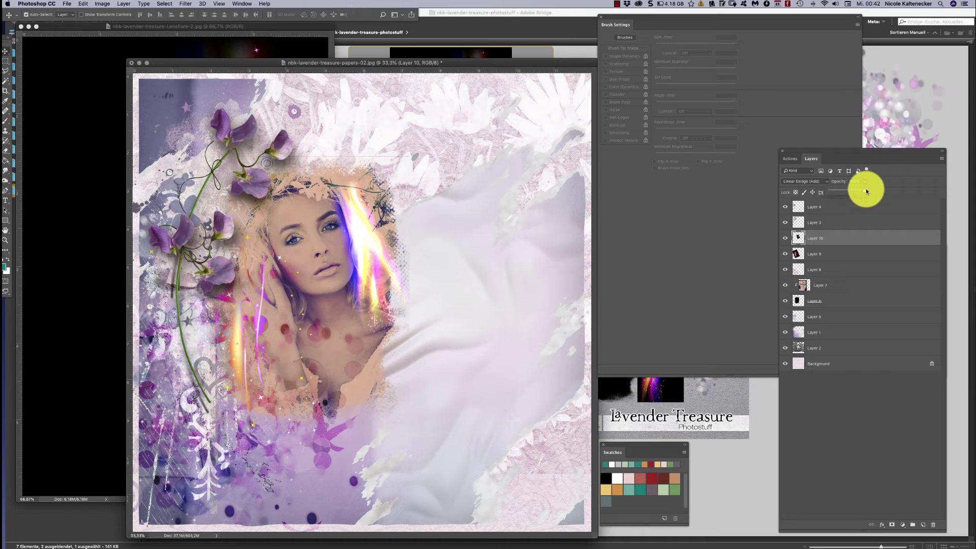
pyautogui.moveTo(850, 191); pyautogui.dragTo(858, 192)
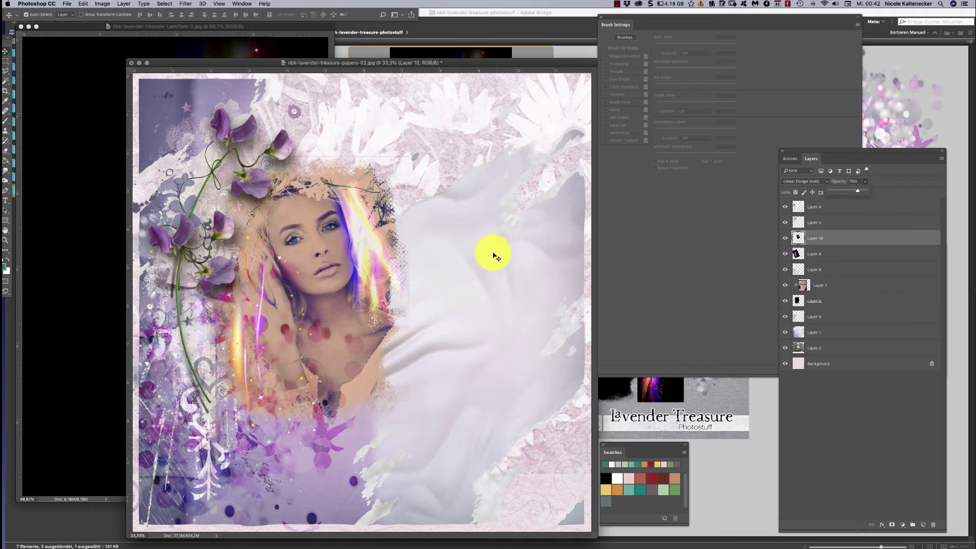
pyautogui.click(376, 204)
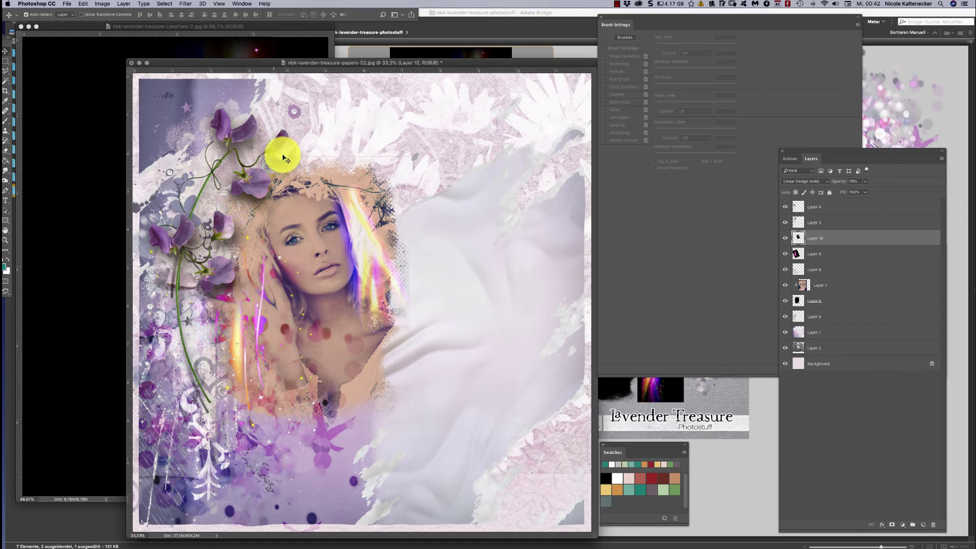
# - Try to warp the second lens flare so its streaks curve around the right side of the face
pyautogui.hotkey('ctrl', 't')
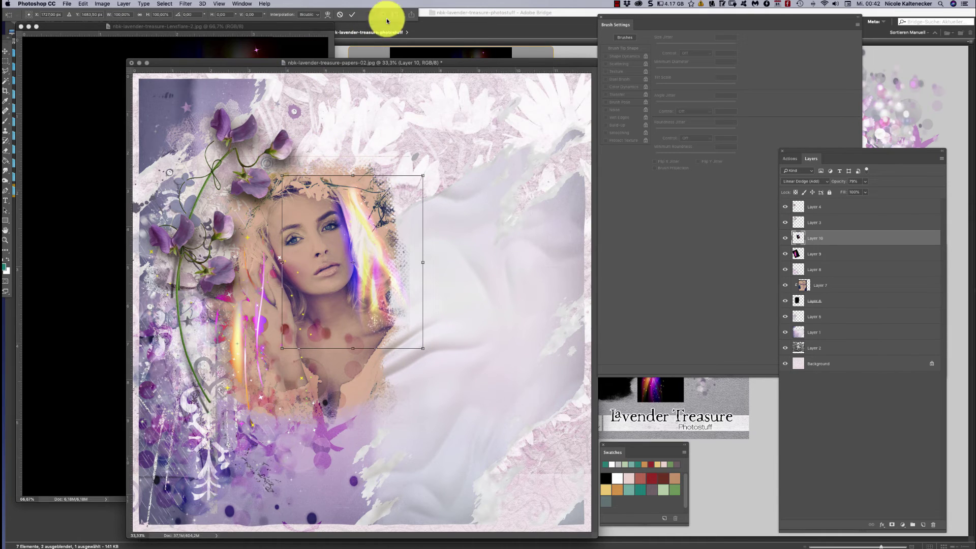
pyautogui.click(328, 14)
pyautogui.moveTo(371, 189); pyautogui.dragTo(358, 234)
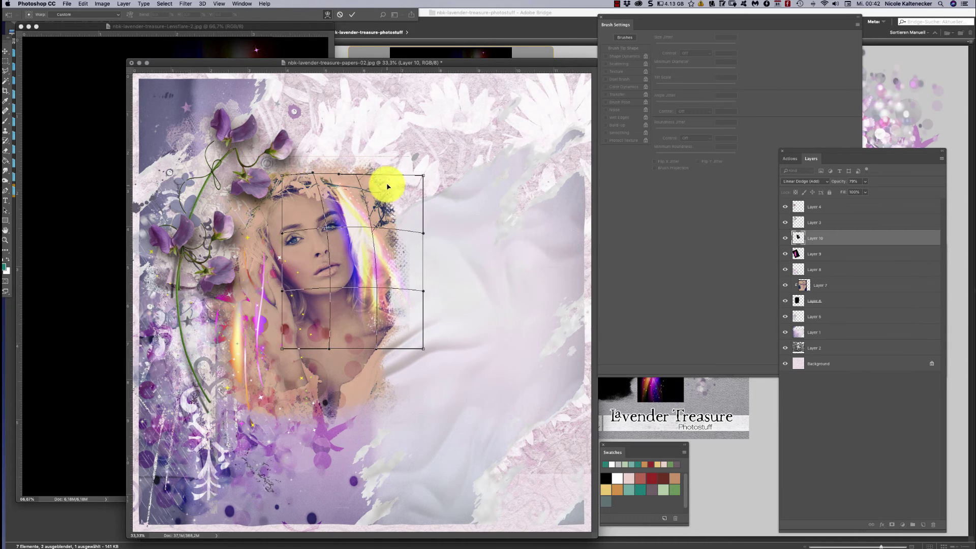
pyautogui.moveTo(387, 186); pyautogui.dragTo(352, 212)
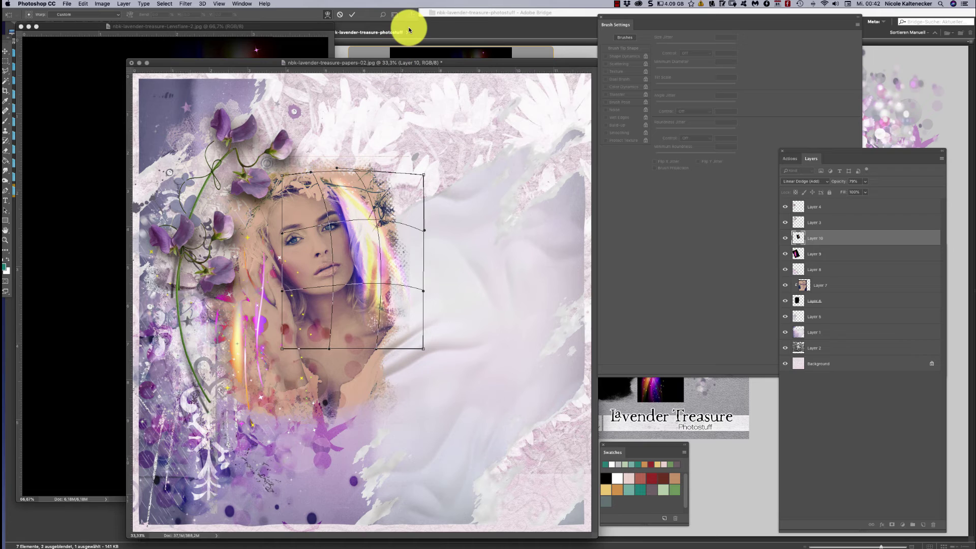
pyautogui.press('Escape')
# - Delete the second lens flare layer and undo the deletion
pyautogui.press('BackSpace')
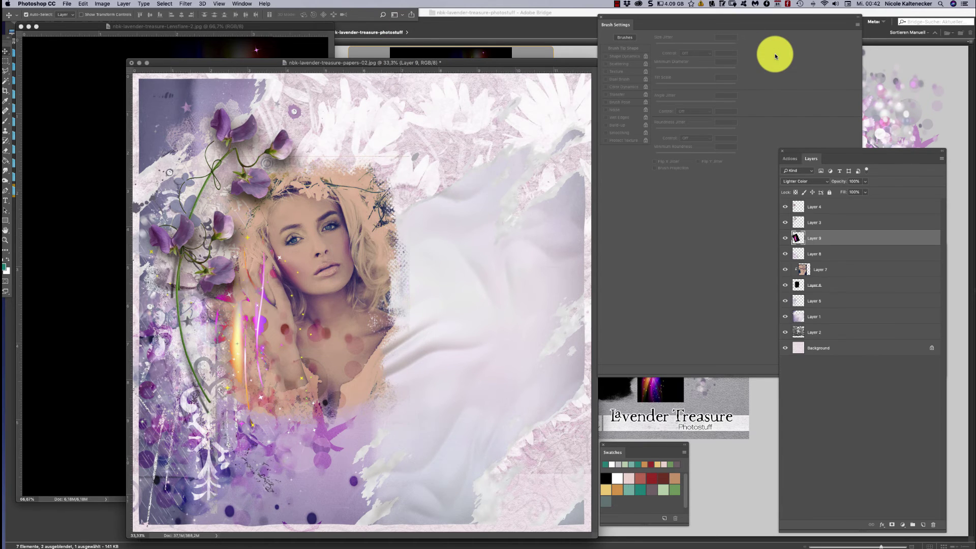
pyautogui.press('super+z')
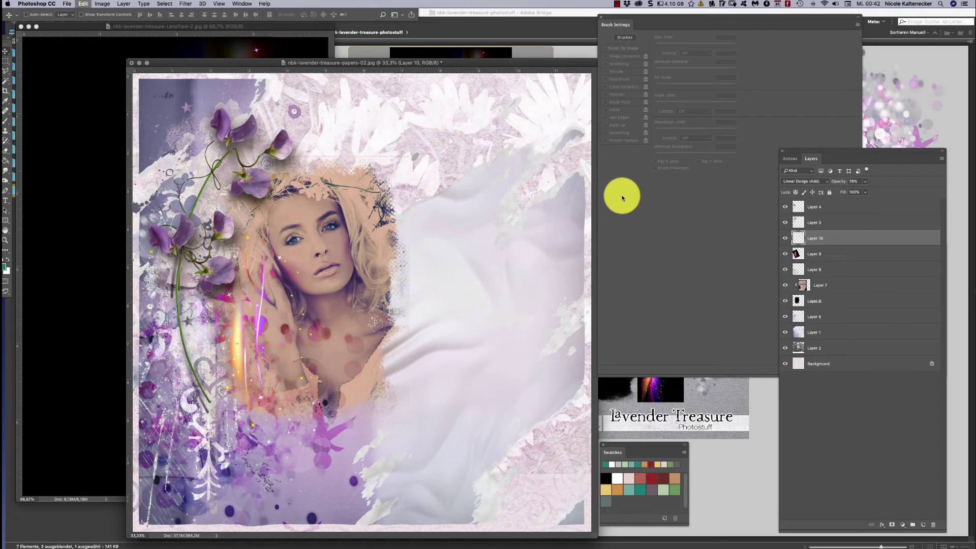
# - Close the Lensflare-2 source image and switch back to the photostuff folder in Adobe Bridge
pyautogui.click(30, 338)
pyautogui.press('super+w')
pyautogui.click(64, 293)
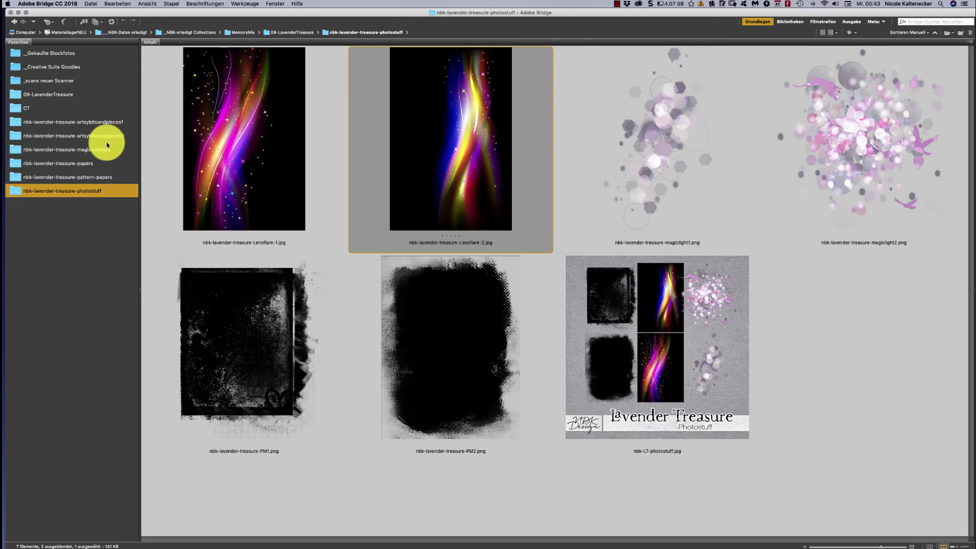
# - Open the CT folder and examine its sample layouts one after another in full-screen preview, starting from nbk-lavender-treasure-papers-01.jpg
pyautogui.click(18, 108)
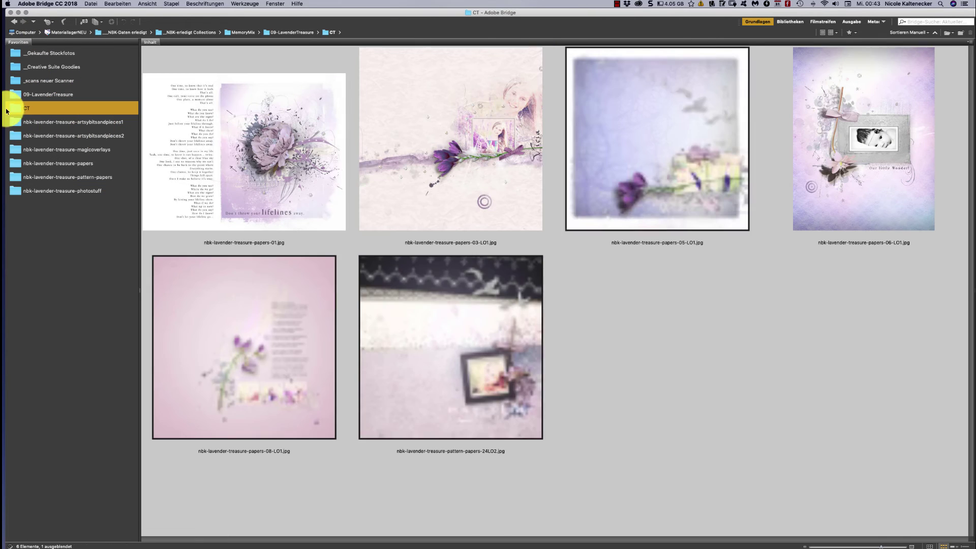
pyautogui.click(290, 119)
pyautogui.press('space')
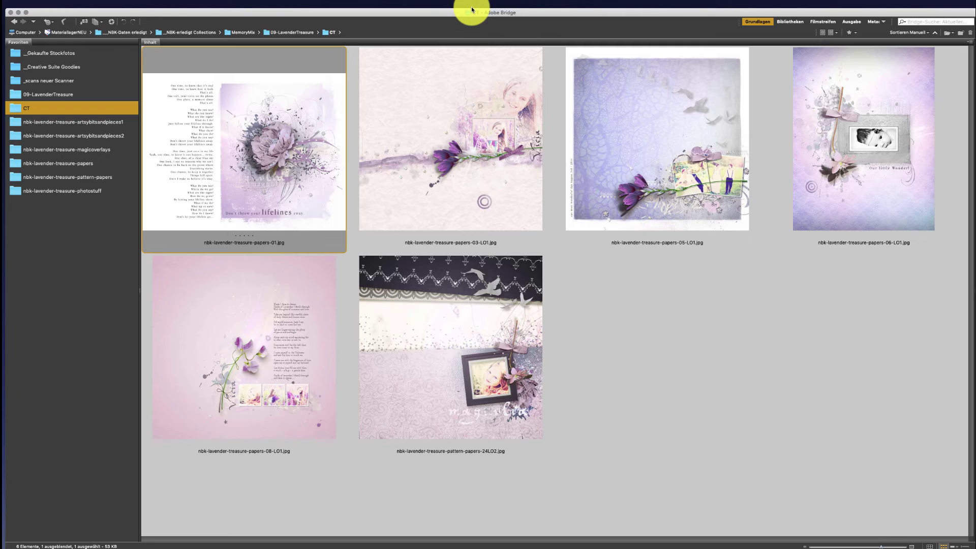
pyautogui.press('Right')
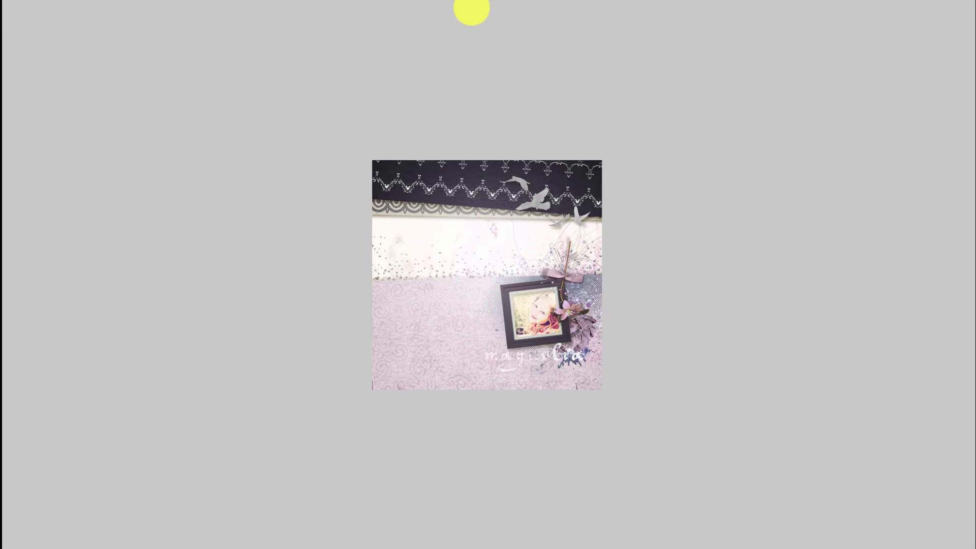
pyautogui.press('Left')
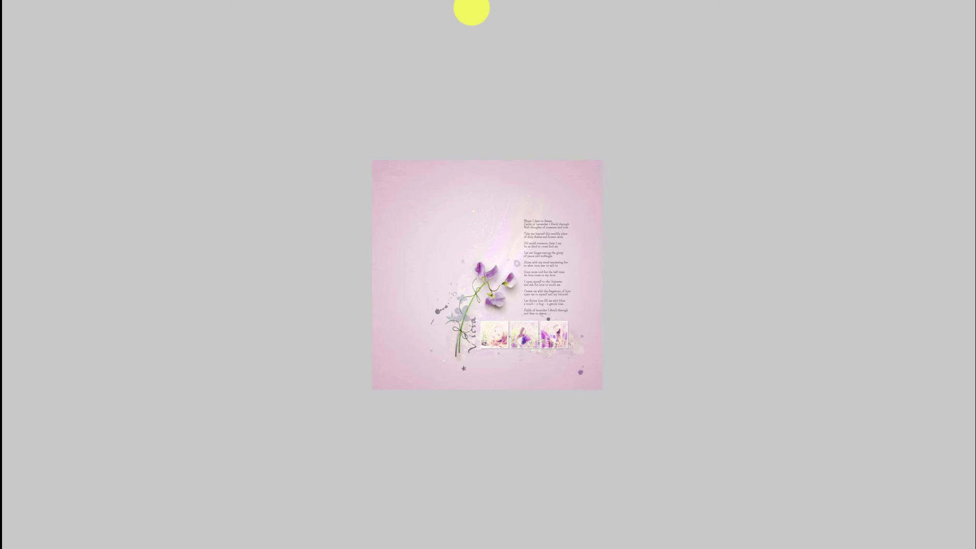
pyautogui.press('Right')
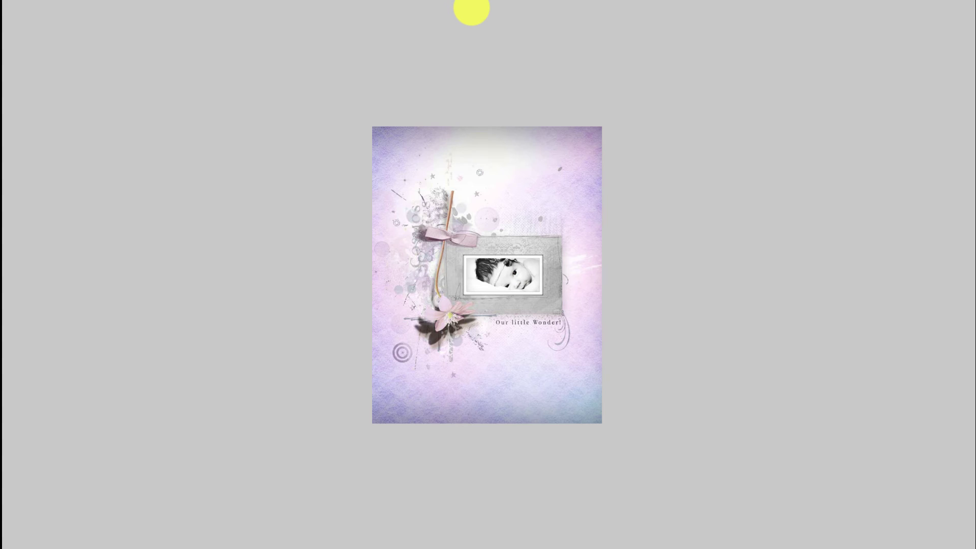